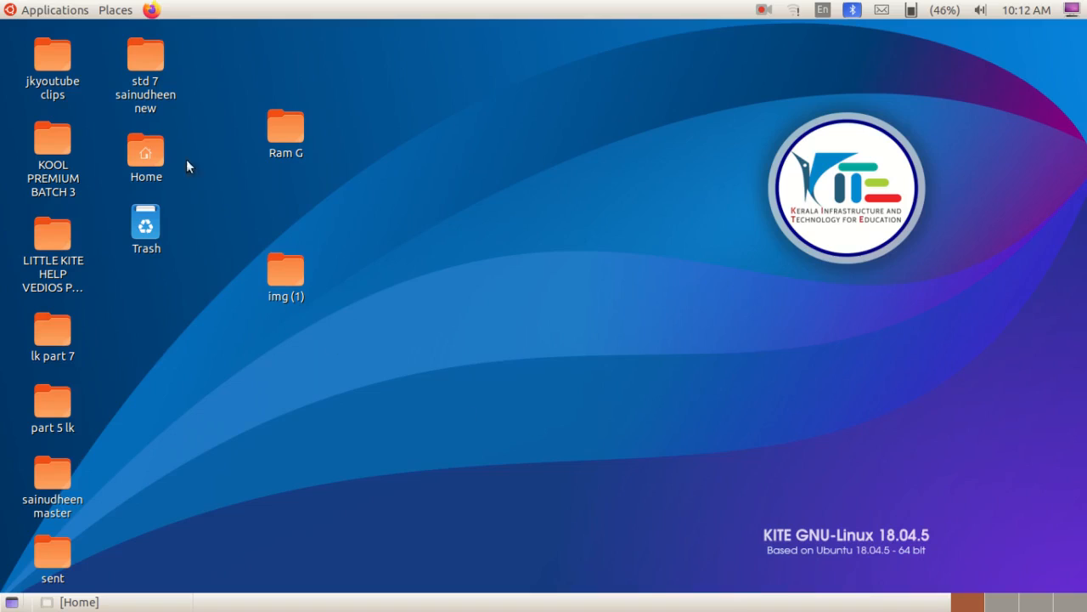
Step: Launch TupiTube Desk from the installed graphics applications and dismiss the tip of the day
click(64, 14)
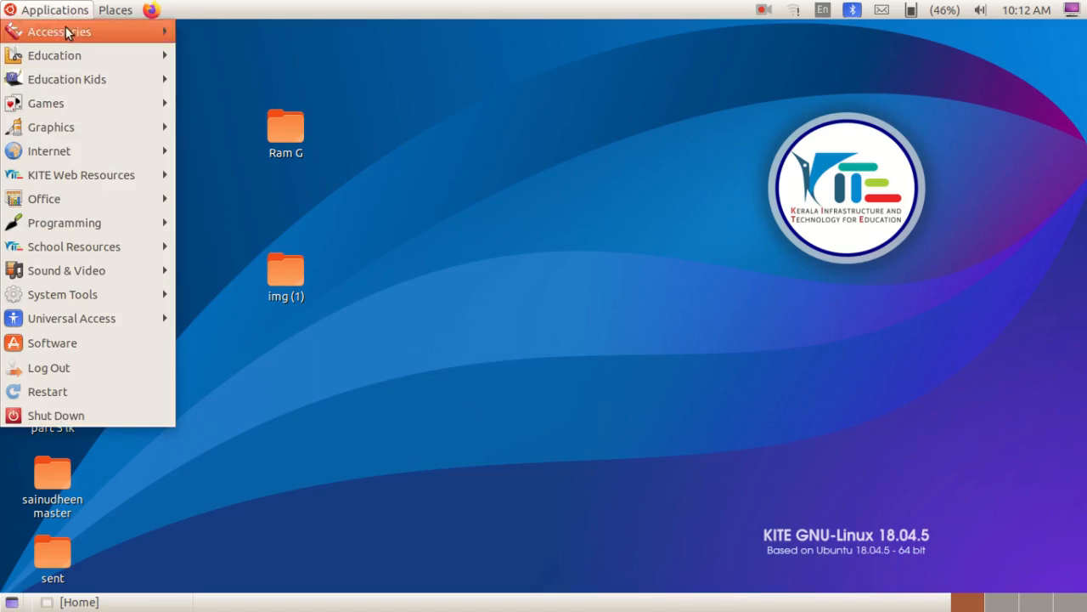
mouse_move(86, 124)
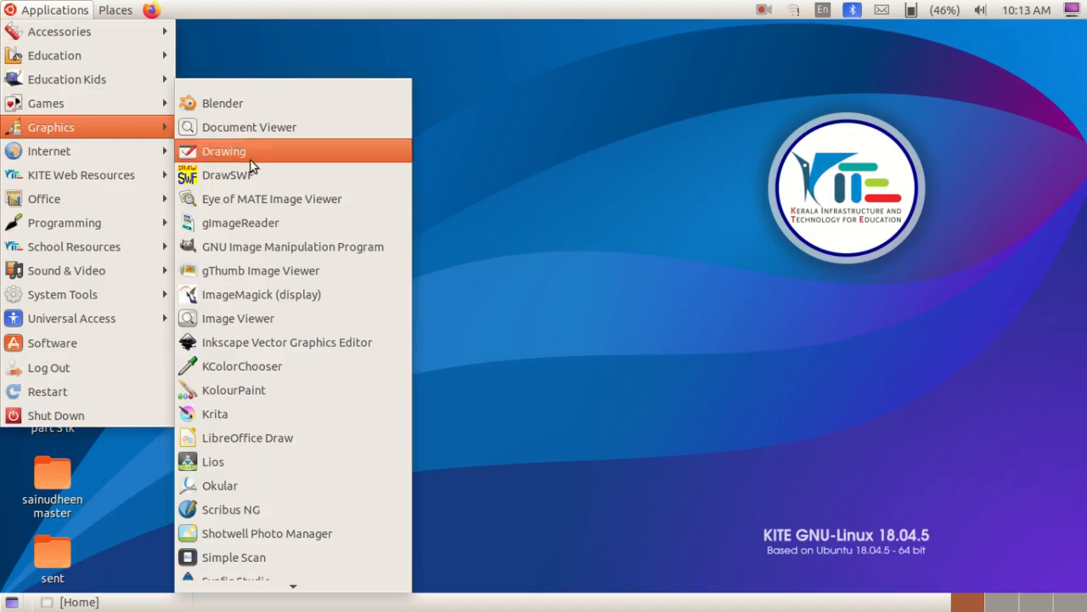
mouse_move(290, 586)
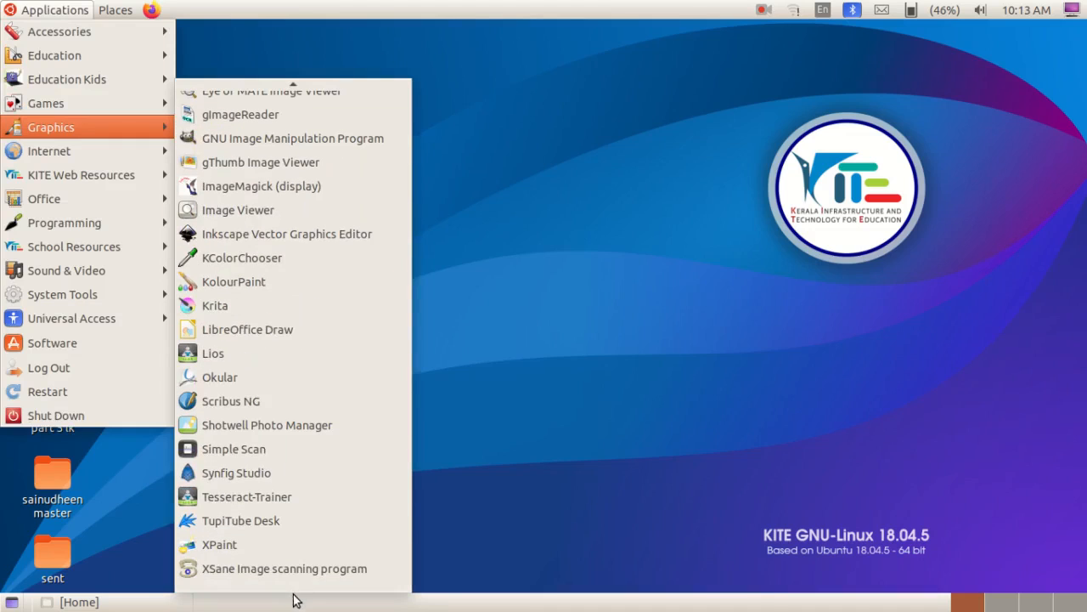
click(286, 525)
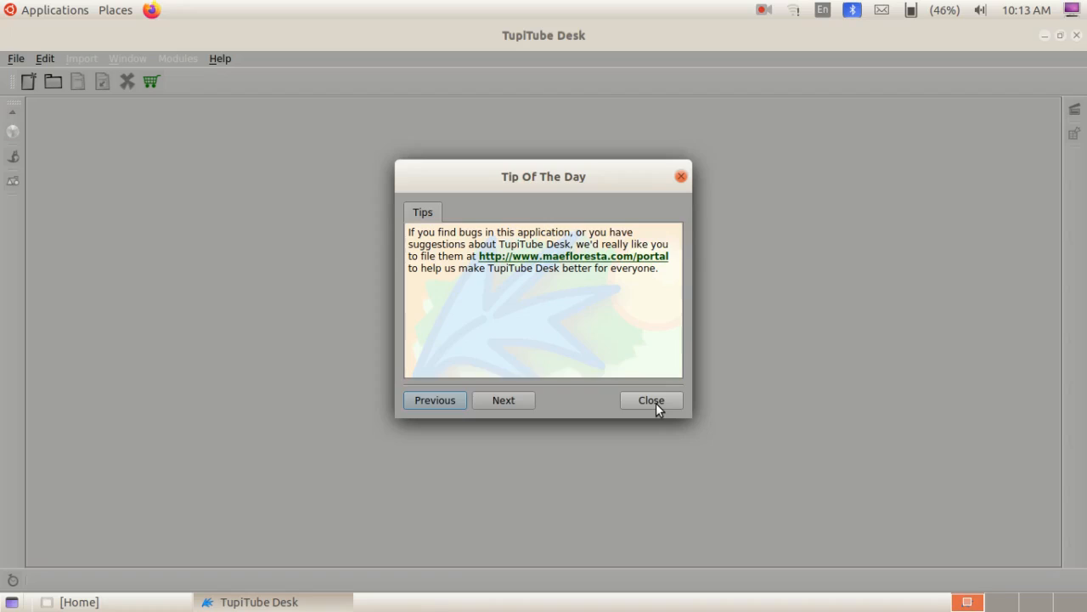
click(656, 403)
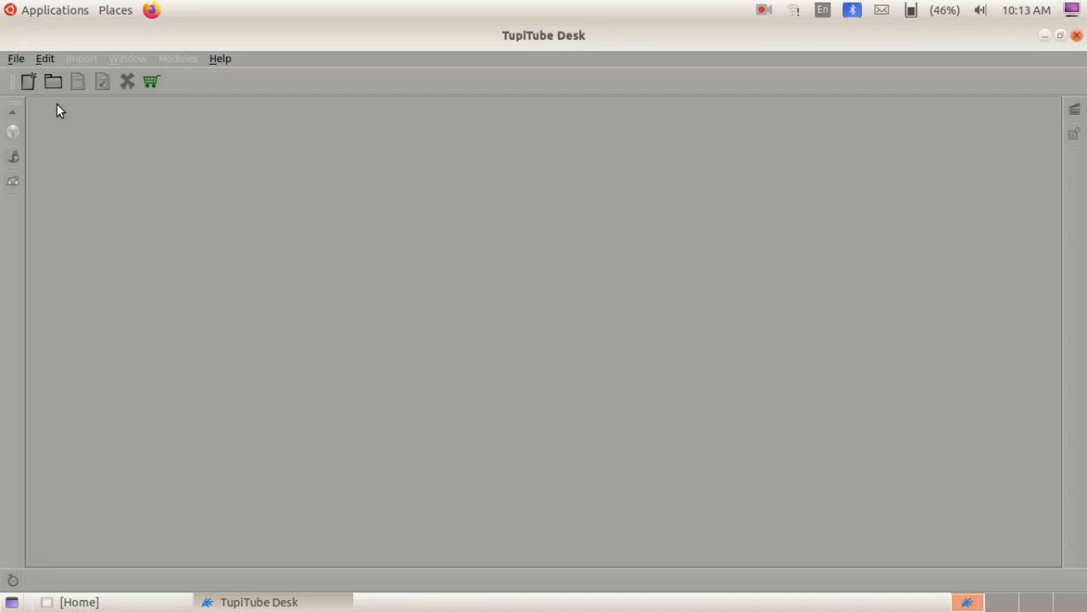
Step: Create a new project named my_project6 with the frame rate set to 10 FPS
click(16, 60)
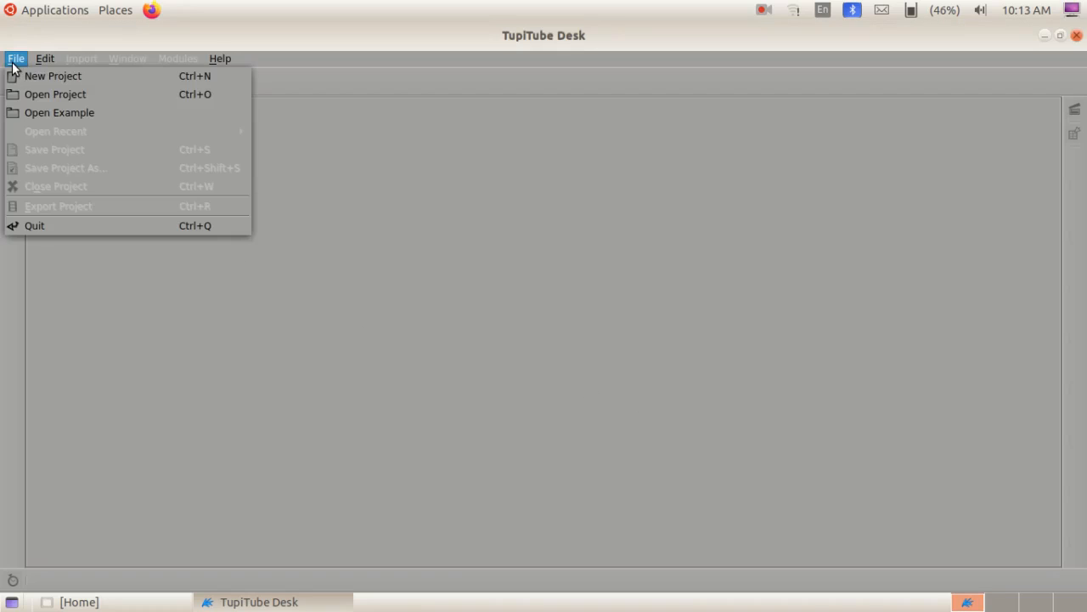
click(55, 81)
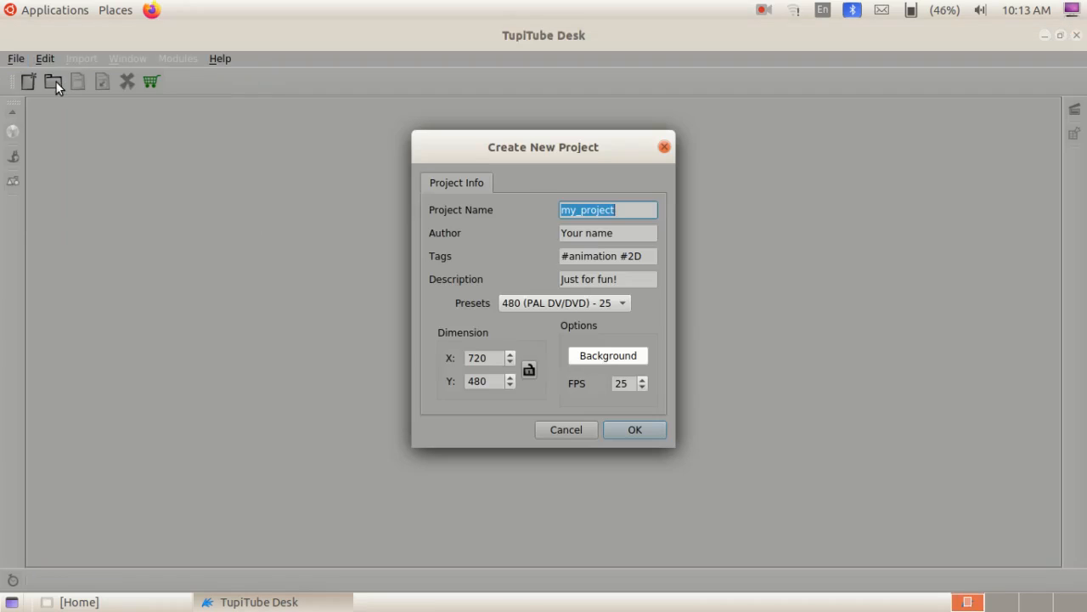
click(635, 209)
text(6)
double_click(632, 384)
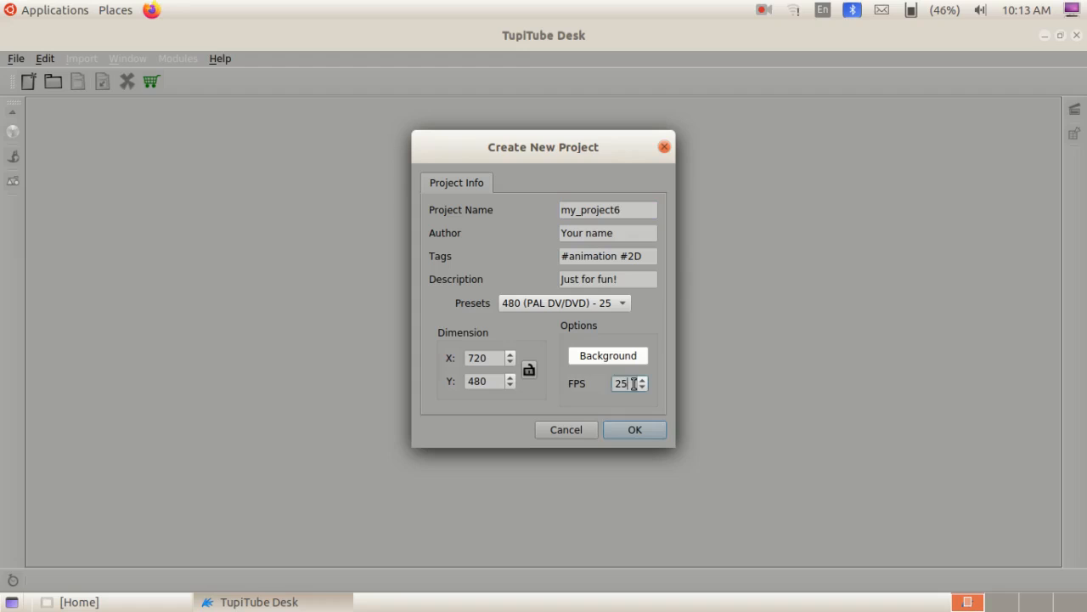
text(10)
click(634, 426)
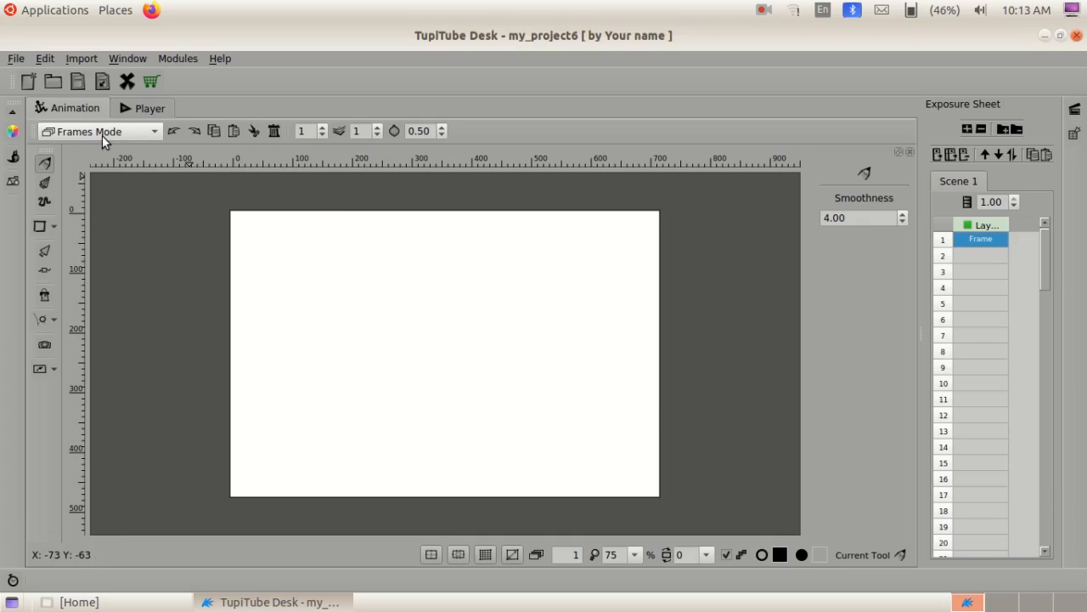
Step: Switch to Dynamic BG Mode and import background.png from the img (1) folder, resizing it to the workspace
click(153, 131)
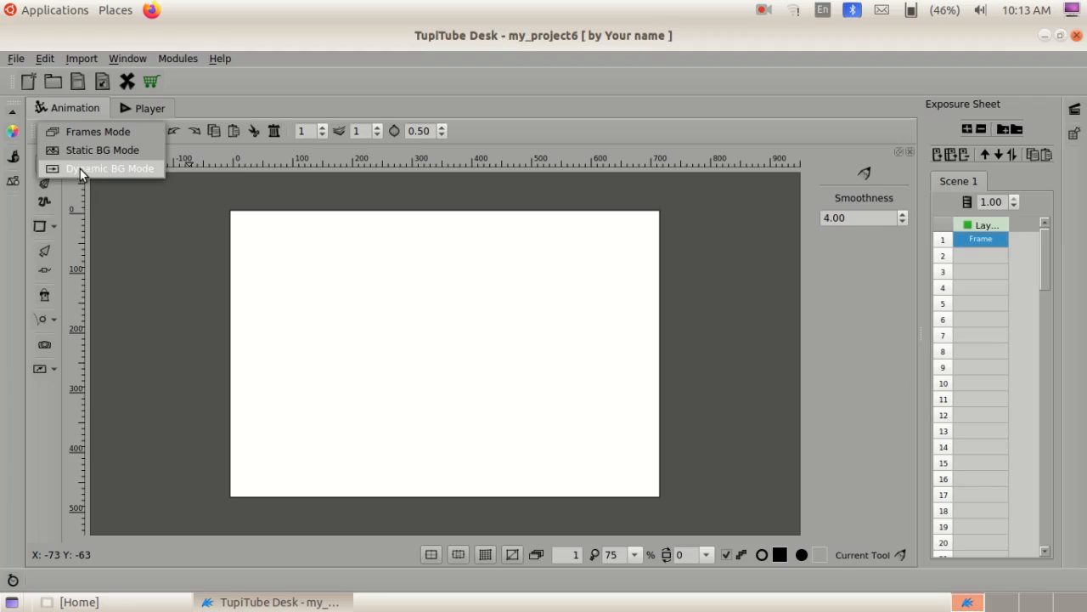
click(129, 173)
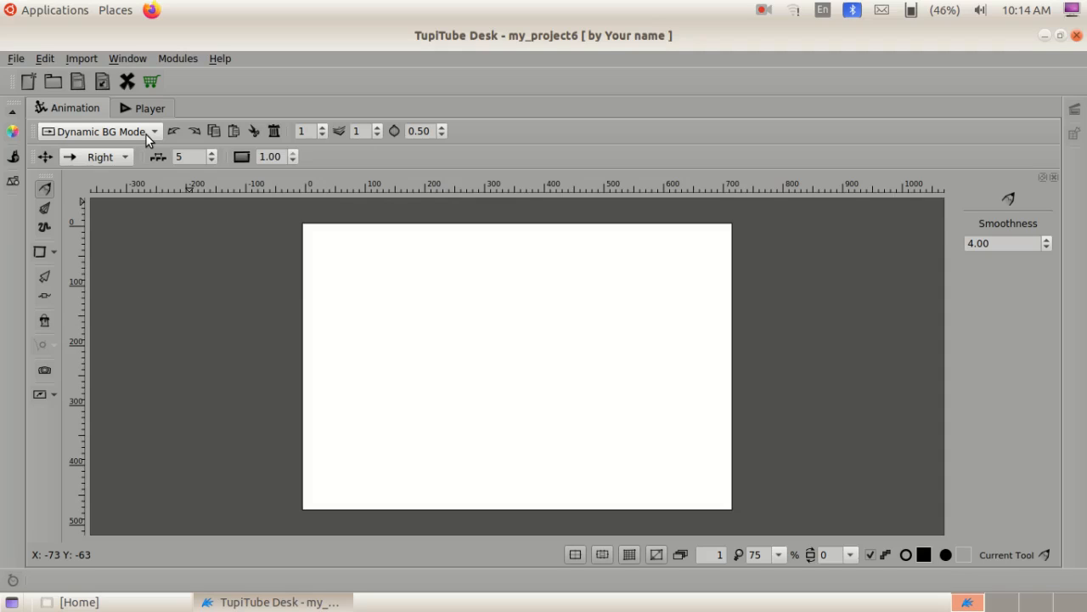
click(83, 56)
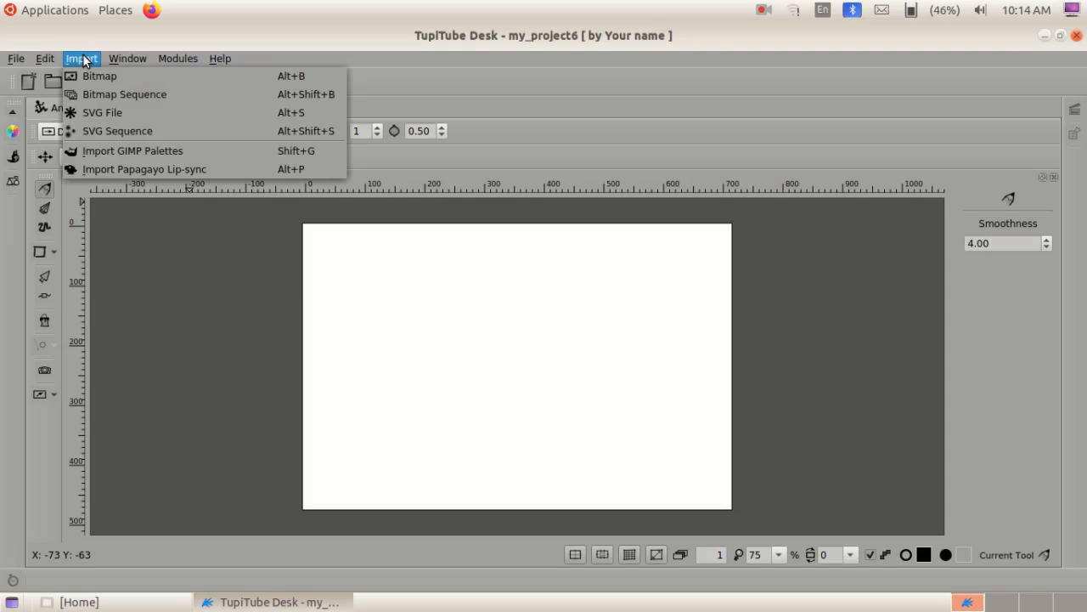
click(102, 75)
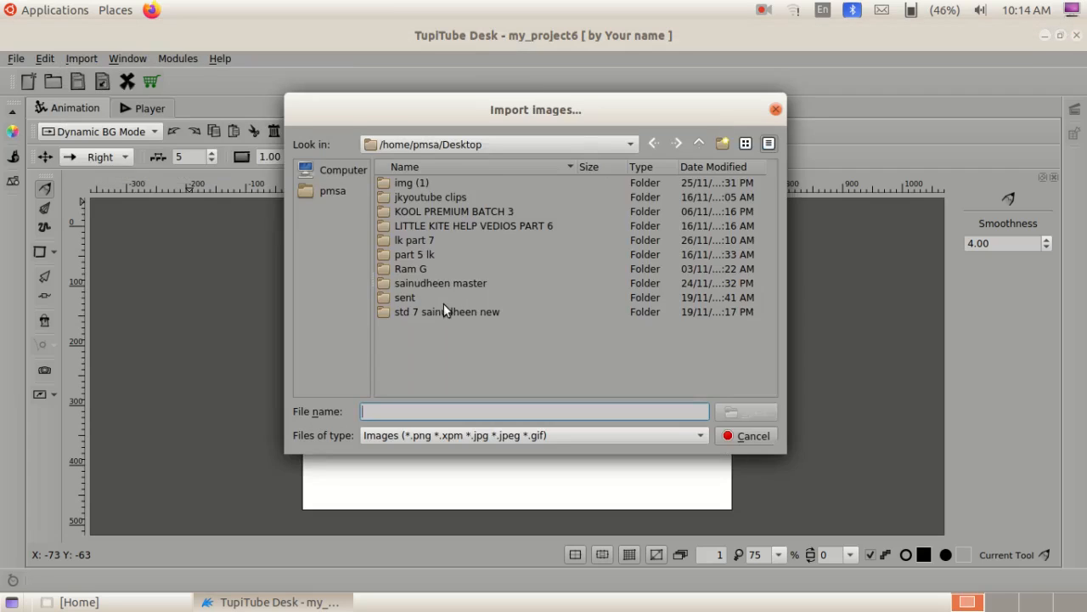
double_click(415, 182)
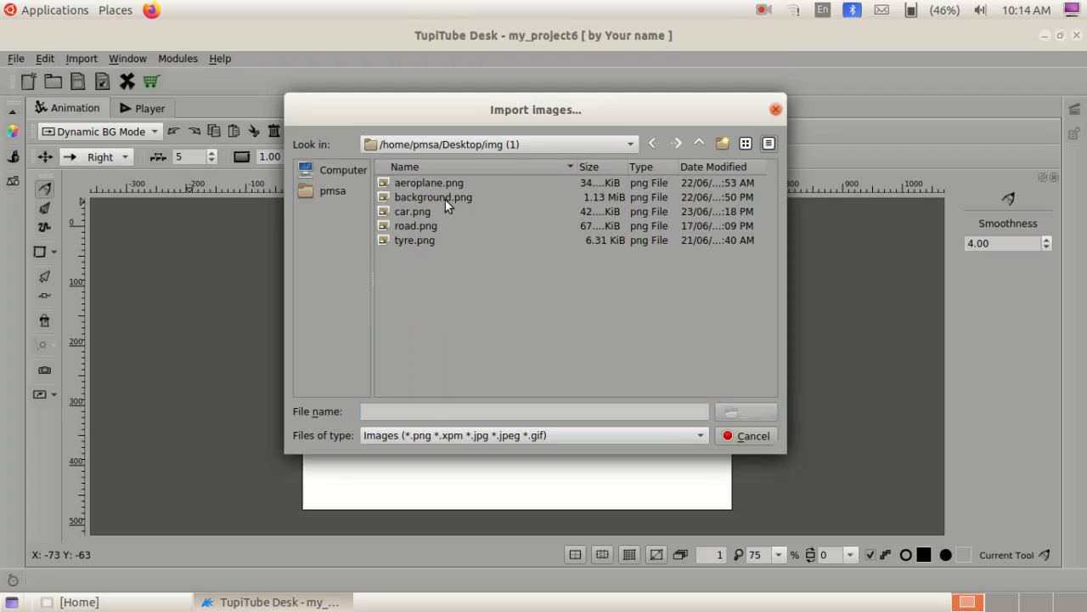
click(445, 199)
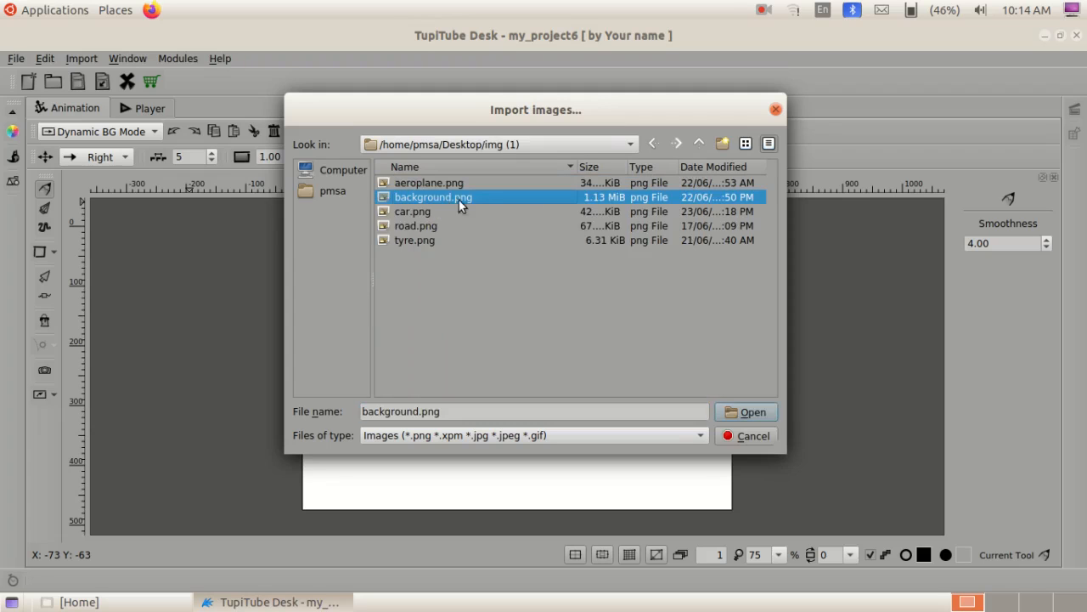
click(740, 413)
click(623, 331)
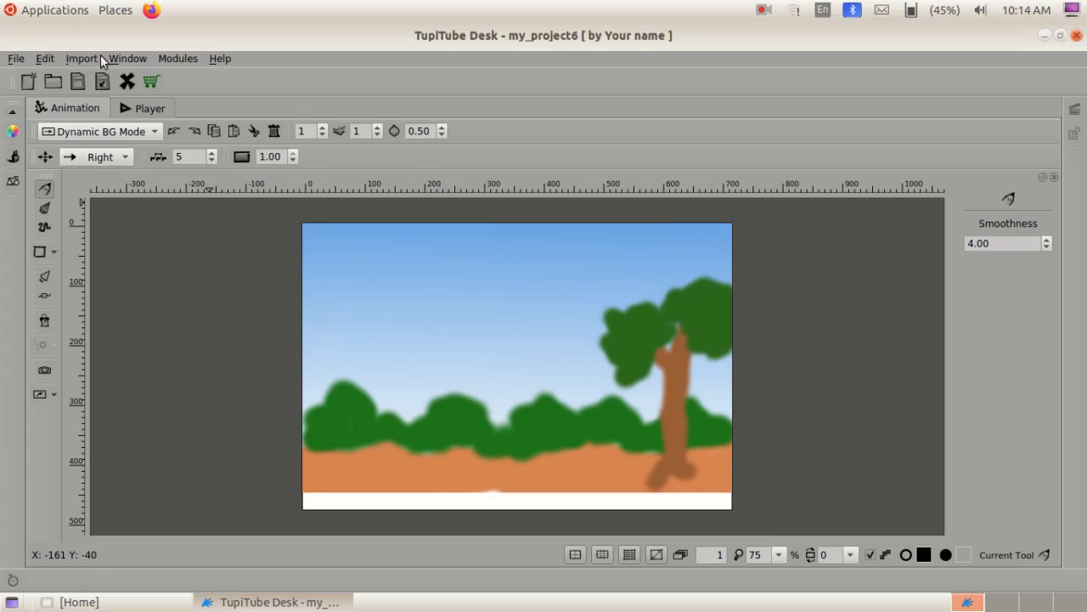
Step: Return to Frames Mode and import aeroplane.png as a bitmap, accepting the resize to the workspace
click(154, 134)
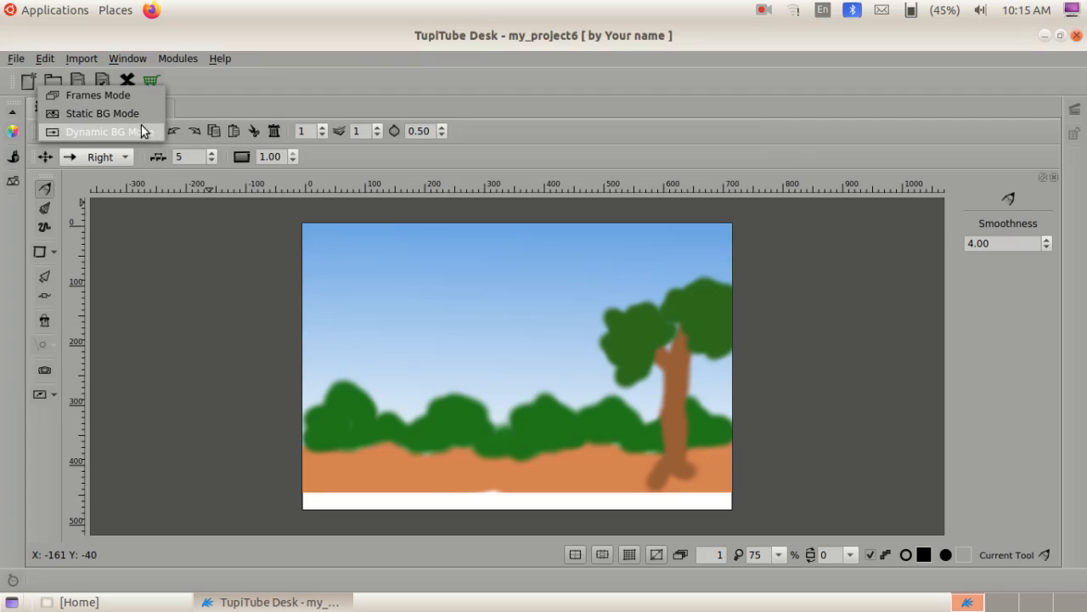
click(134, 97)
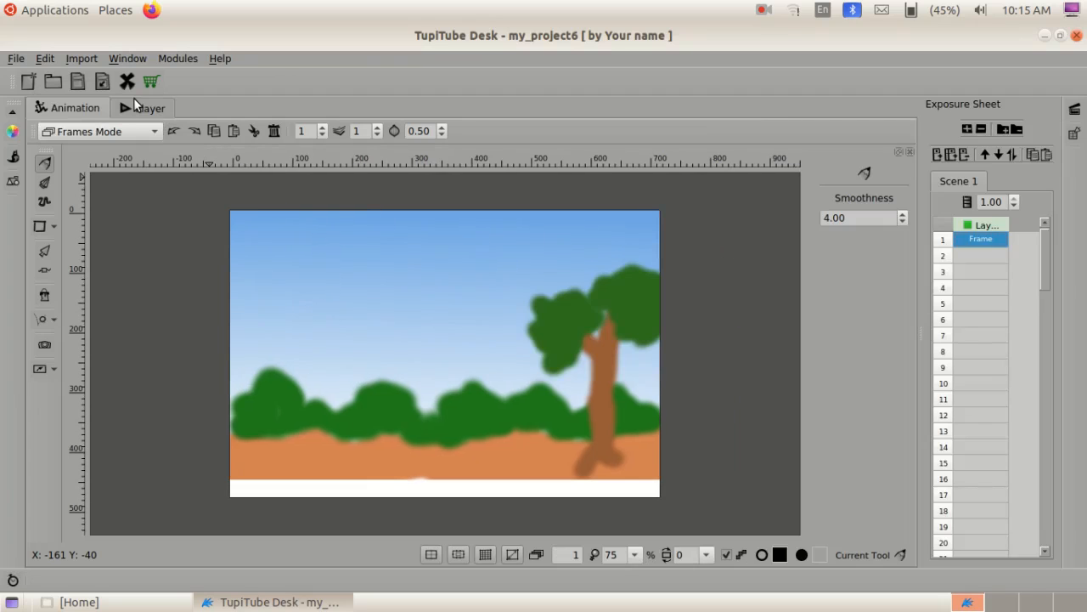
click(80, 60)
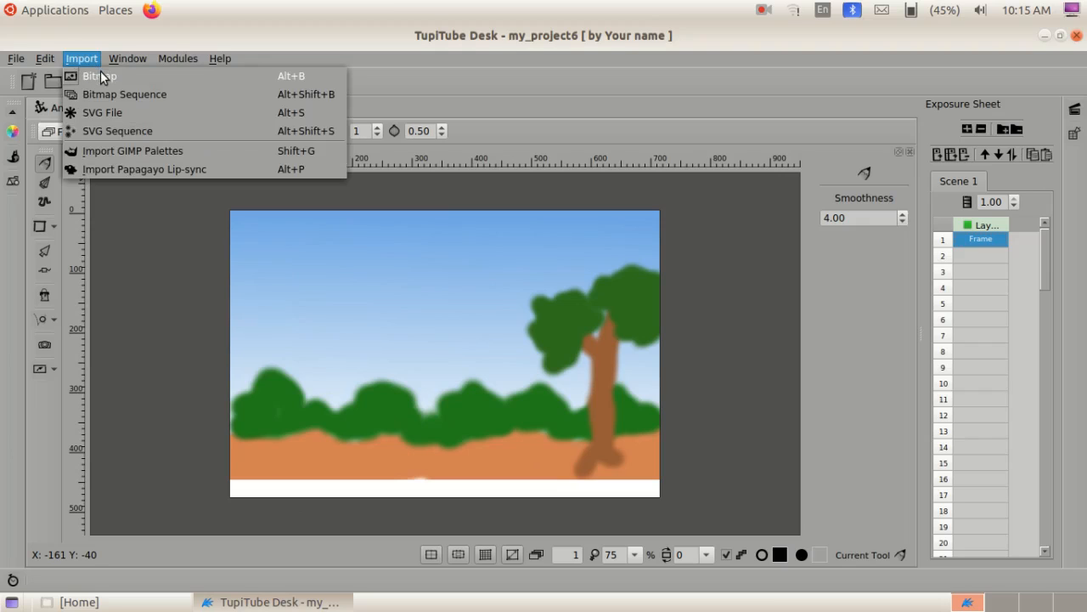
click(102, 76)
click(450, 184)
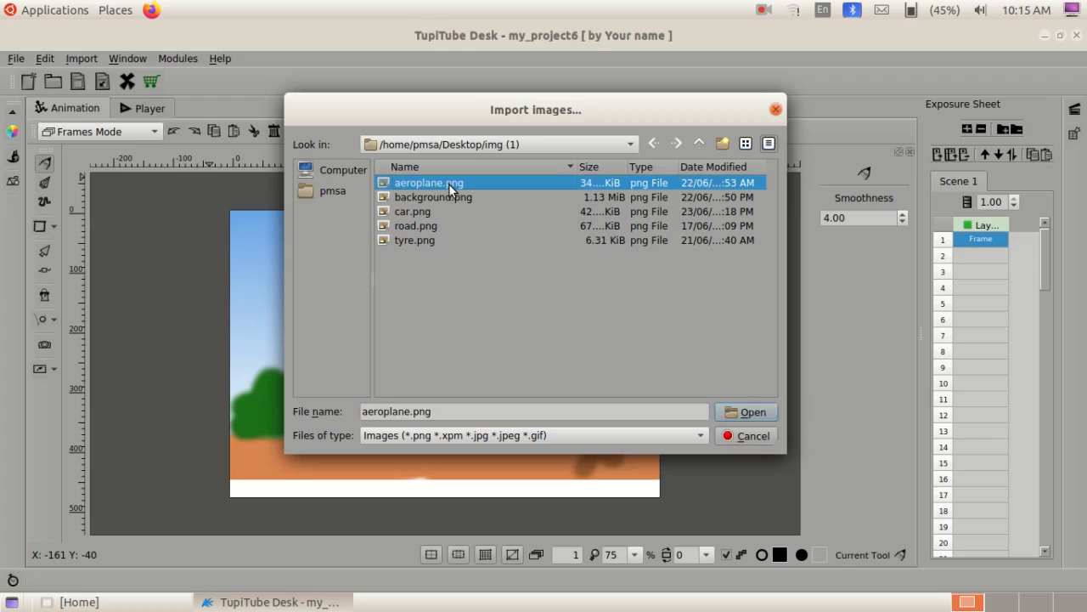
click(759, 413)
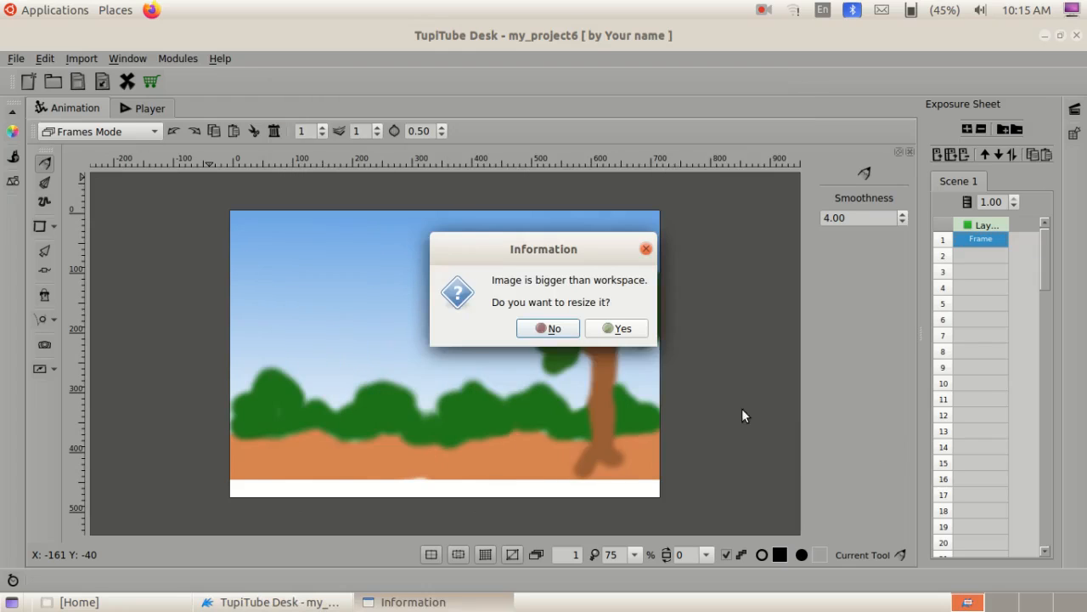
click(624, 331)
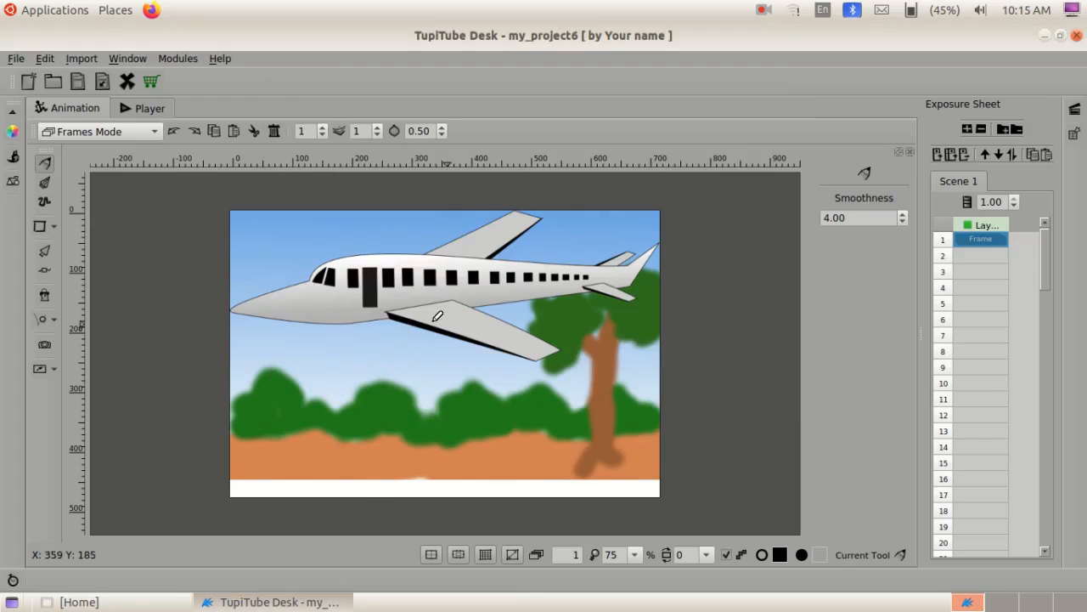
Step: Shrink the aeroplane to a scale of about 0.26 by 0.40 and move it up in the sky to about X 348, Y 81
click(44, 251)
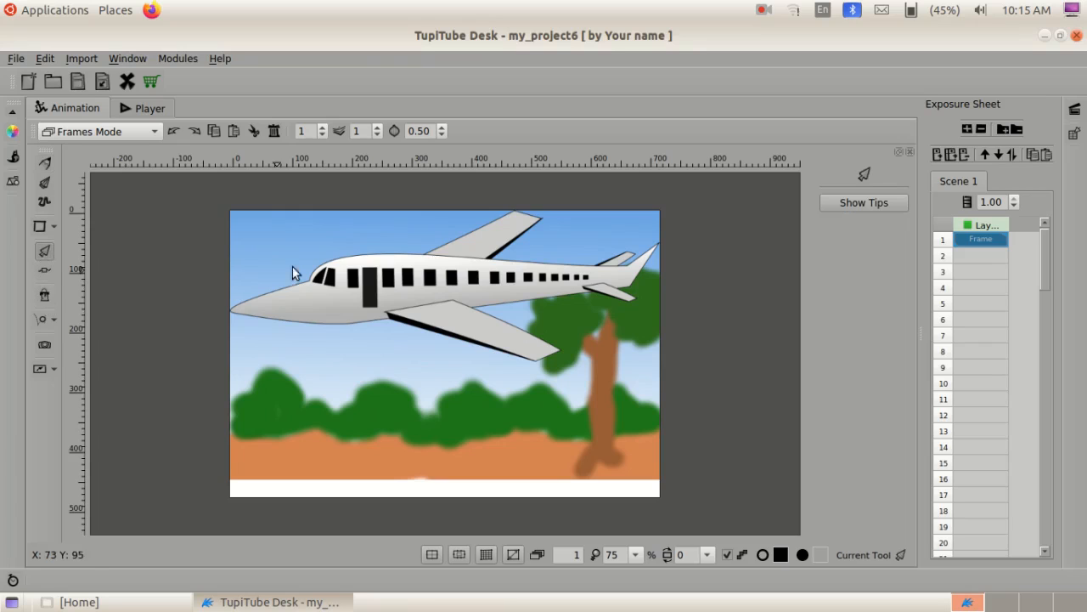
click(426, 285)
drag(232, 375, 354, 359)
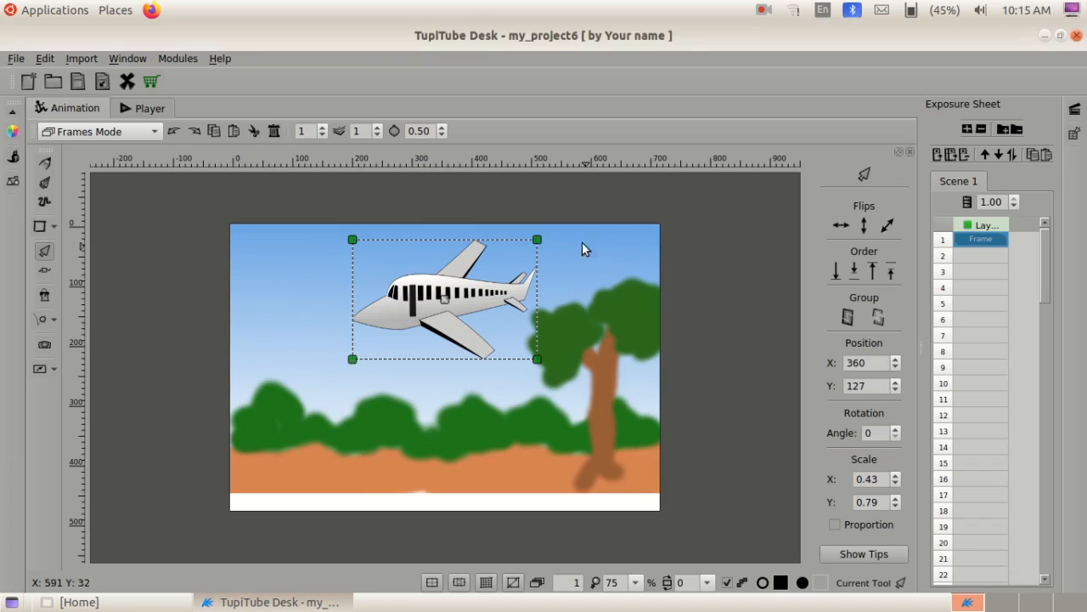
click(529, 260)
click(481, 292)
drag(352, 359, 390, 337)
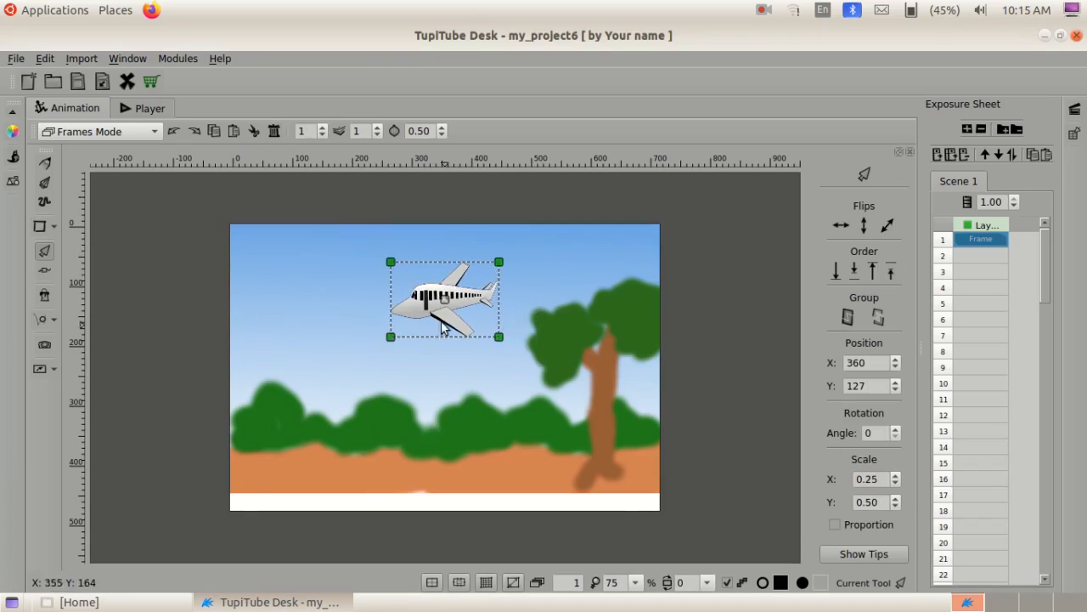
drag(501, 262, 502, 270)
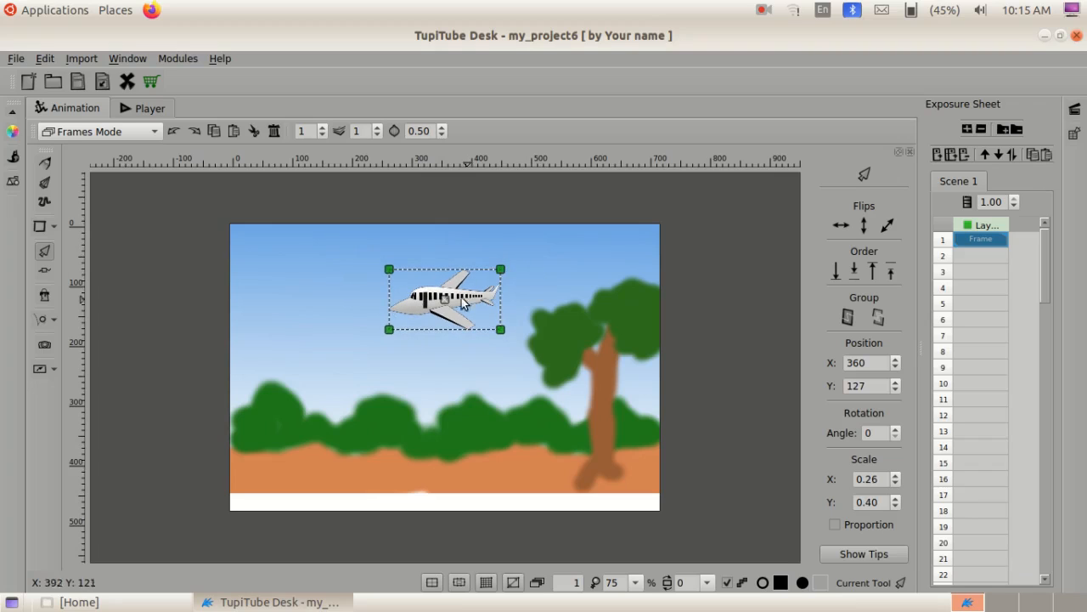
drag(447, 304, 439, 276)
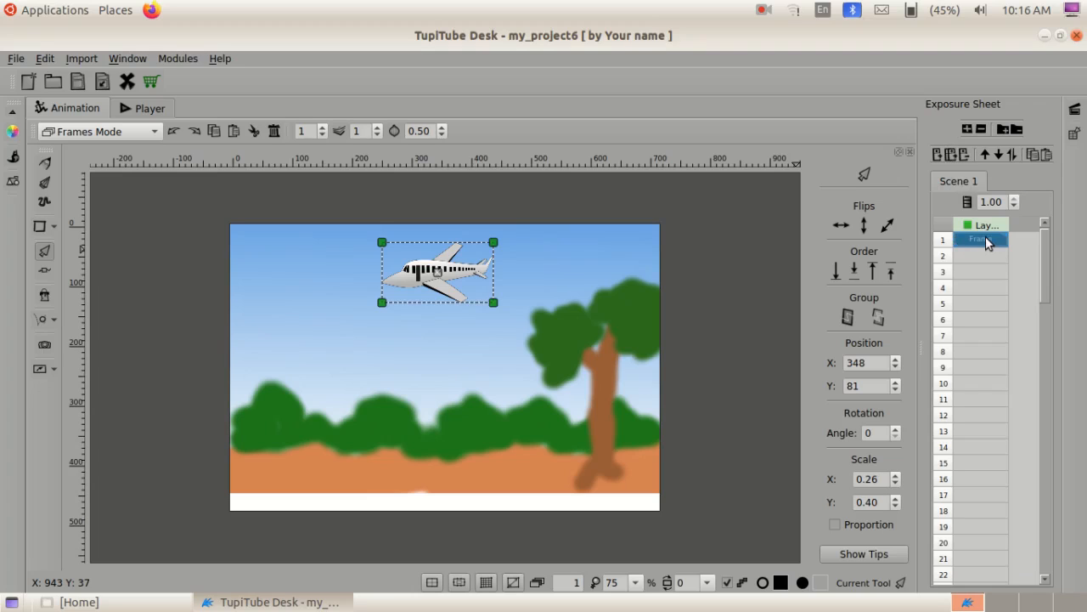
Step: Extend the aeroplane frame through the layer until the exposure sheet holds 30 frames
click(949, 155)
click(949, 155)
click(949, 155)
click(948, 156)
click(949, 156)
click(949, 156)
click(949, 156)
click(949, 155)
click(948, 155)
click(948, 156)
click(949, 156)
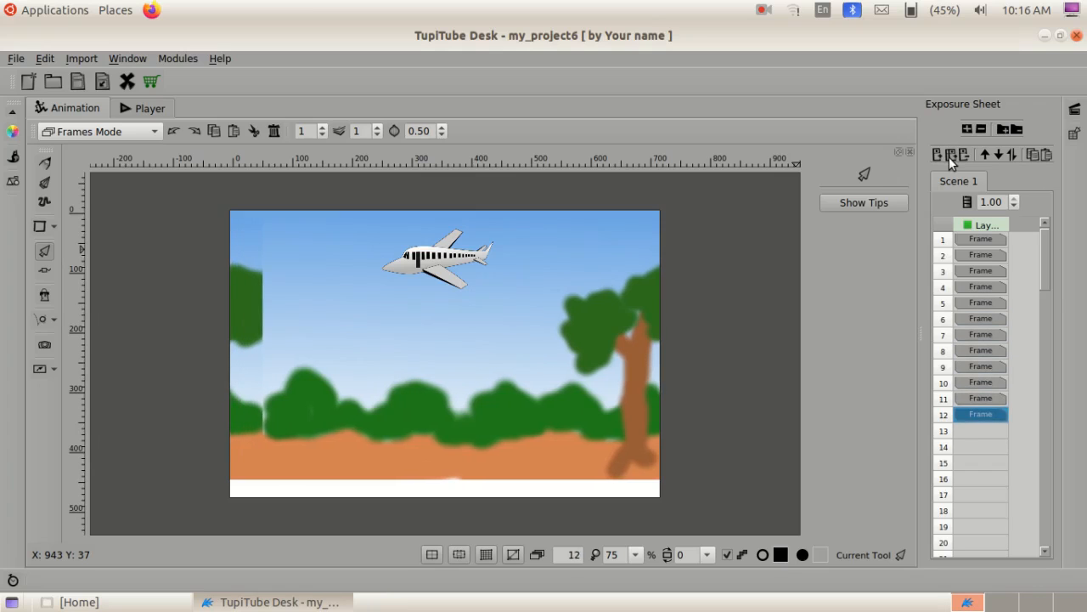
click(949, 156)
click(949, 156)
click(949, 157)
click(949, 156)
click(949, 156)
click(949, 156)
click(949, 156)
click(949, 156)
click(949, 157)
click(949, 156)
click(949, 156)
click(948, 157)
click(949, 156)
click(948, 157)
click(949, 156)
click(949, 157)
click(949, 156)
click(949, 157)
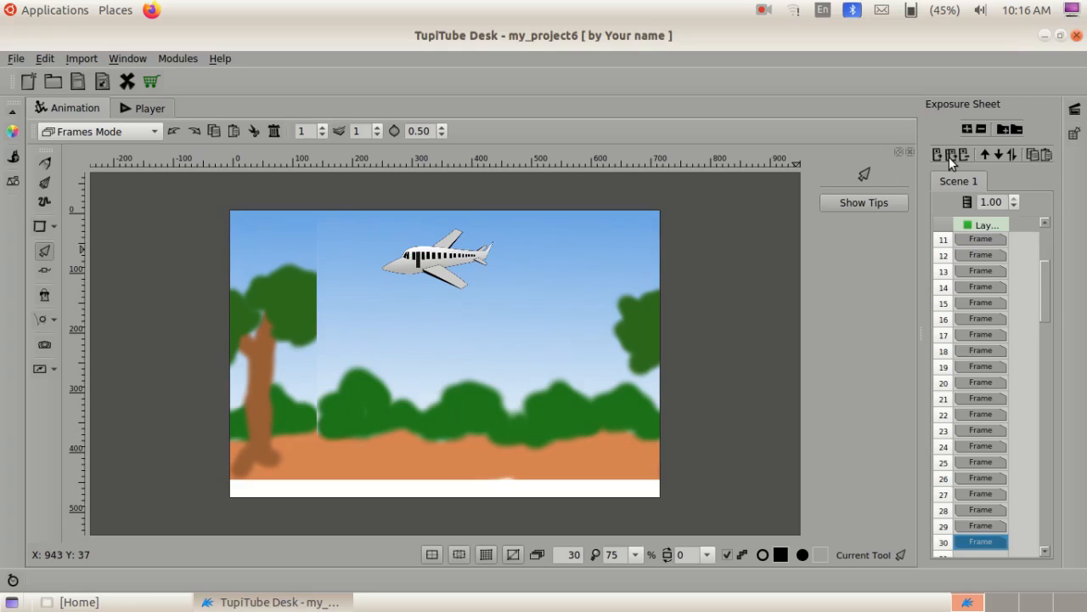
Step: Play the scene preview twice to check the aeroplane against the moving background
click(138, 110)
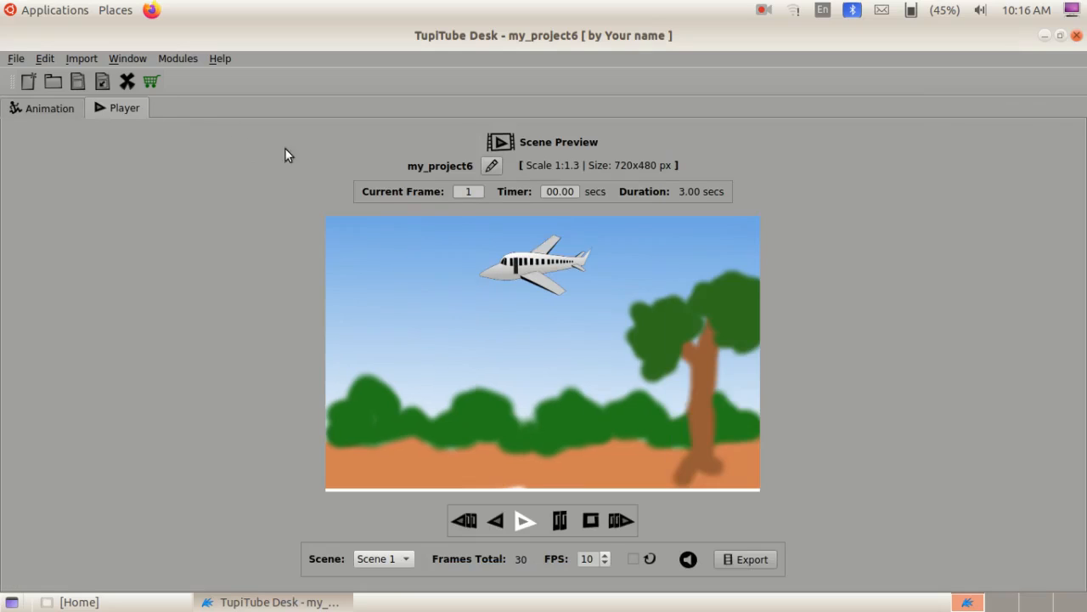
click(524, 525)
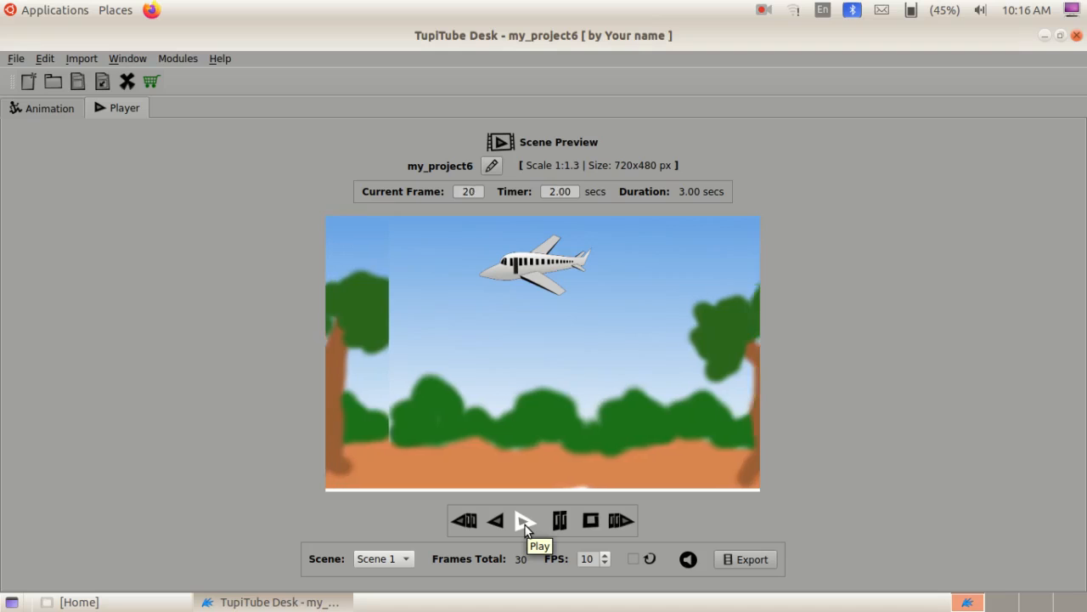
click(525, 529)
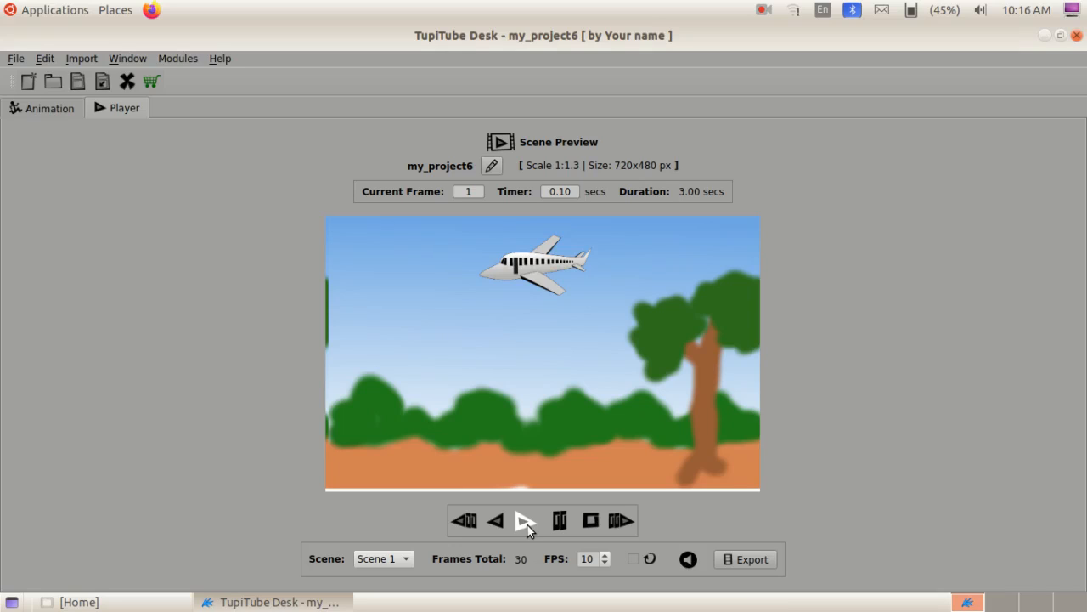
Step: Start exporting the project as a video in the MP4 Video format and proceed to the scene selection
click(16, 58)
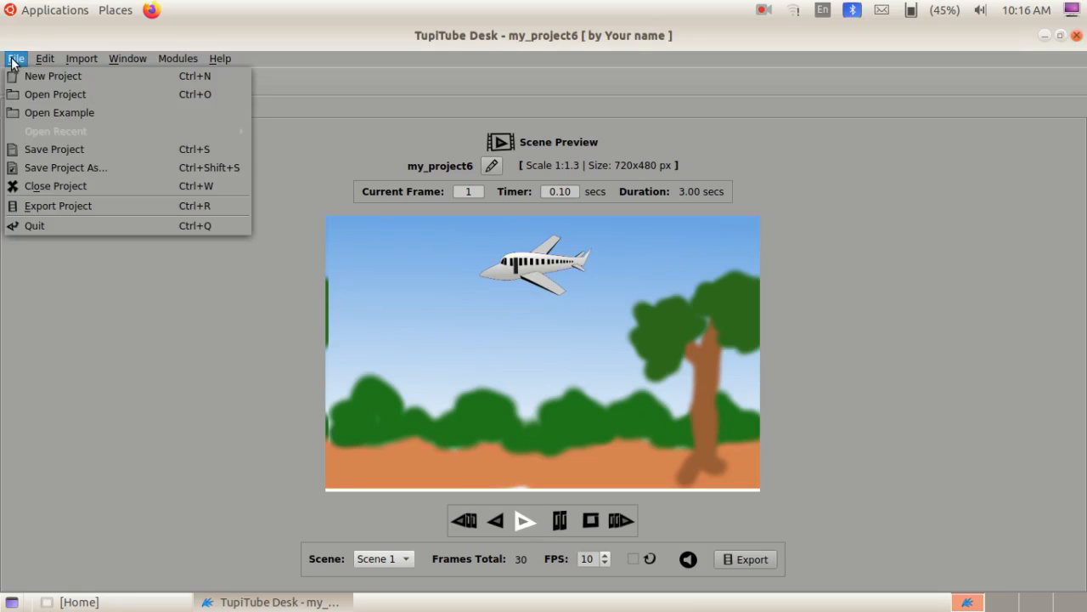
click(81, 206)
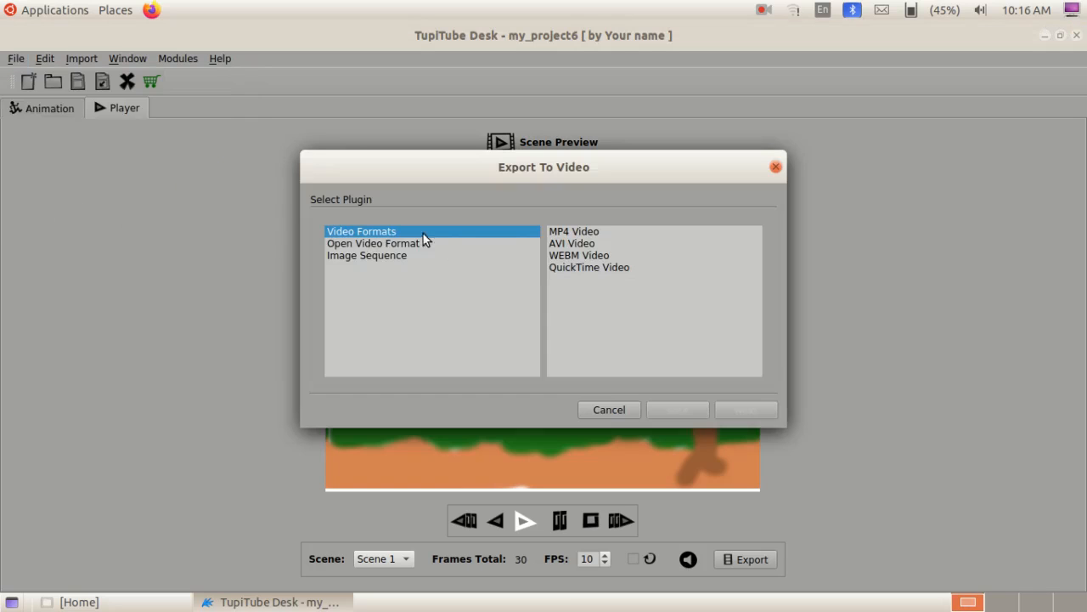
click(594, 235)
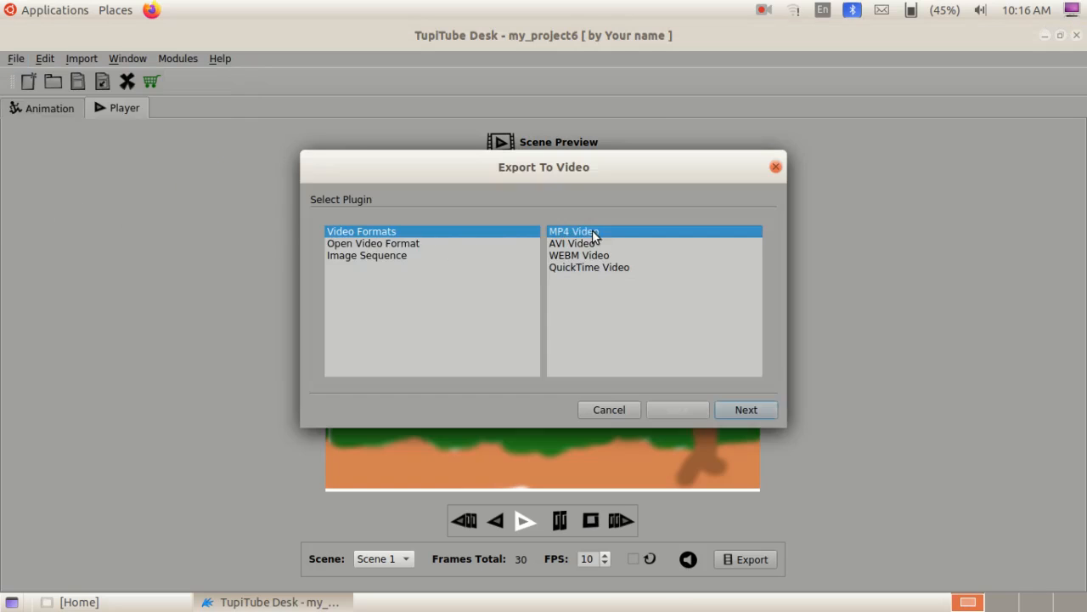
click(746, 411)
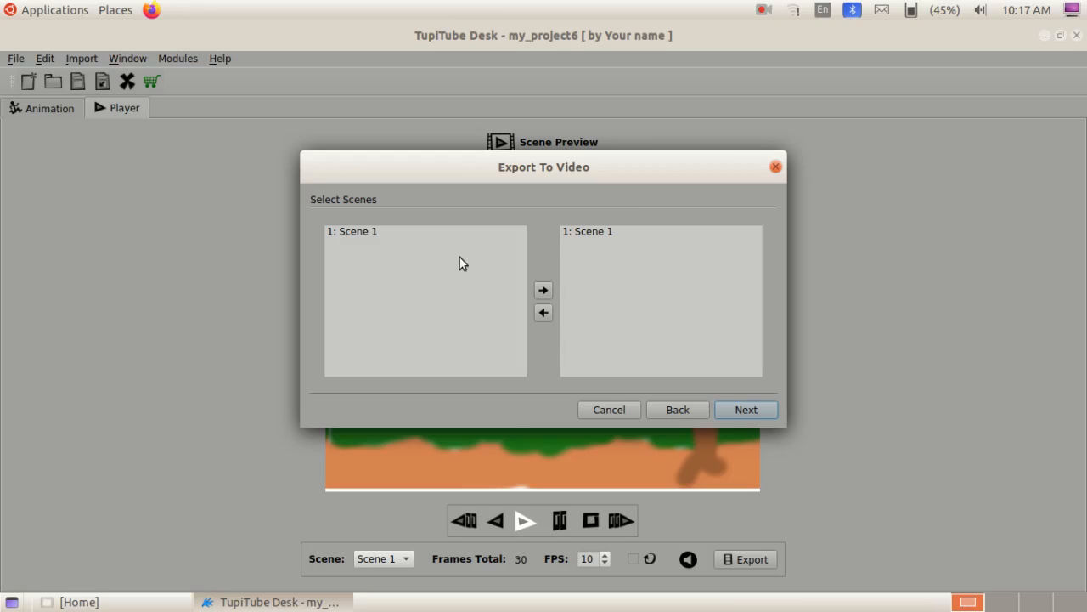
Step: Add Scene 1 to the export list four more times and continue to the file settings
click(365, 235)
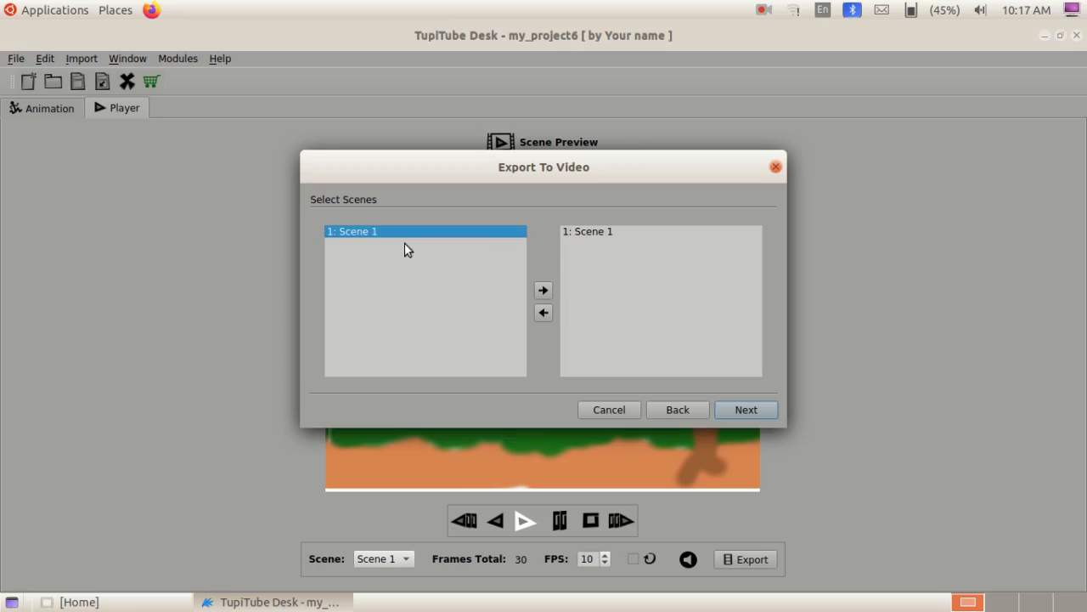
click(542, 292)
click(542, 292)
click(542, 292)
click(543, 293)
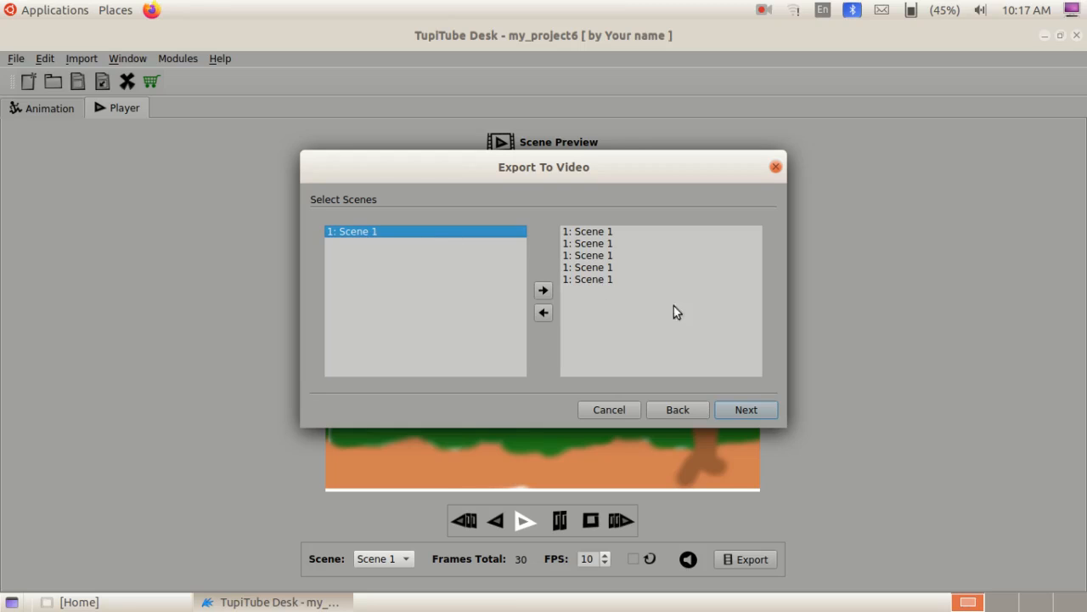
click(747, 411)
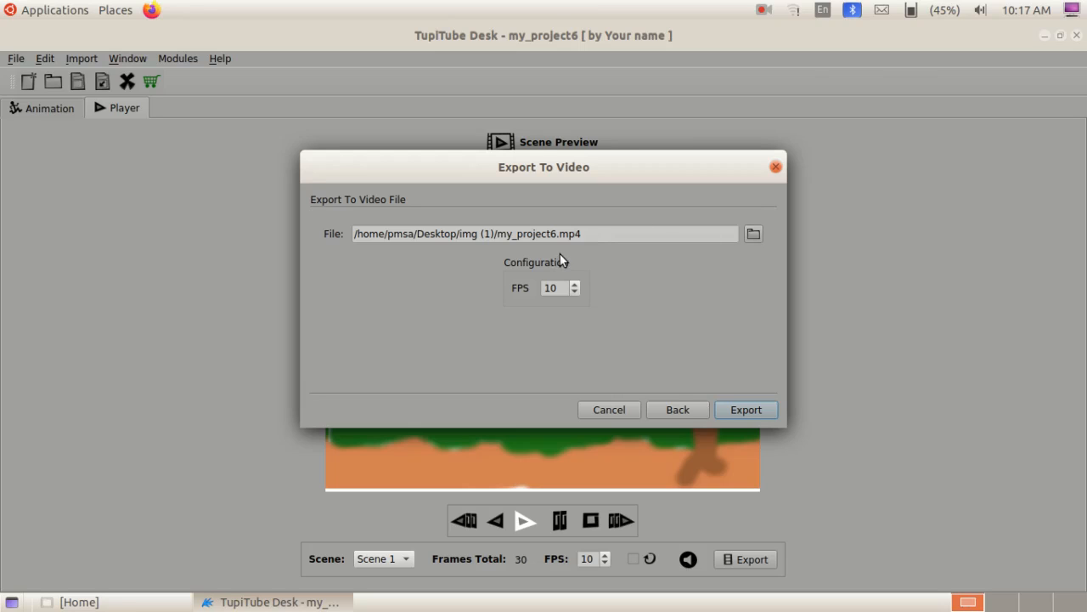
Step: Set the export file to "my project 6" in the desktop project folder's graphics and animation subfolder and export it at 10 FPS
click(753, 234)
click(339, 176)
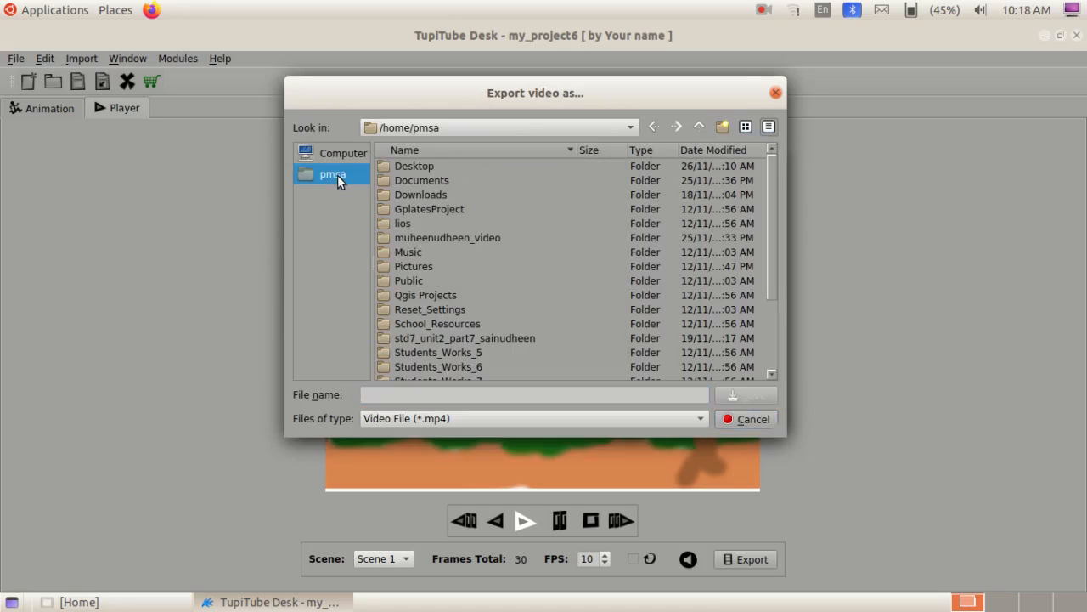
double_click(422, 166)
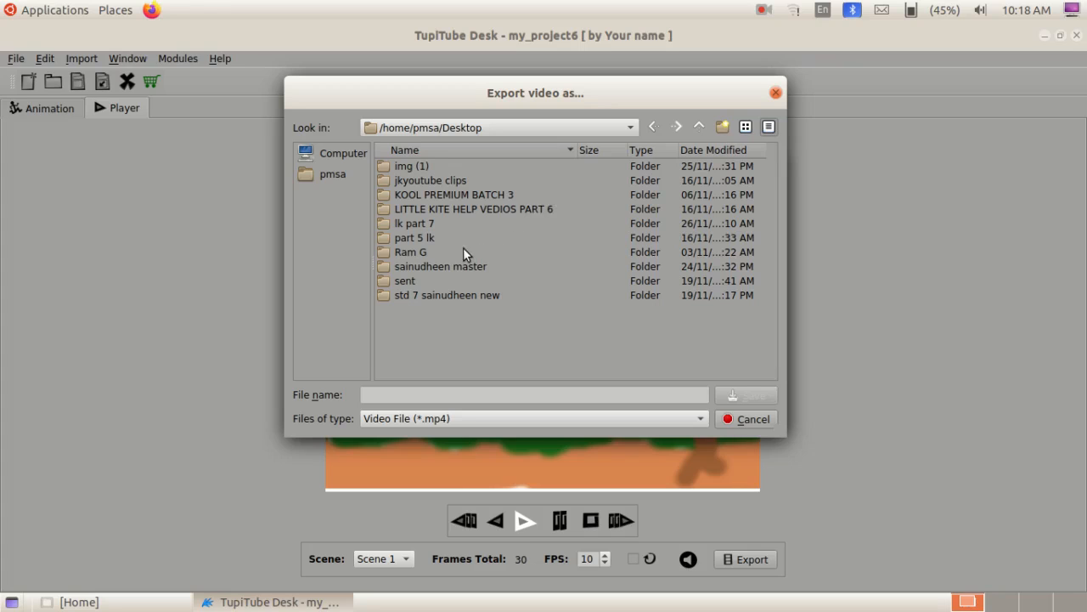
double_click(414, 253)
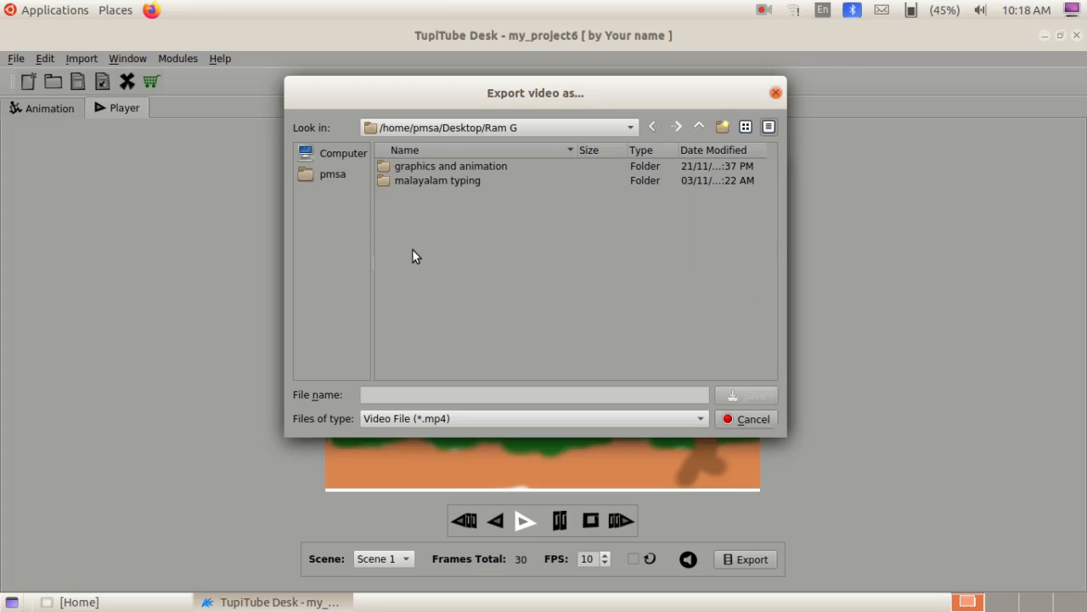
double_click(449, 169)
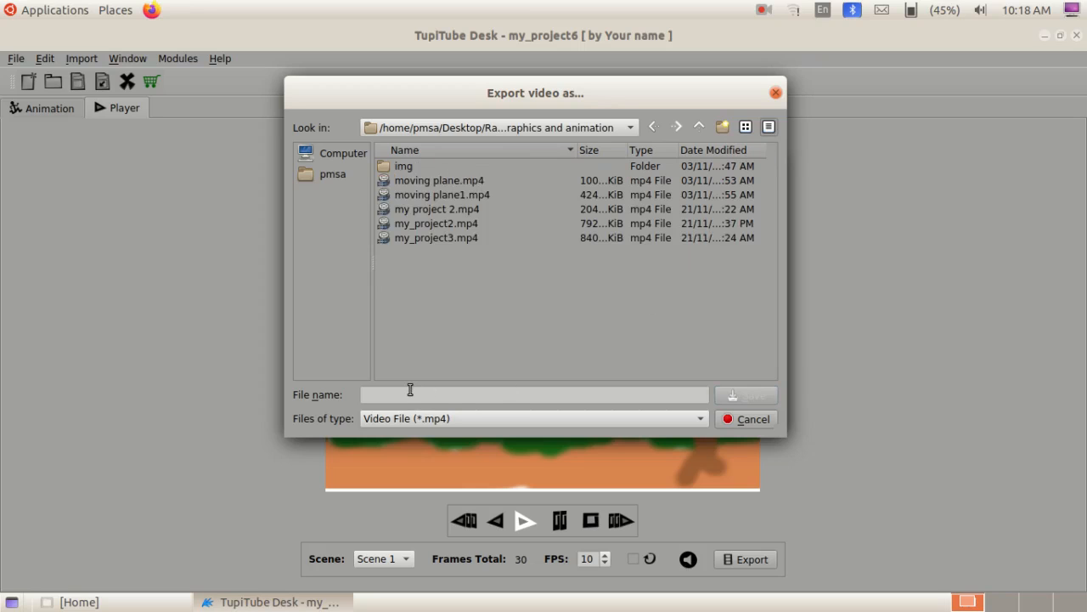
click(415, 392)
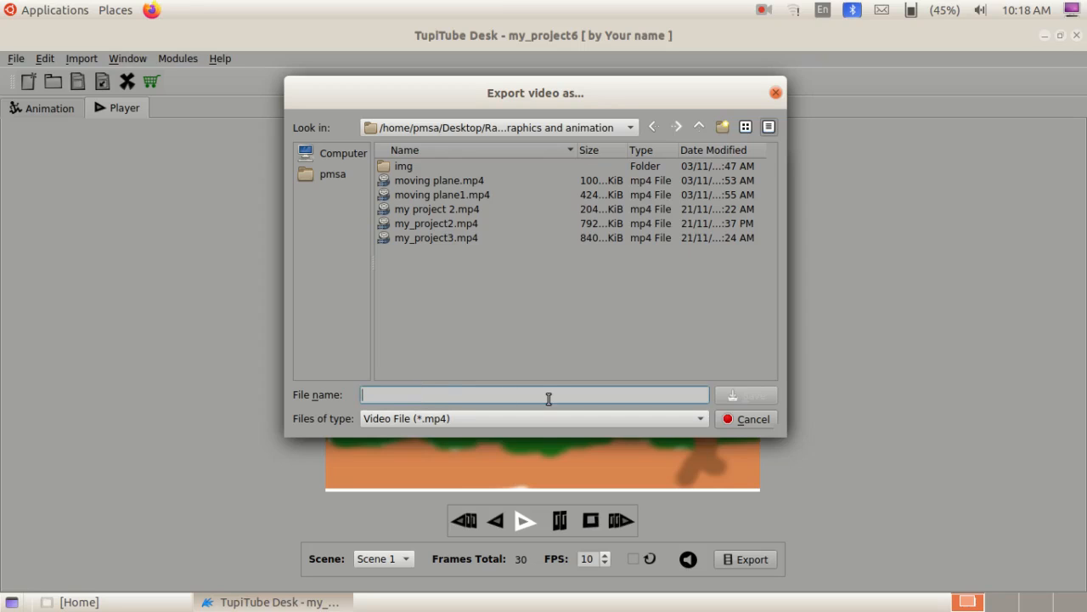
text(my)
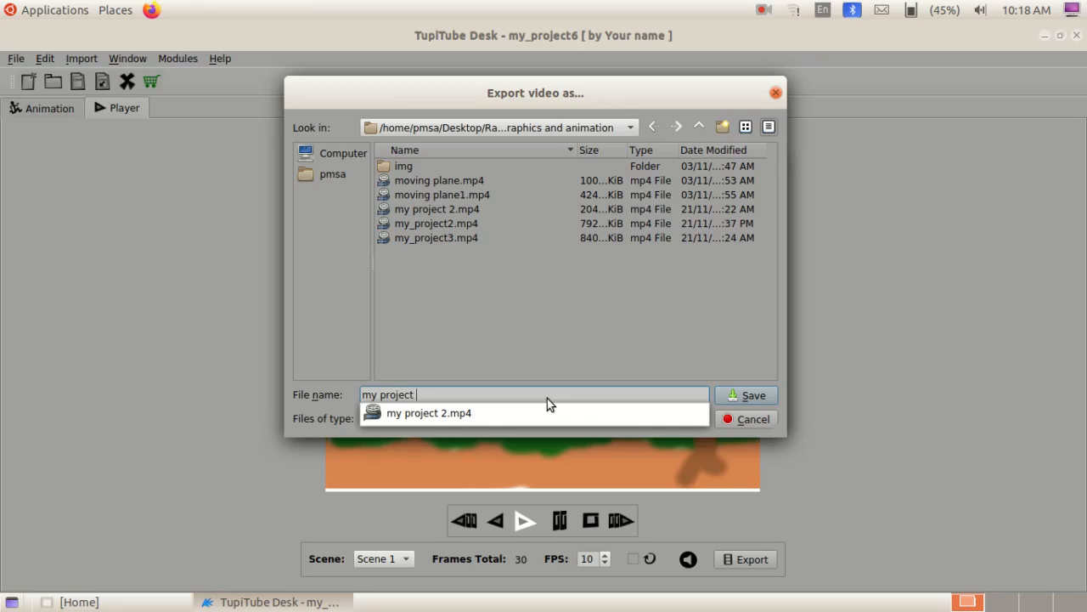
text(project 6)
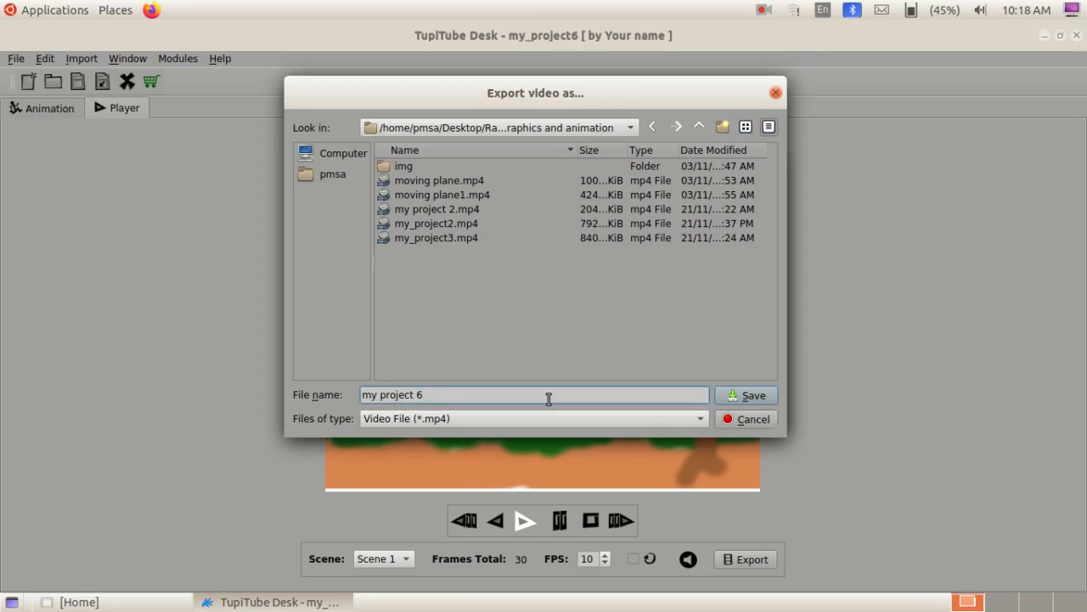
click(754, 395)
click(744, 412)
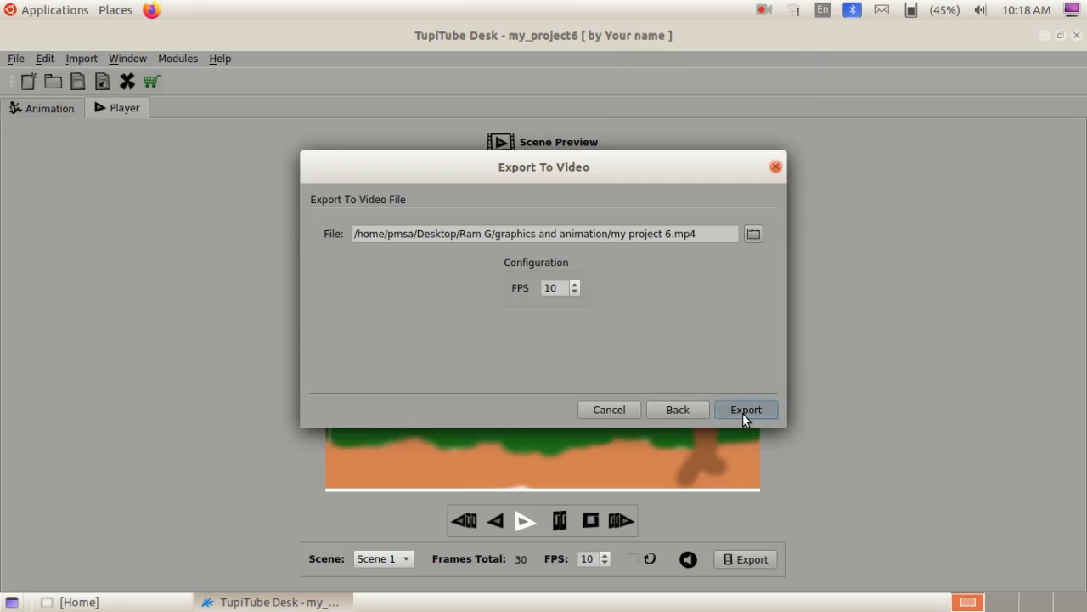
Step: Switch to the desktop, play my project 6.mp4 from the graphics and animation folder, and close the video player
click(1045, 37)
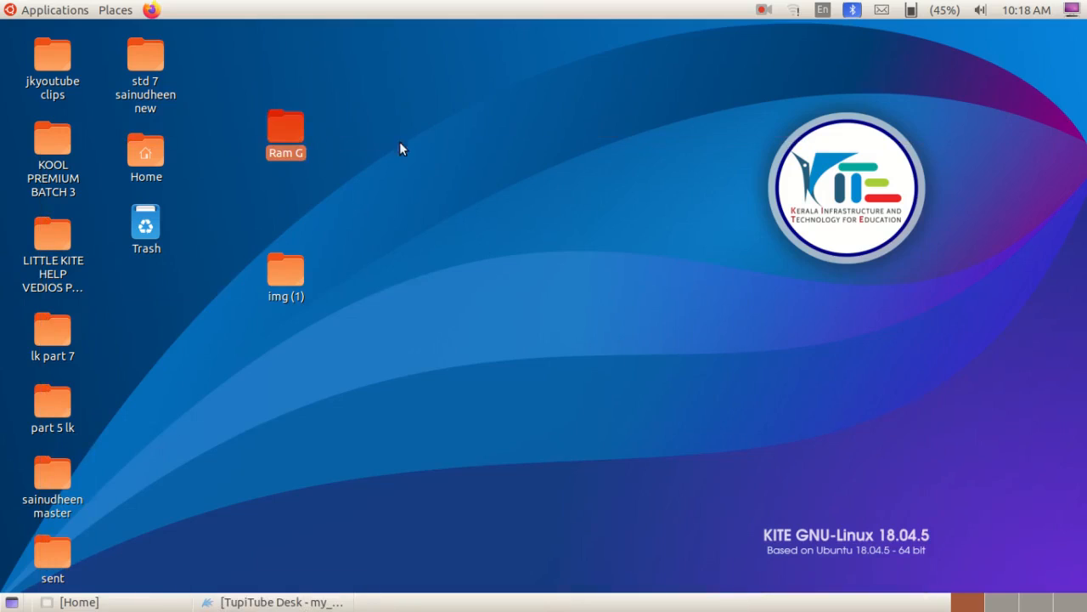
double_click(290, 127)
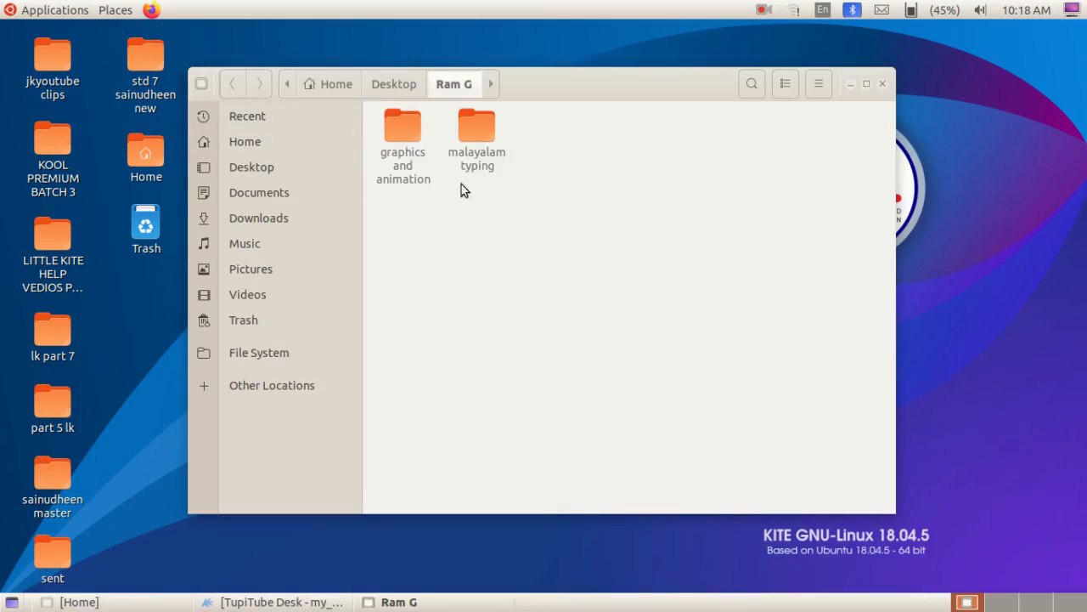
double_click(408, 131)
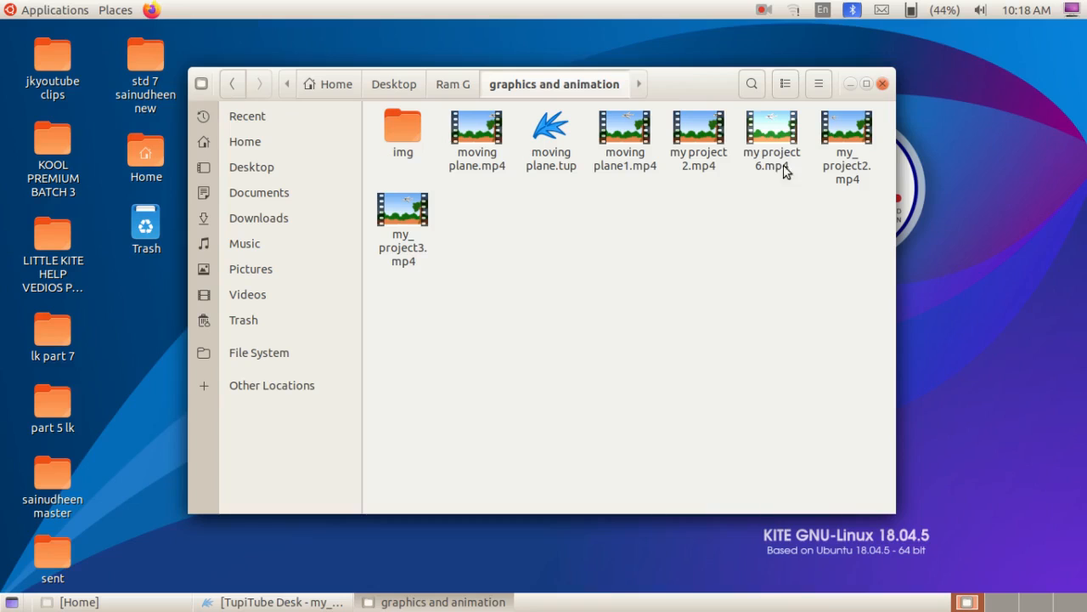
double_click(774, 132)
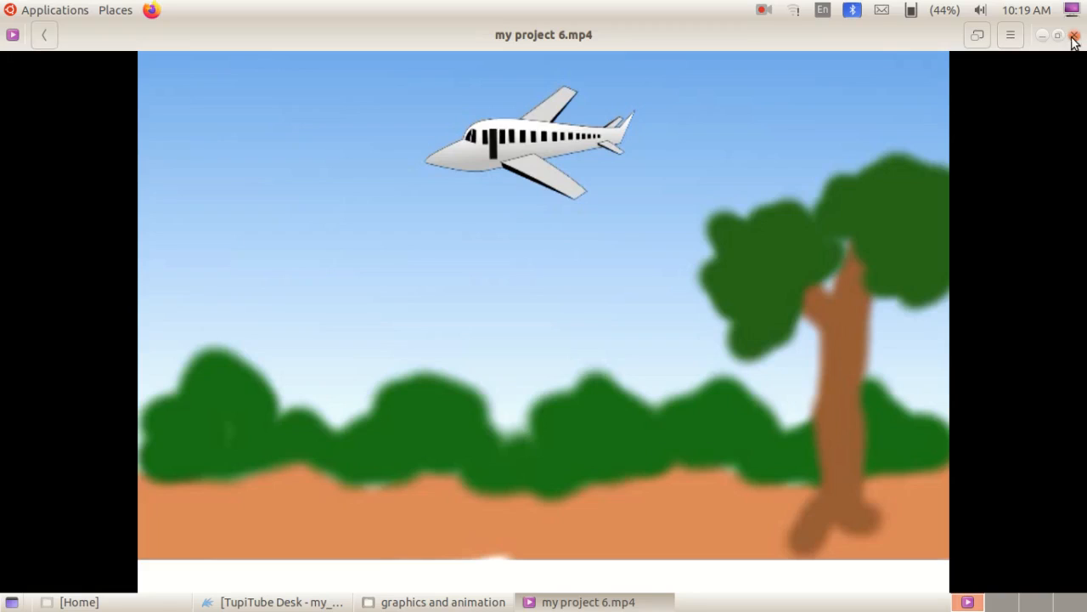
click(1073, 38)
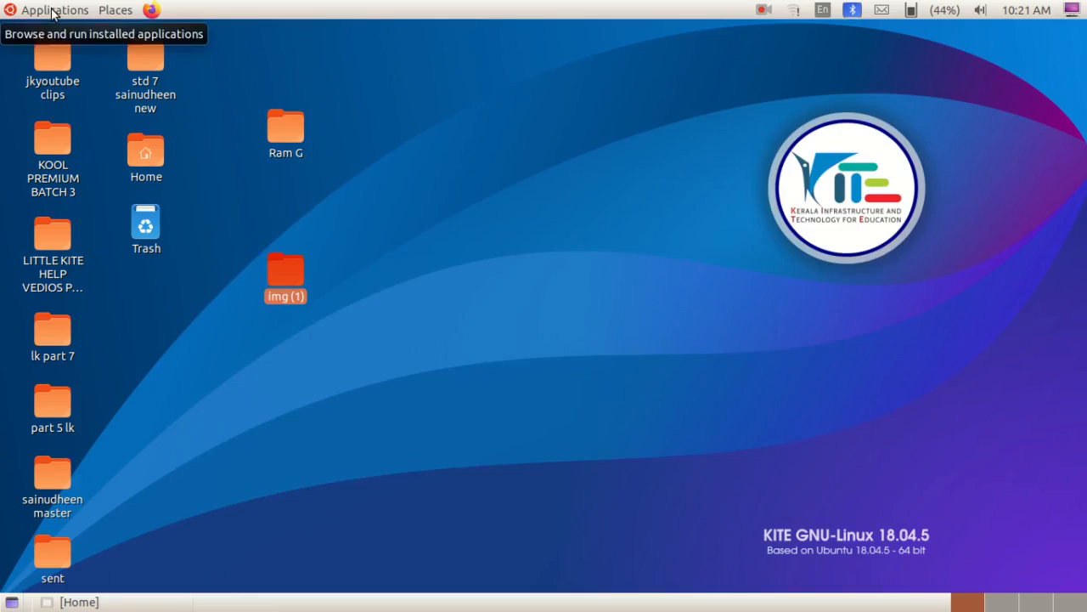
Step: Launch TupiTube Desk from the installed graphics applications and dismiss the Tip Of The Day
click(52, 11)
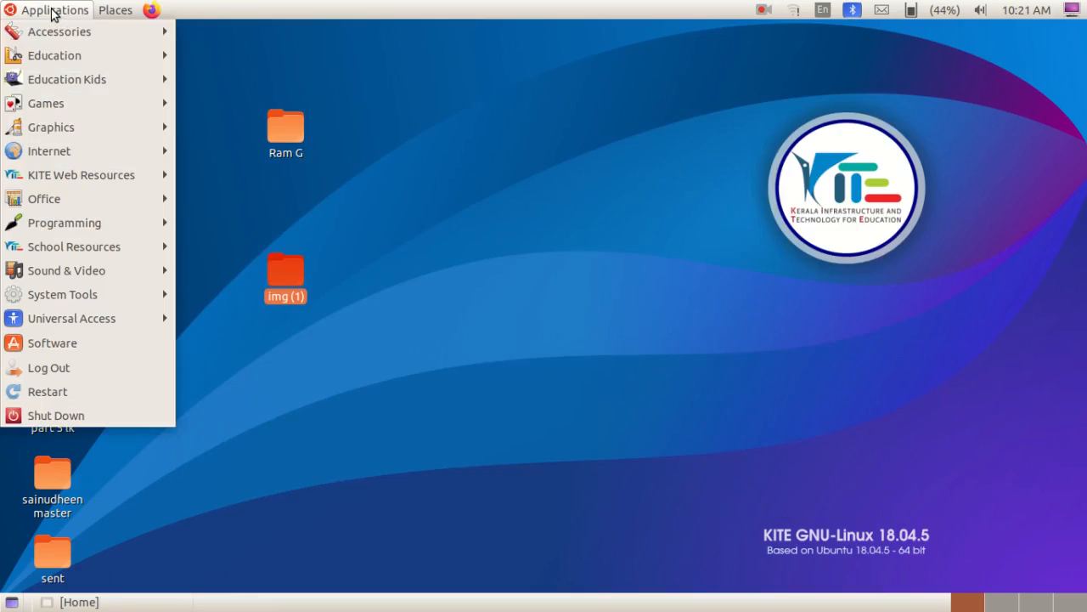
mouse_move(102, 127)
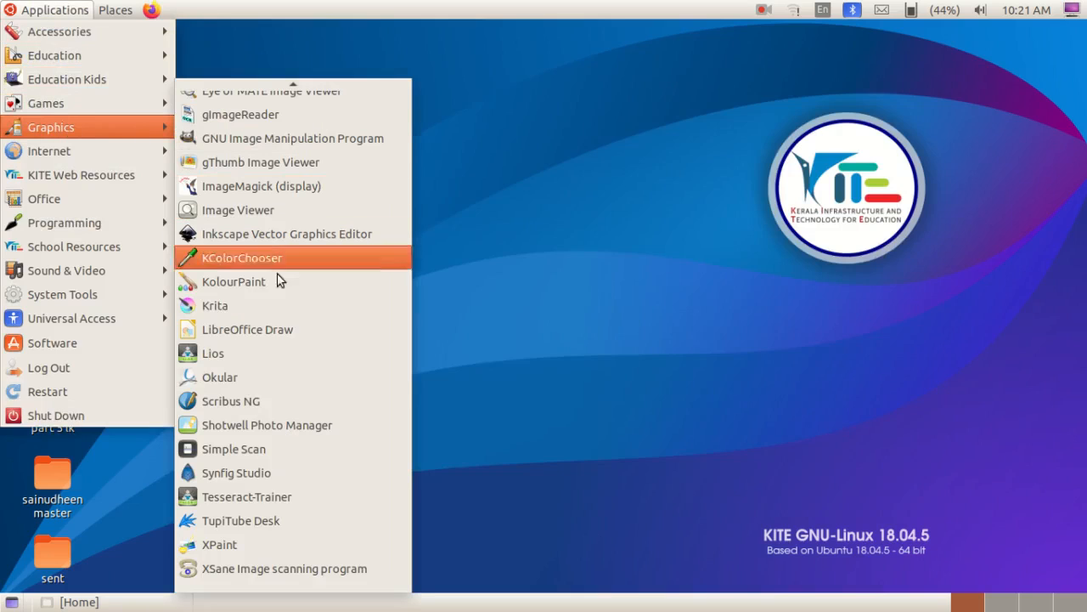
click(301, 518)
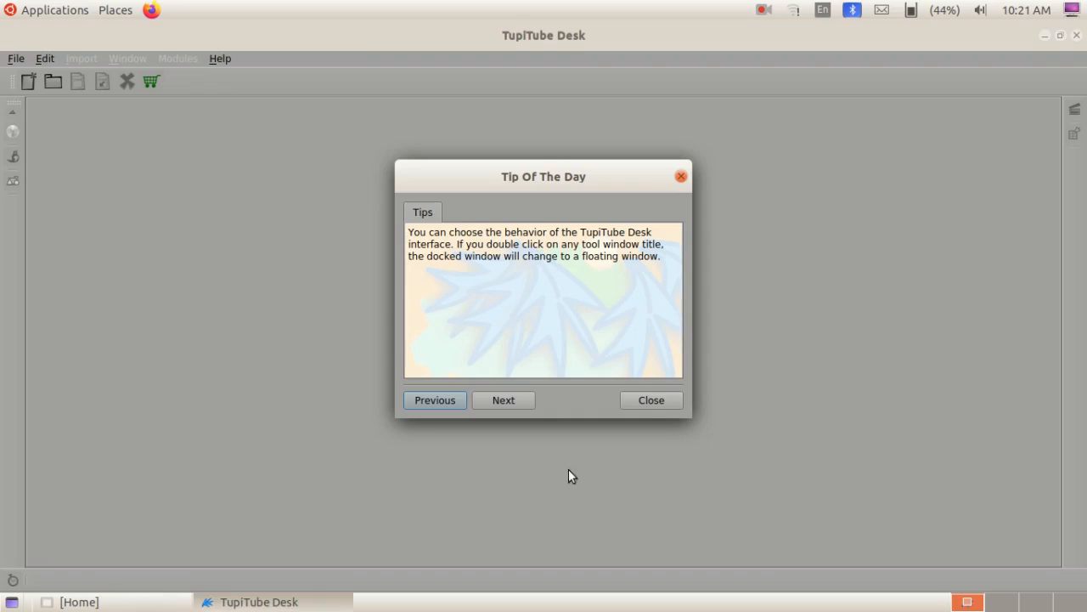
click(660, 401)
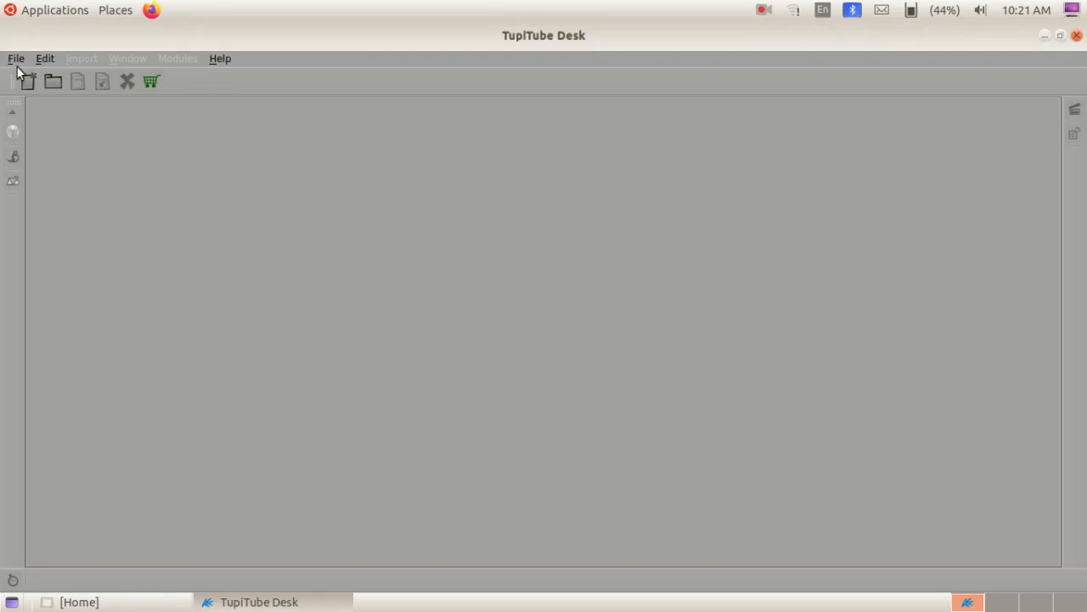
Step: Create a new 720 x 480 project named "my_project 7", adjusting its FPS setting
click(16, 60)
click(34, 75)
click(626, 212)
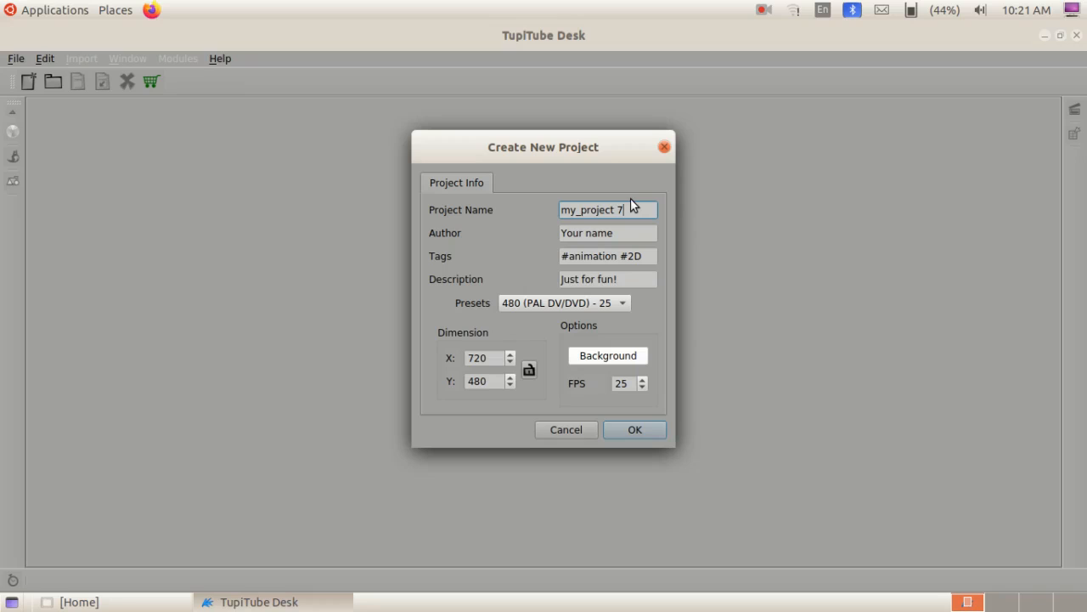
drag(634, 384, 611, 385)
click(626, 429)
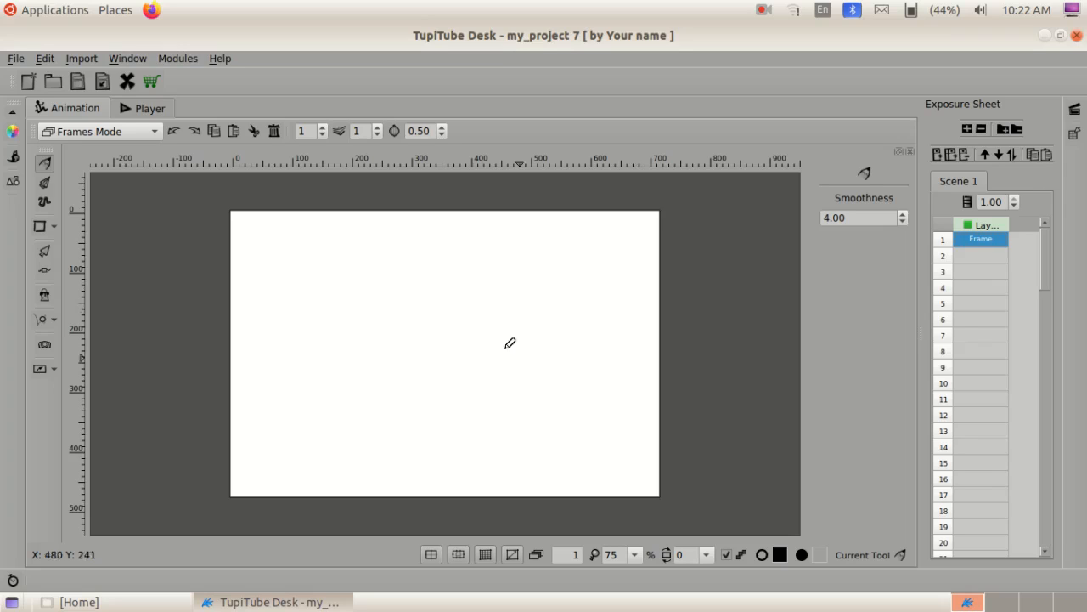
Step: Switch the workspace to Dynamic BG Mode and import road.png from the desktop folder img (1) as a bitmap
click(152, 131)
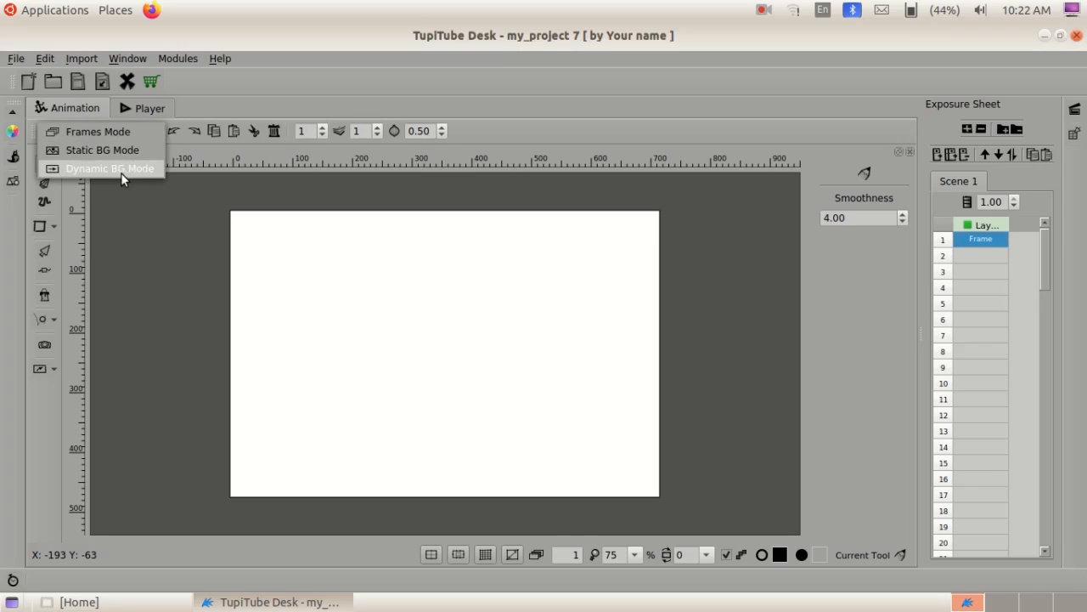
click(139, 169)
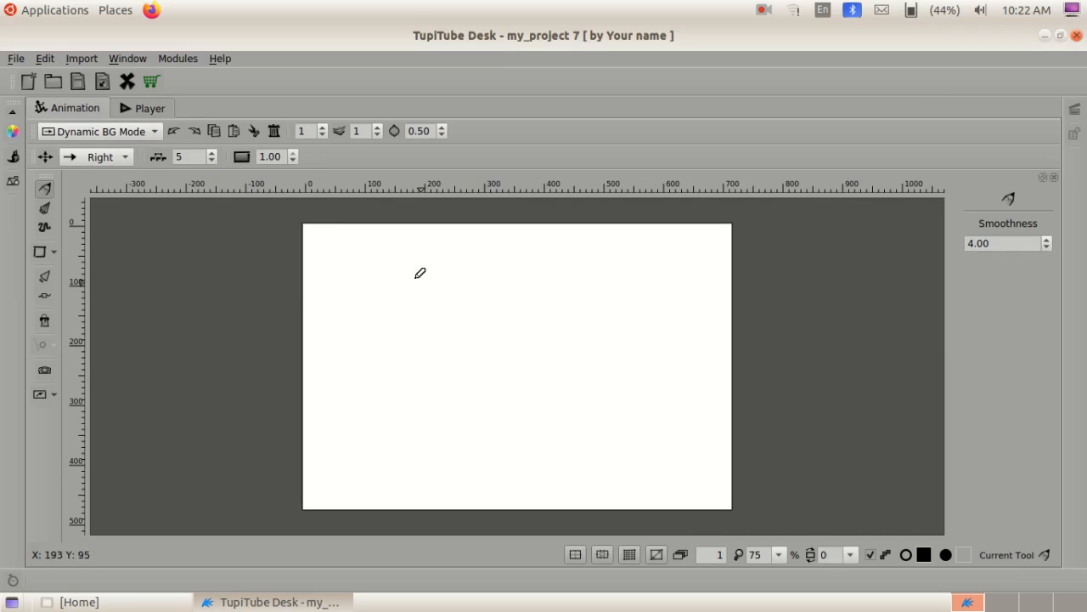
click(82, 59)
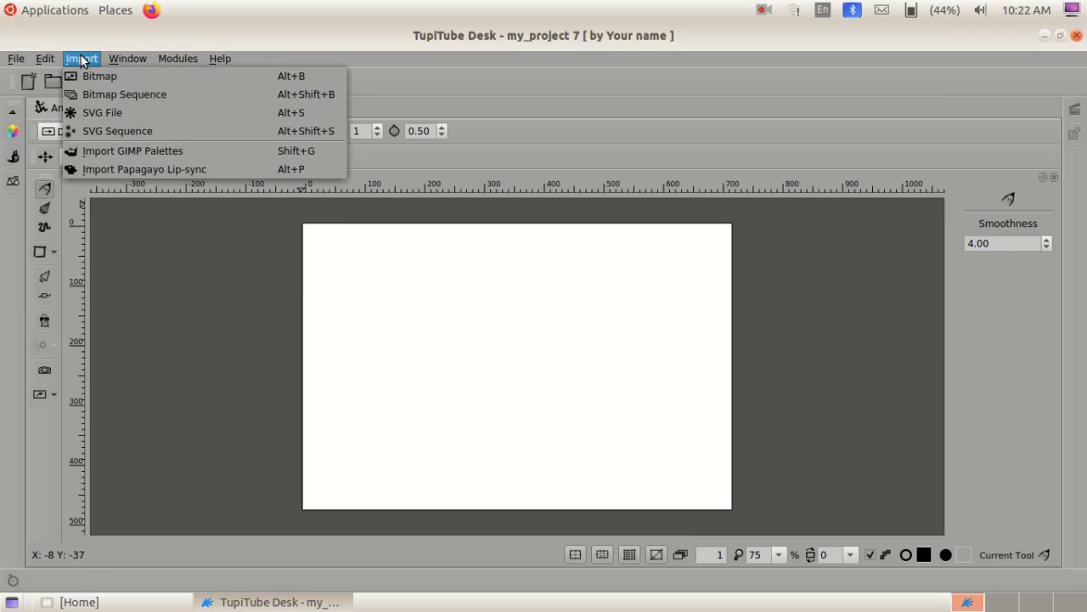
click(98, 77)
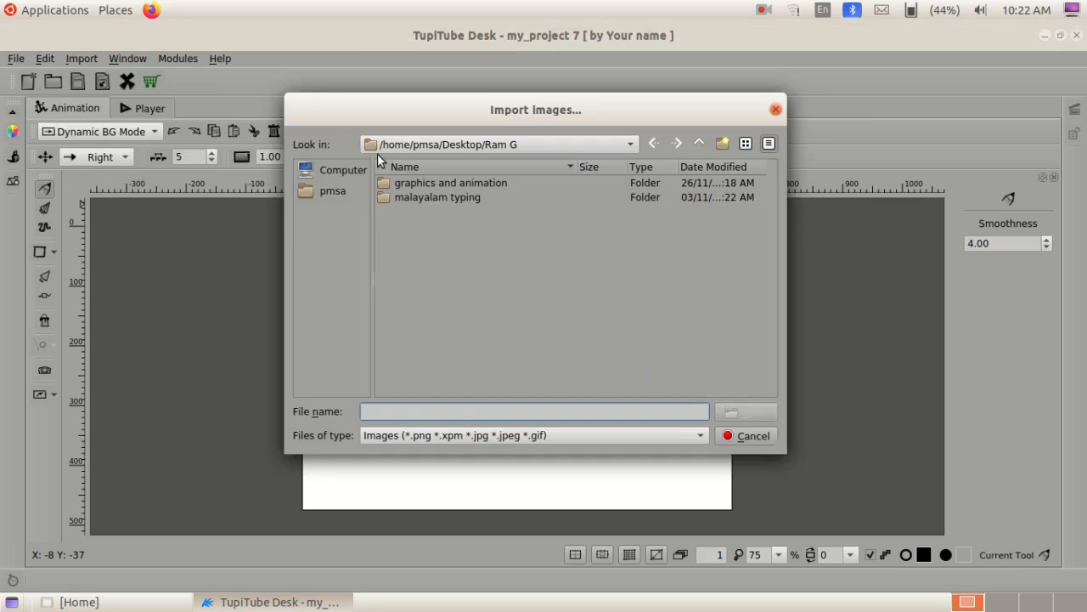
click(334, 192)
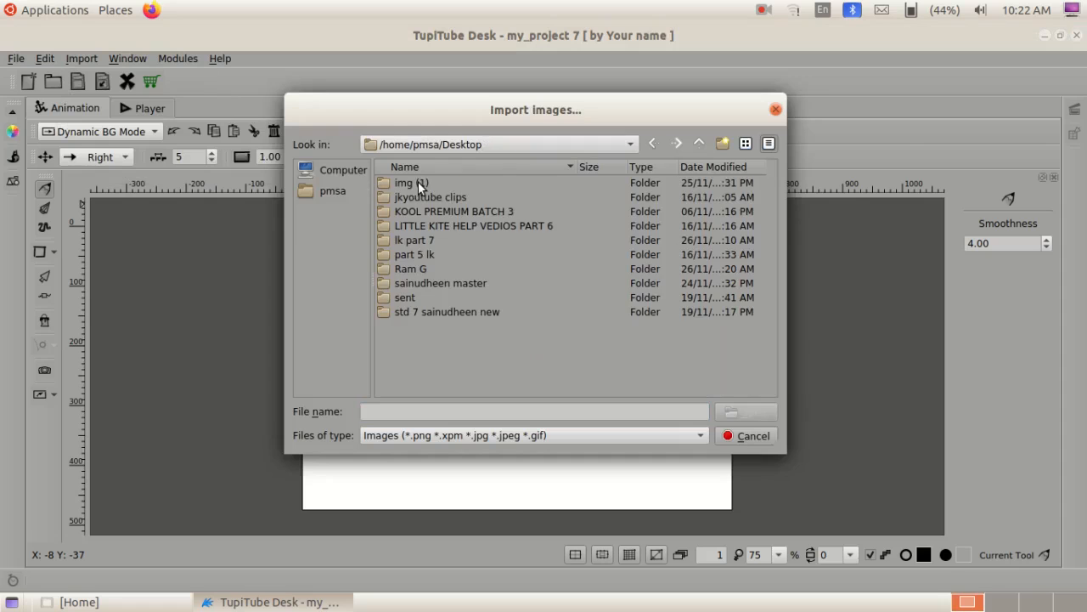
double_click(407, 184)
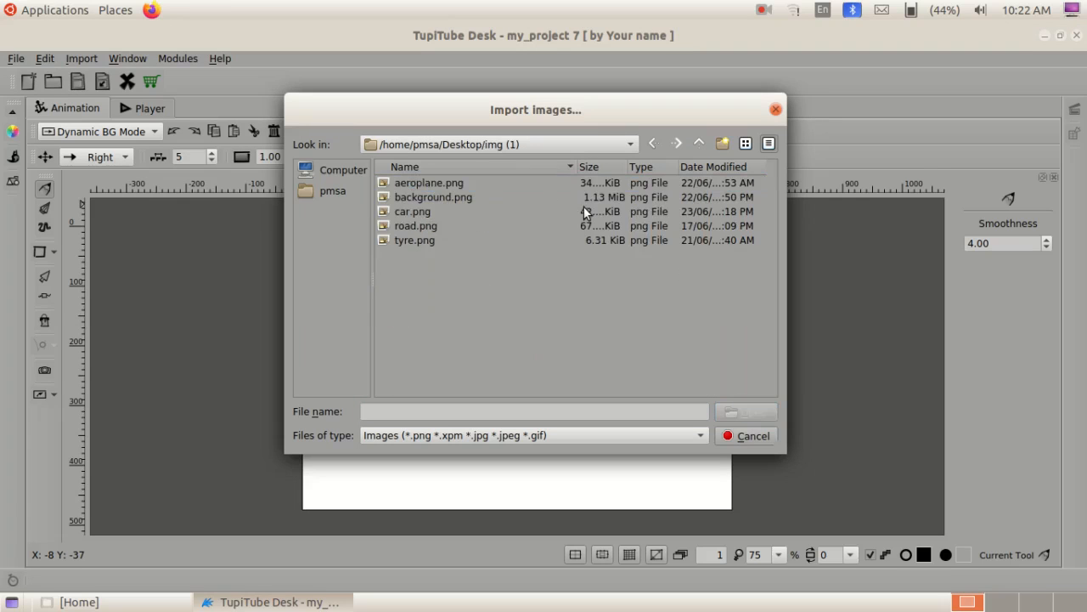
click(429, 226)
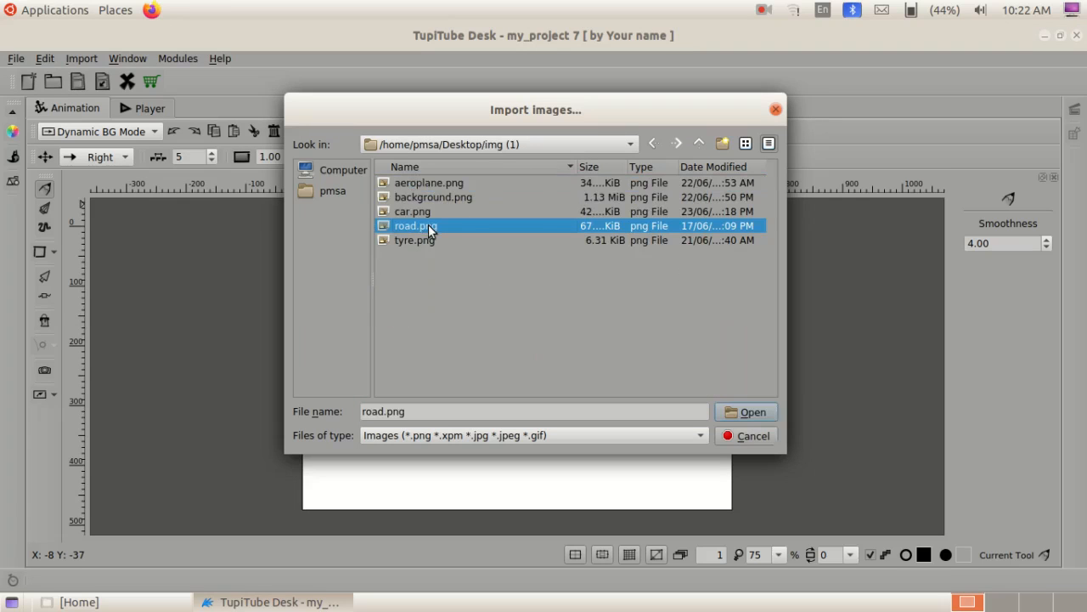
click(756, 413)
click(630, 329)
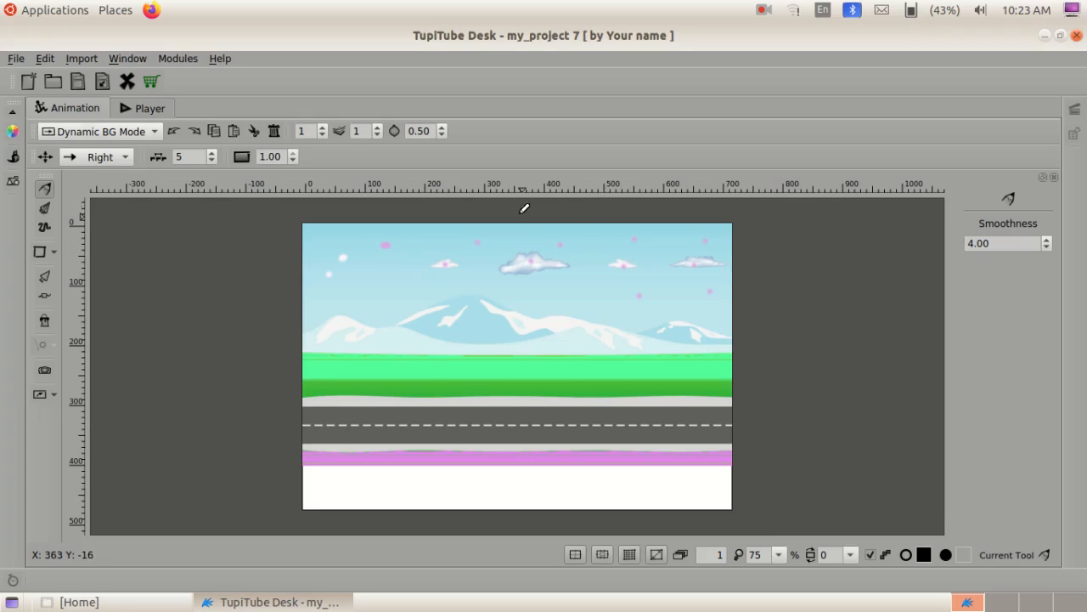
Step: Switch the workspace to Static BG Mode and import car.png from the img (1) folder as a bitmap
click(155, 131)
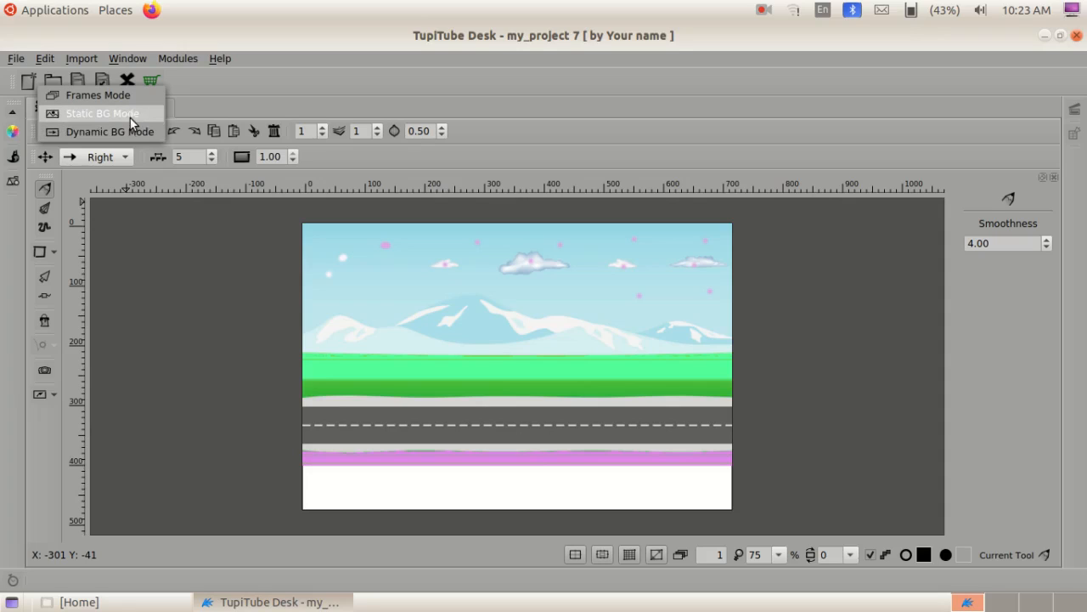
click(130, 113)
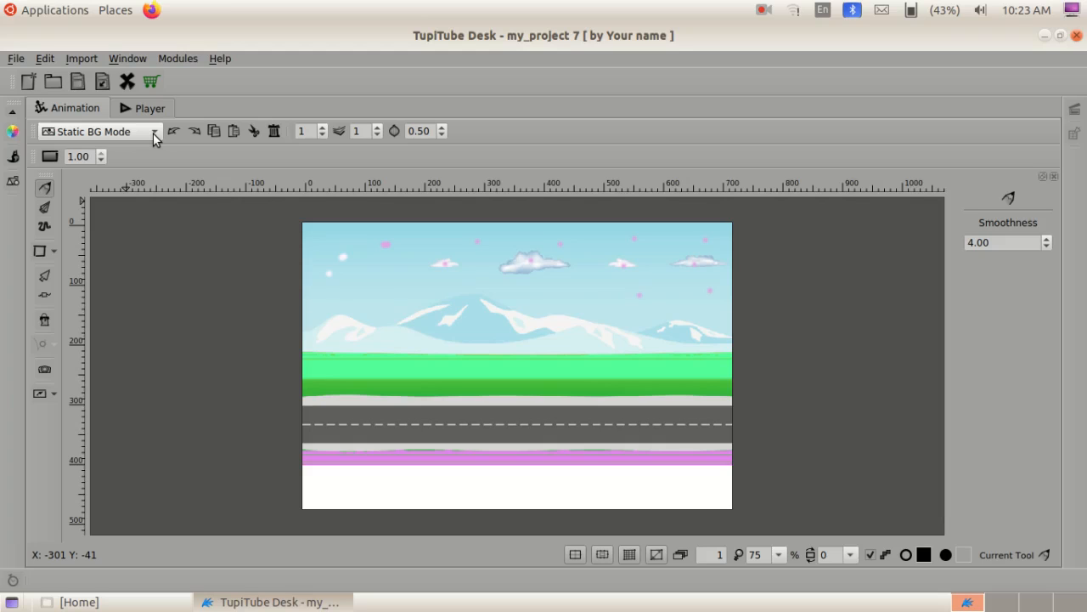
click(71, 56)
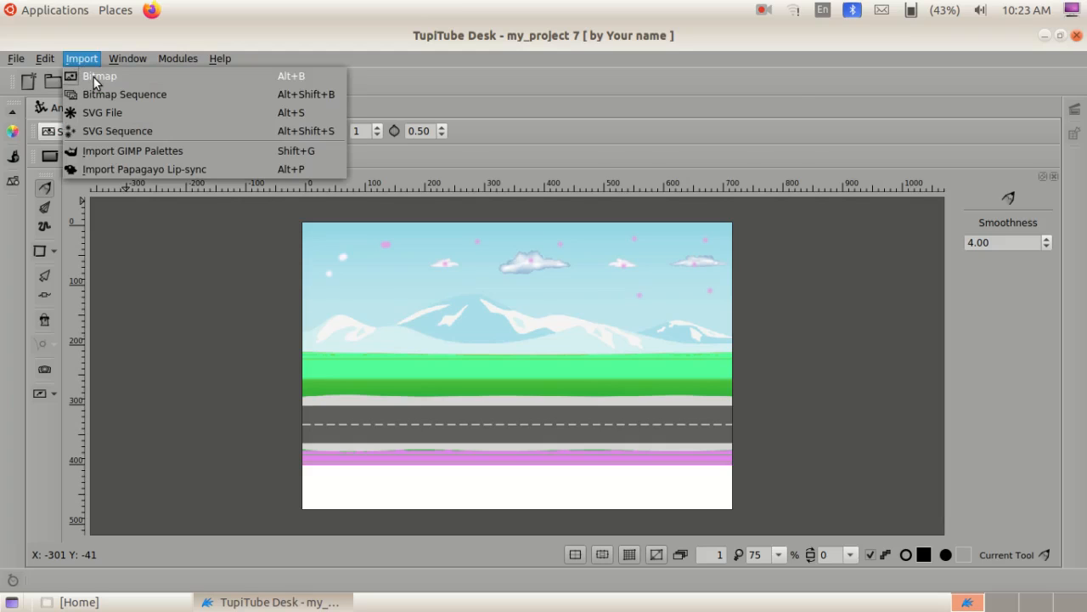
click(93, 77)
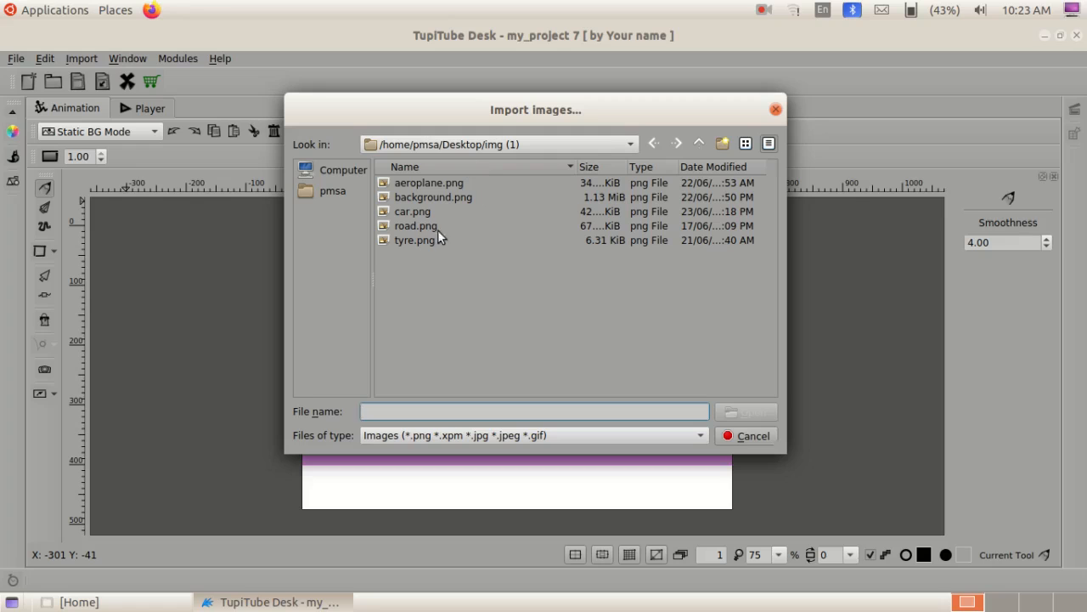
click(411, 216)
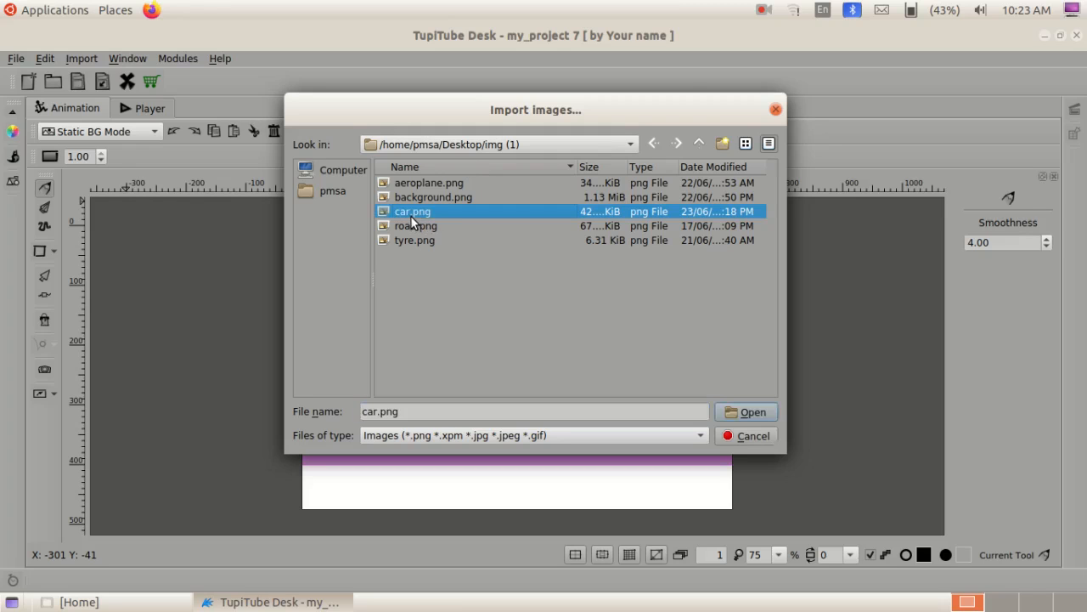
click(744, 415)
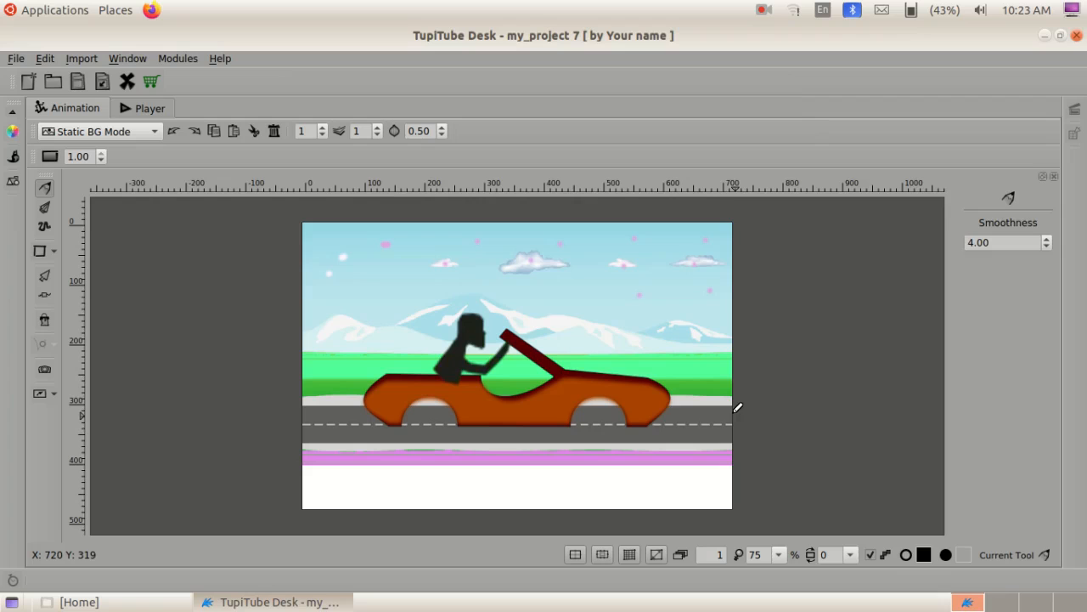
Step: Scale down the car and position it along the upper edge of the road, near the middle of the scene
drag(482, 408, 484, 385)
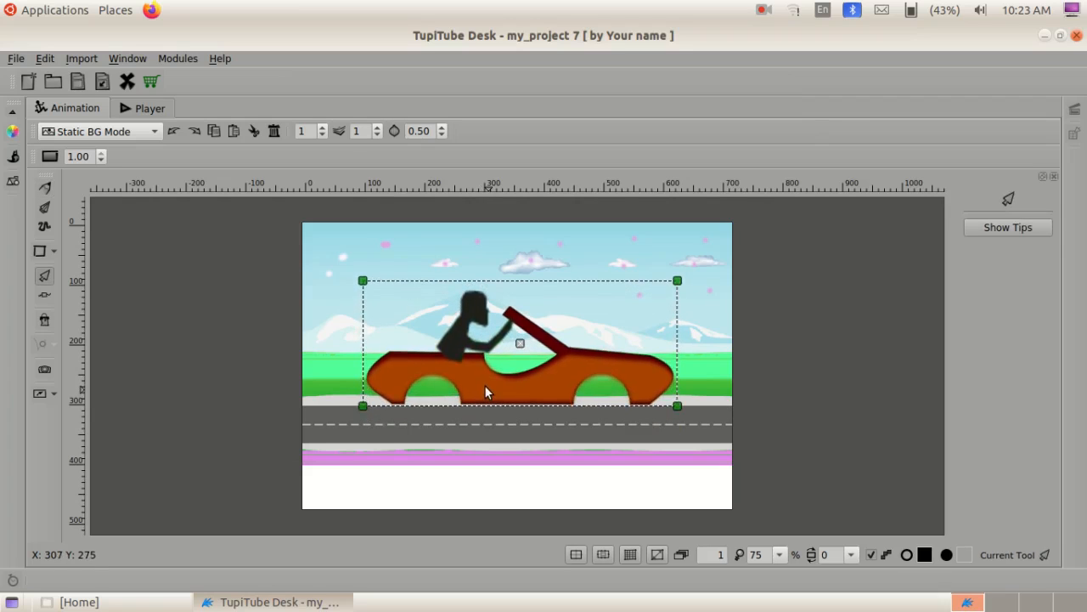
drag(677, 307, 613, 352)
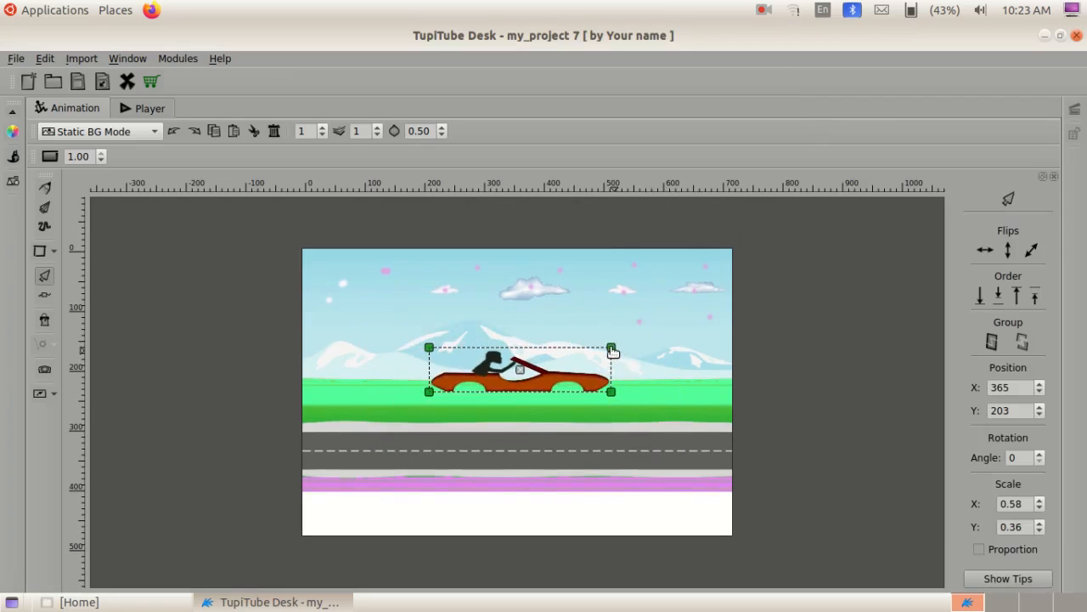
click(433, 391)
click(510, 357)
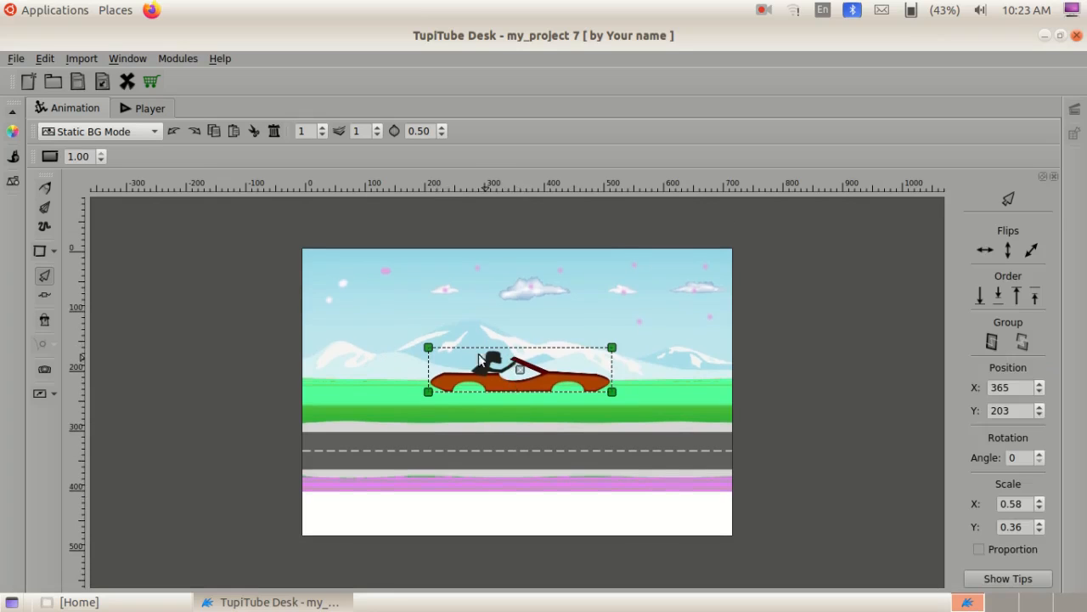
drag(522, 372, 493, 418)
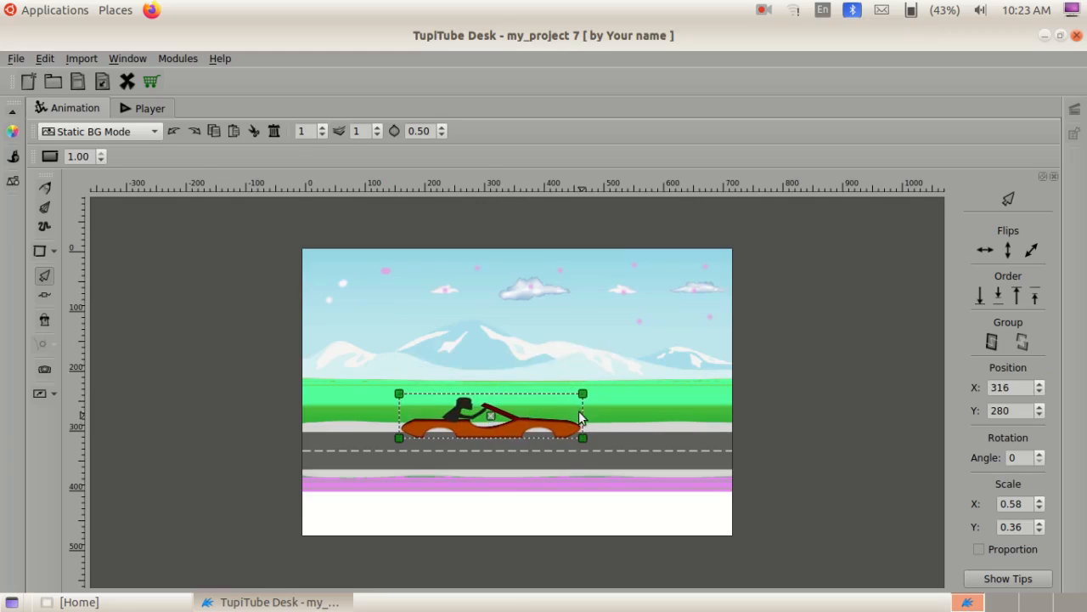
drag(583, 399, 562, 384)
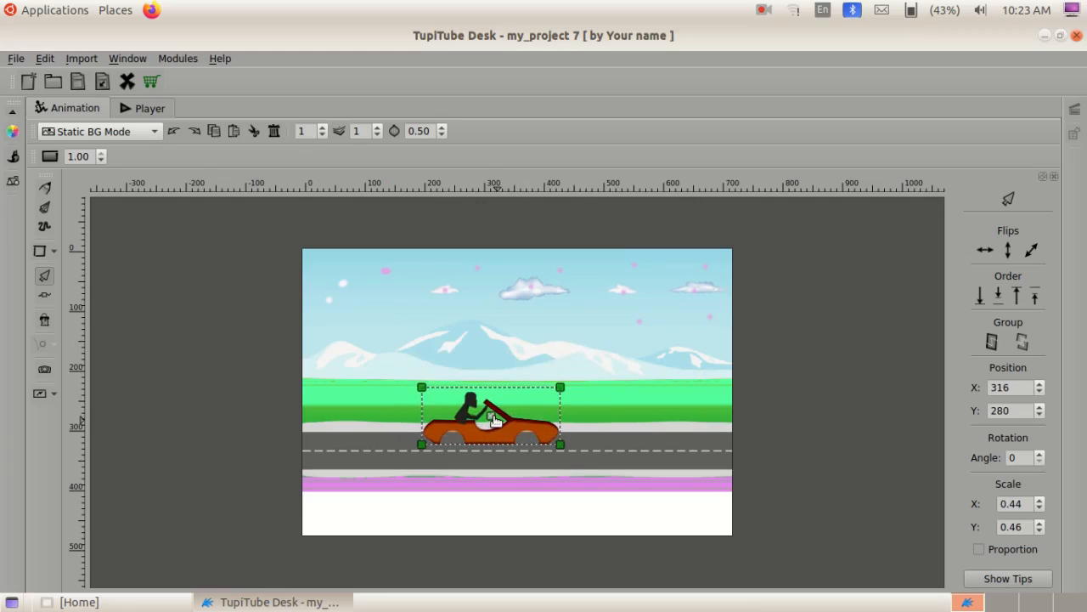
drag(493, 414, 490, 412)
click(631, 353)
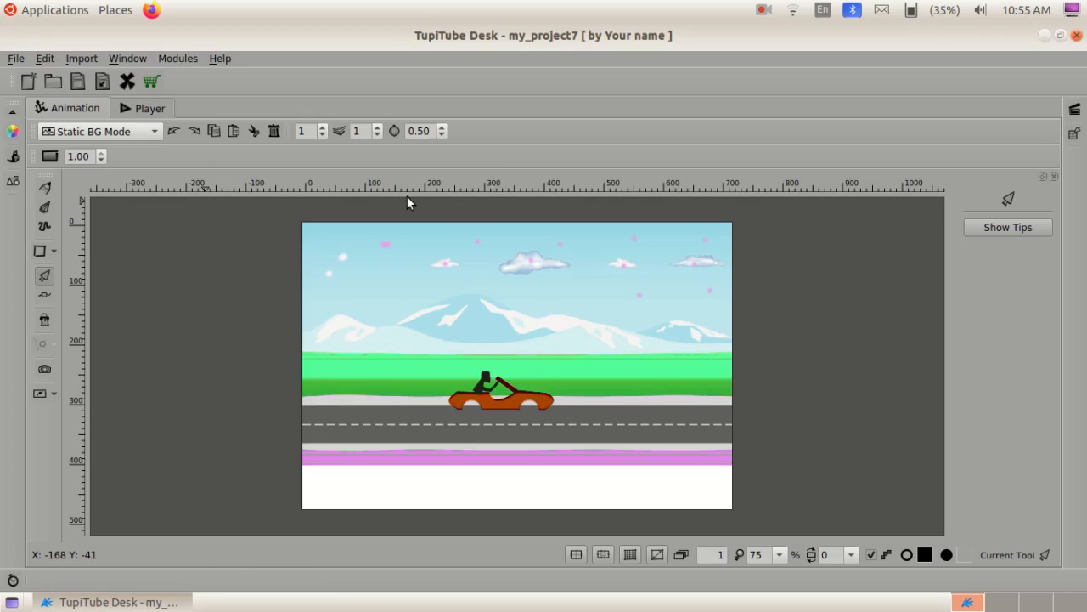
Step: Import tyre.png in Frames Mode and fit it under the car's rear wheel arch, scaled to about 0.71 by 0.65
click(152, 132)
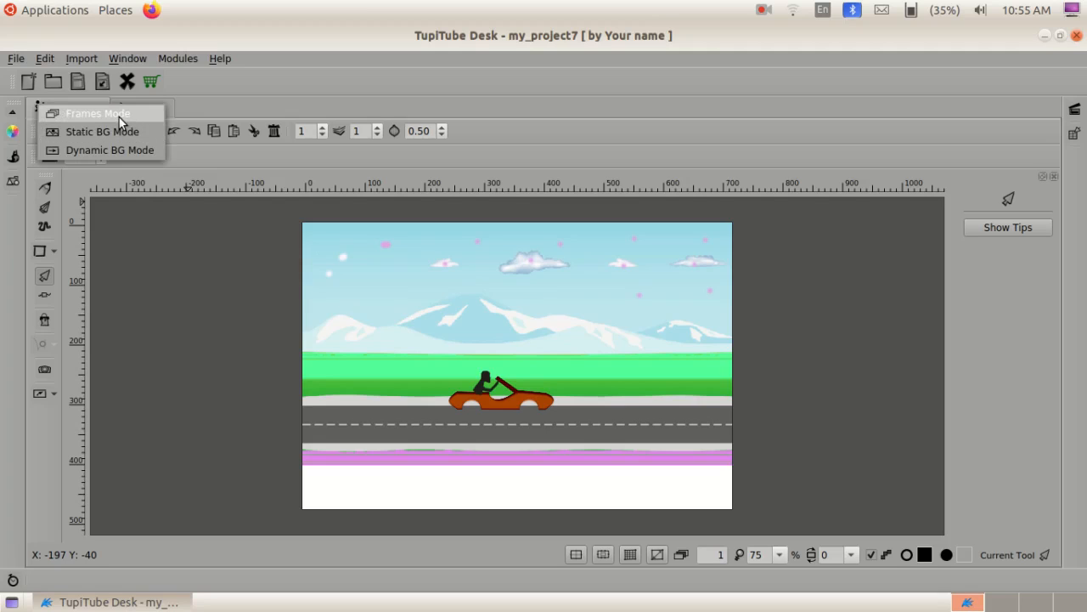
click(119, 118)
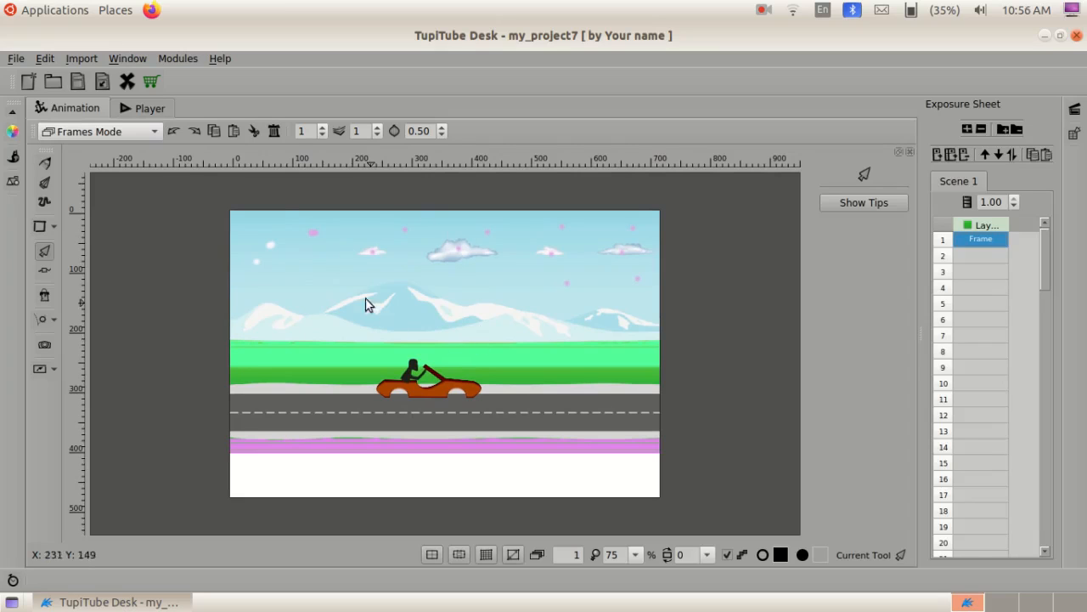
click(75, 56)
click(99, 76)
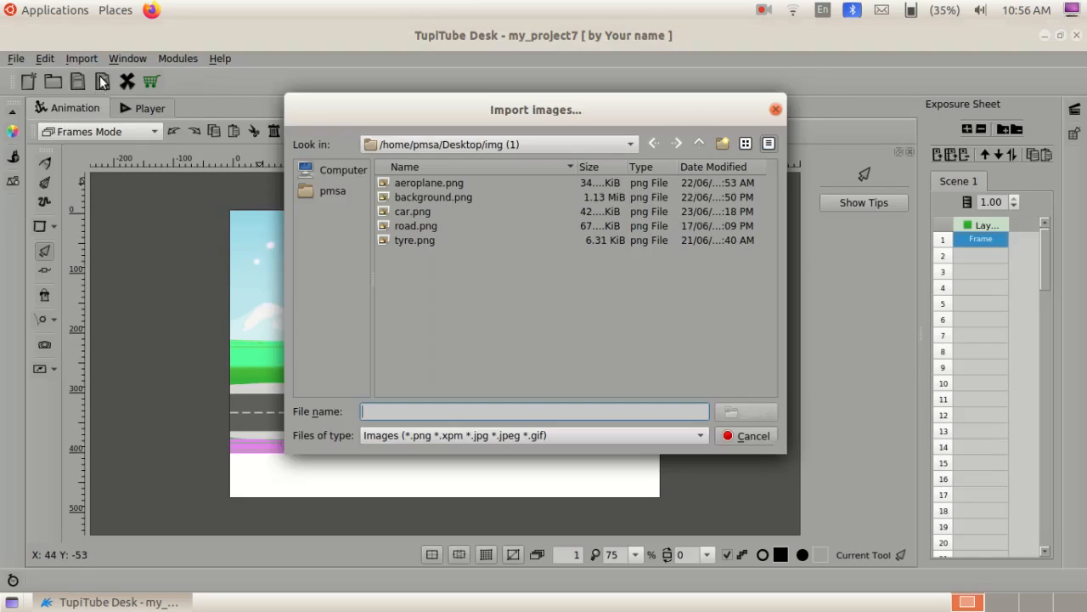
click(423, 240)
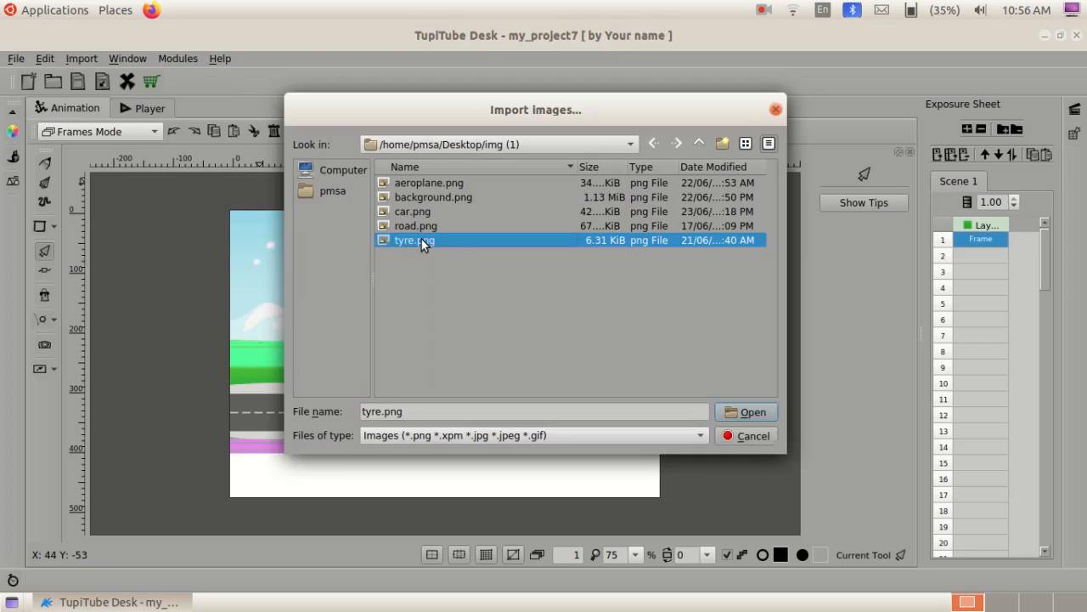
click(750, 412)
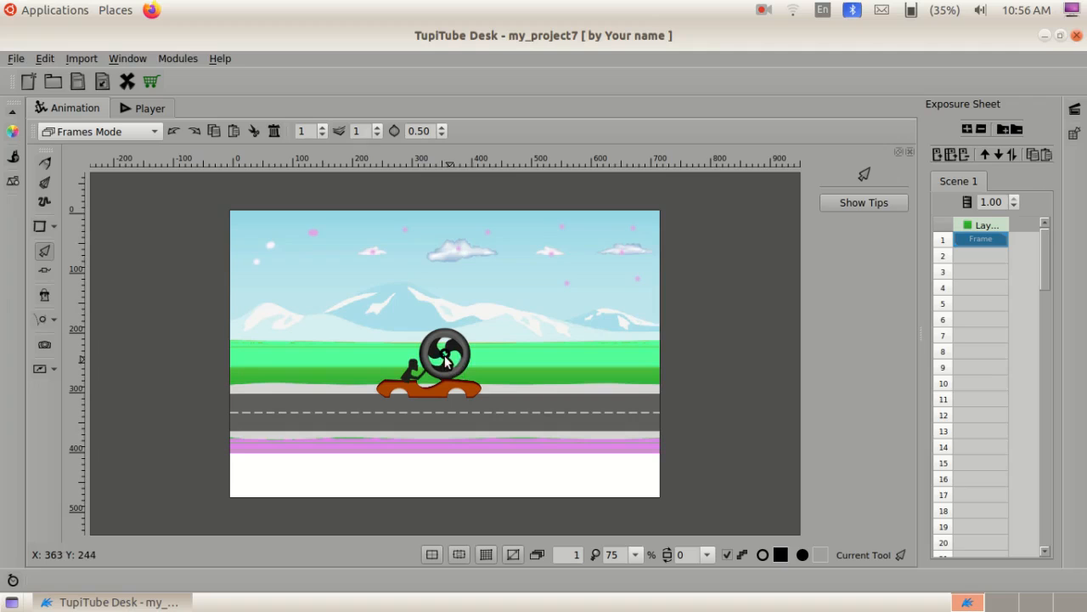
drag(444, 358, 403, 422)
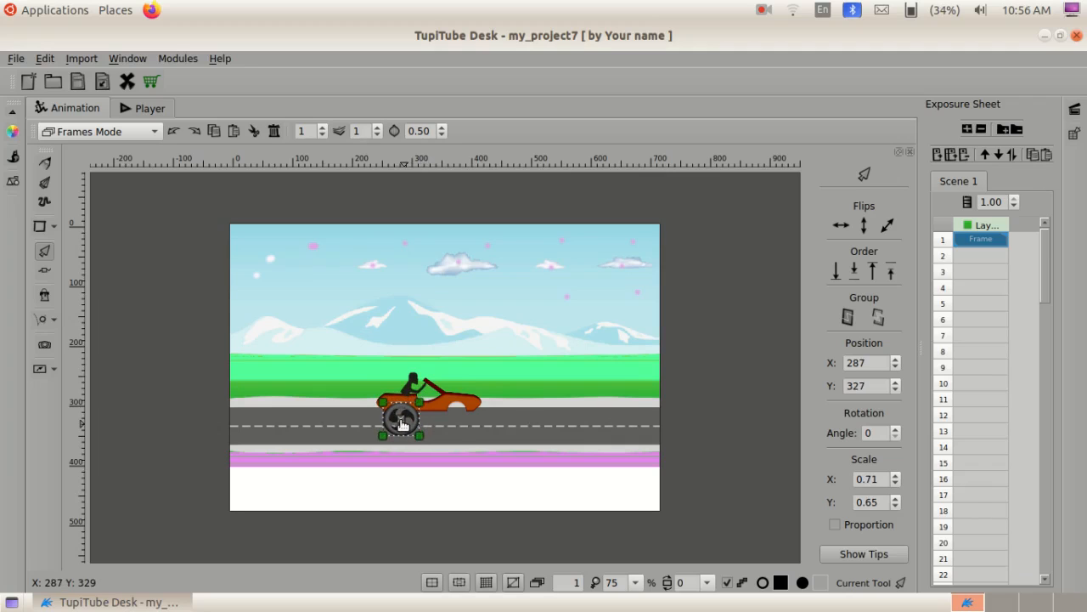
click(452, 424)
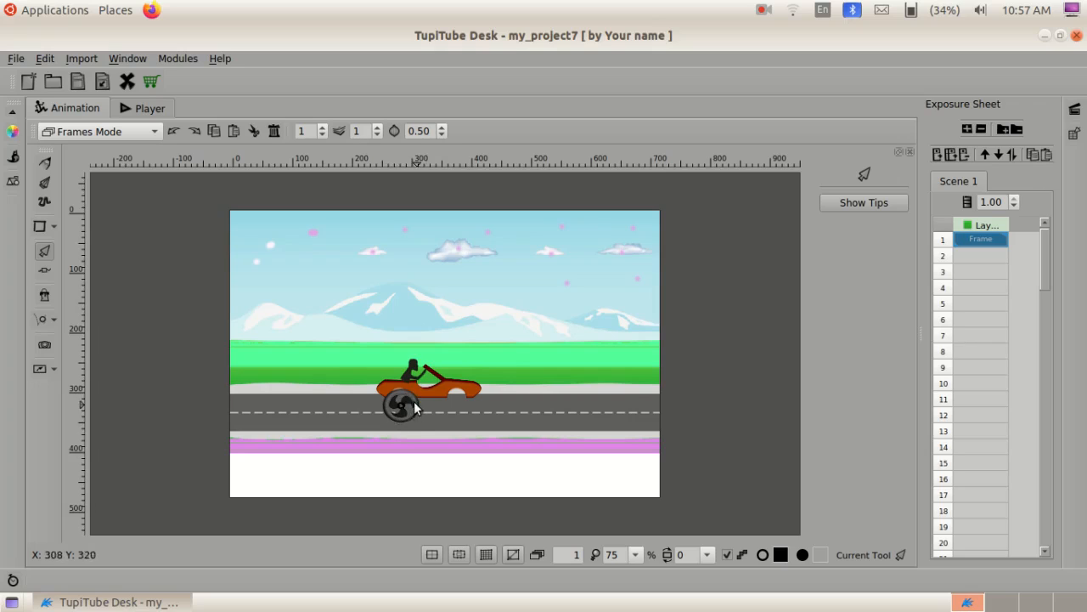
Step: Create and save a continuous clockwise Rotation Tween for the rear tyre, ending at frame 30 with a speed of 20 degrees per frame
click(52, 321)
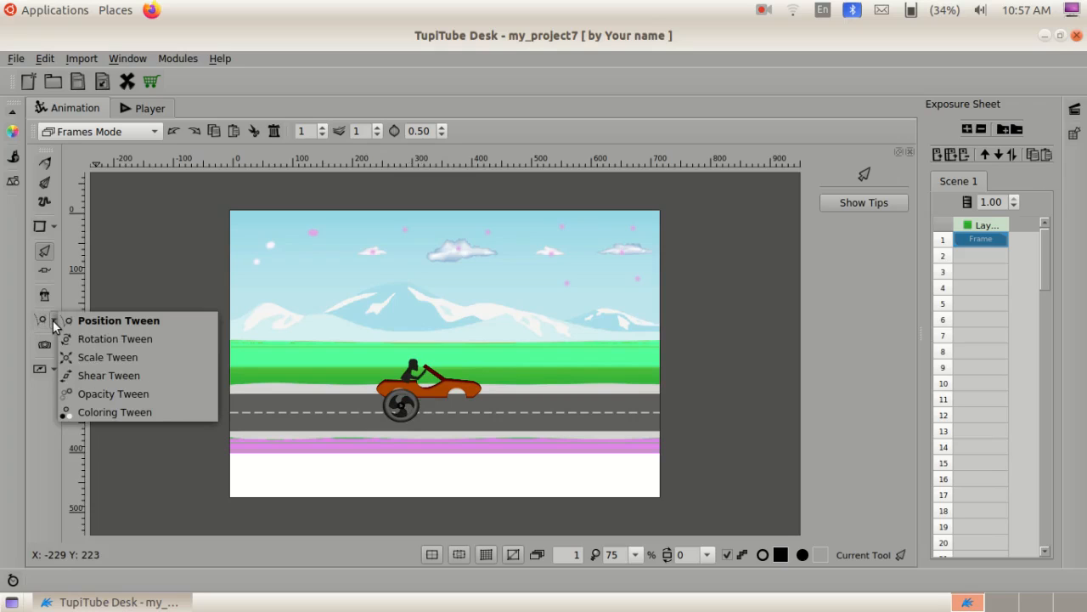
click(119, 338)
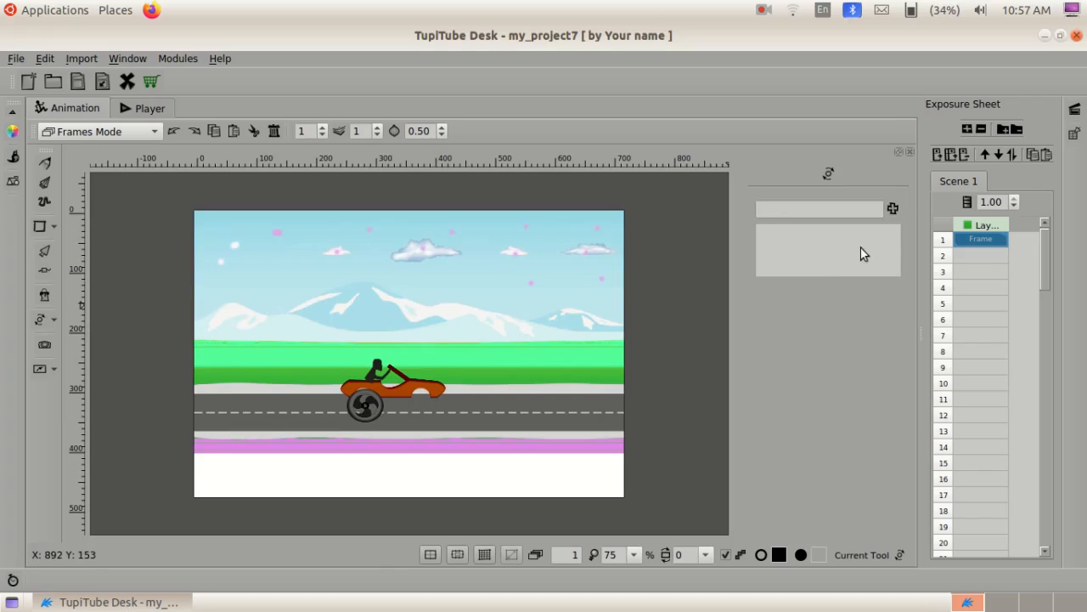
click(892, 209)
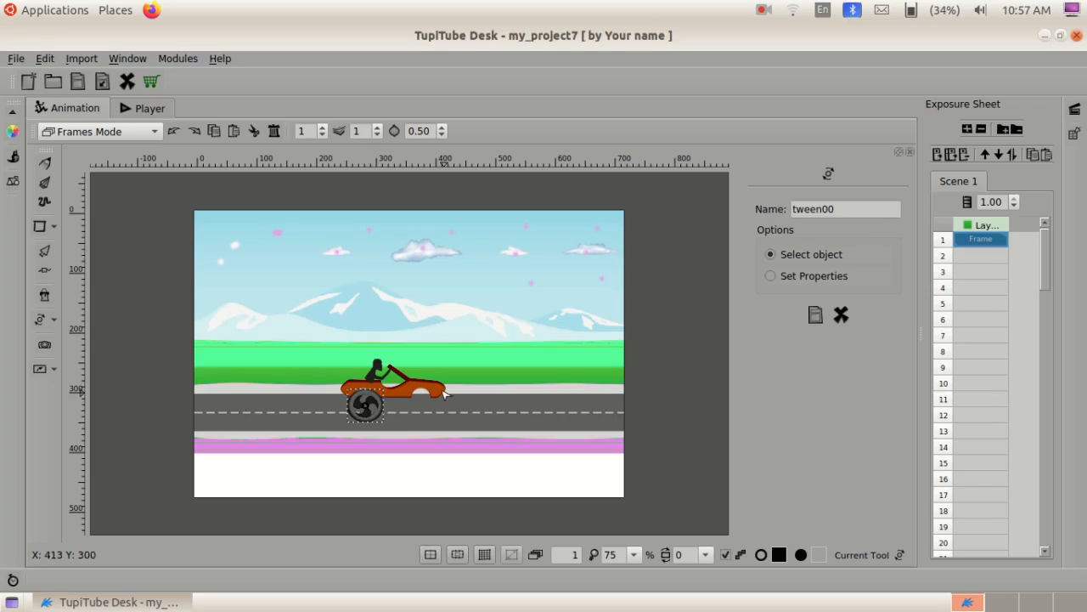
click(771, 276)
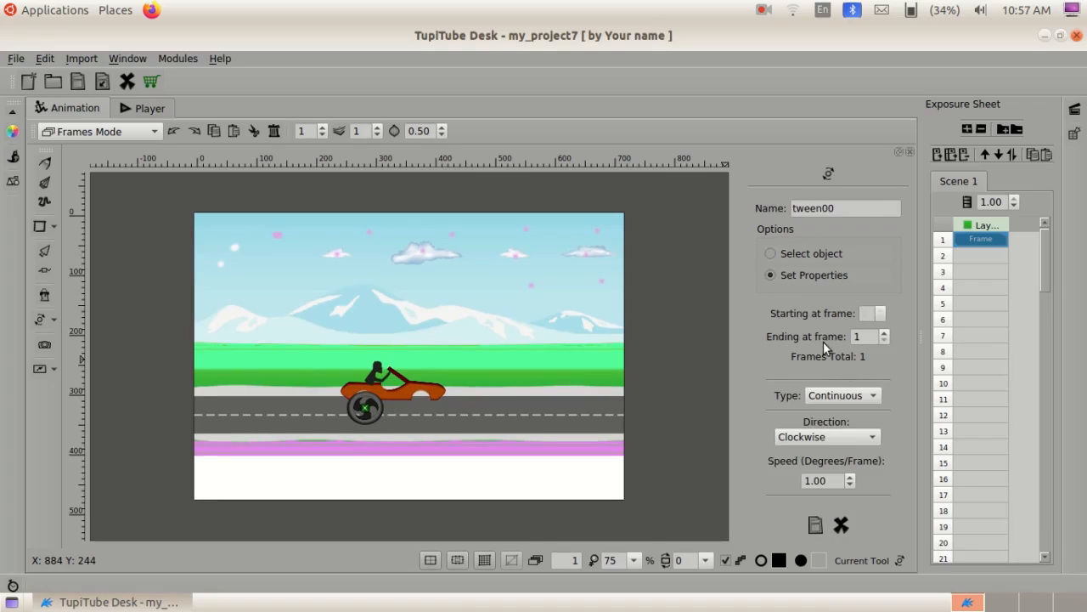
double_click(869, 340)
drag(811, 483, 798, 483)
text(20)
click(817, 525)
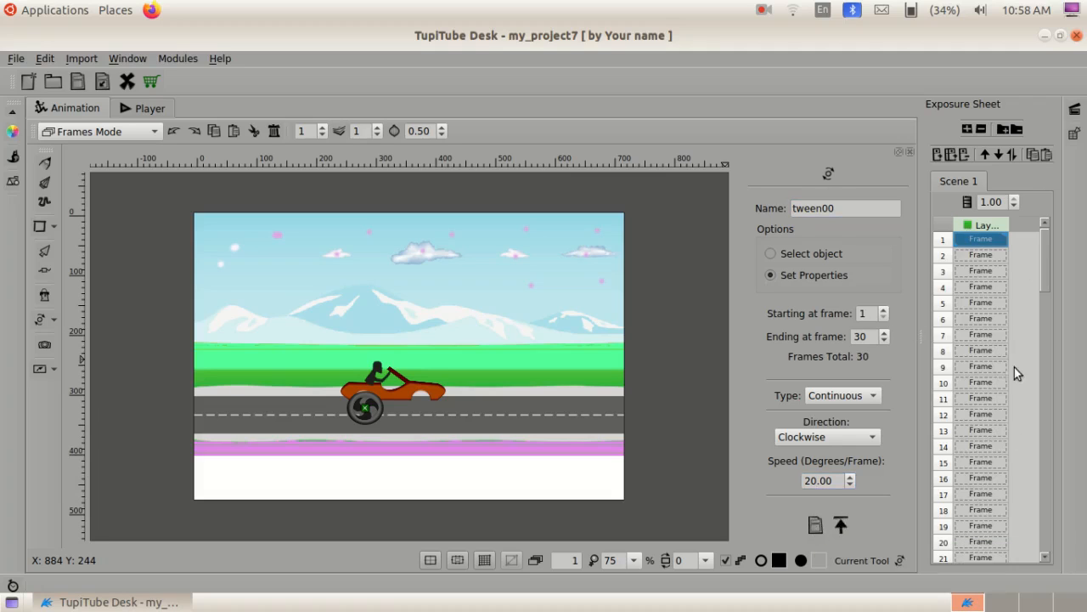
Step: Check the tween's frames in the exposure sheet and play the scene preview to review the tyre's rotation
drag(1045, 271, 1050, 332)
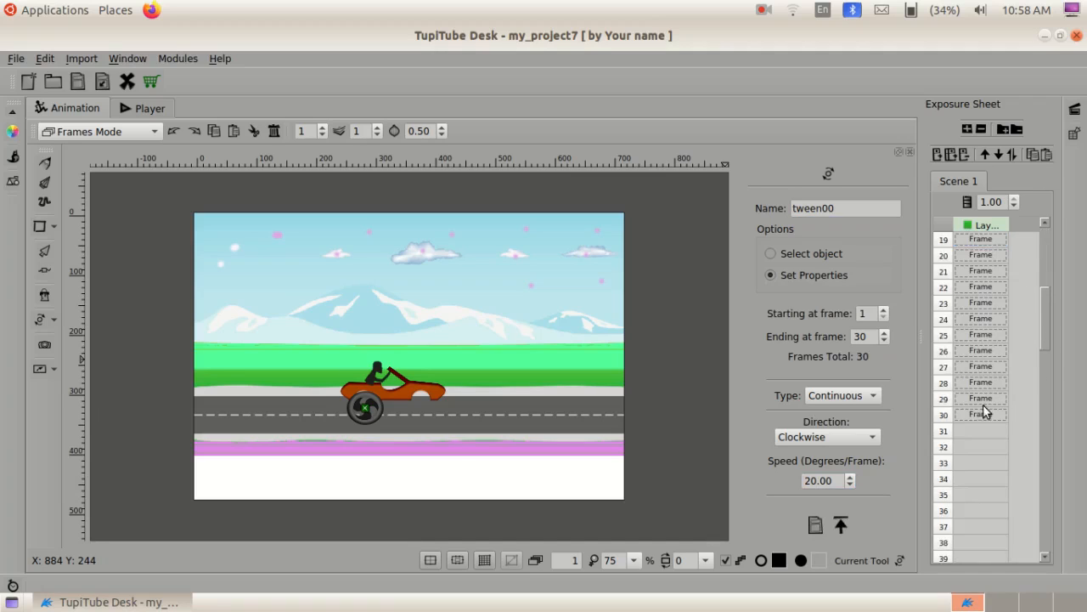
scroll(1041, 334, up, 6)
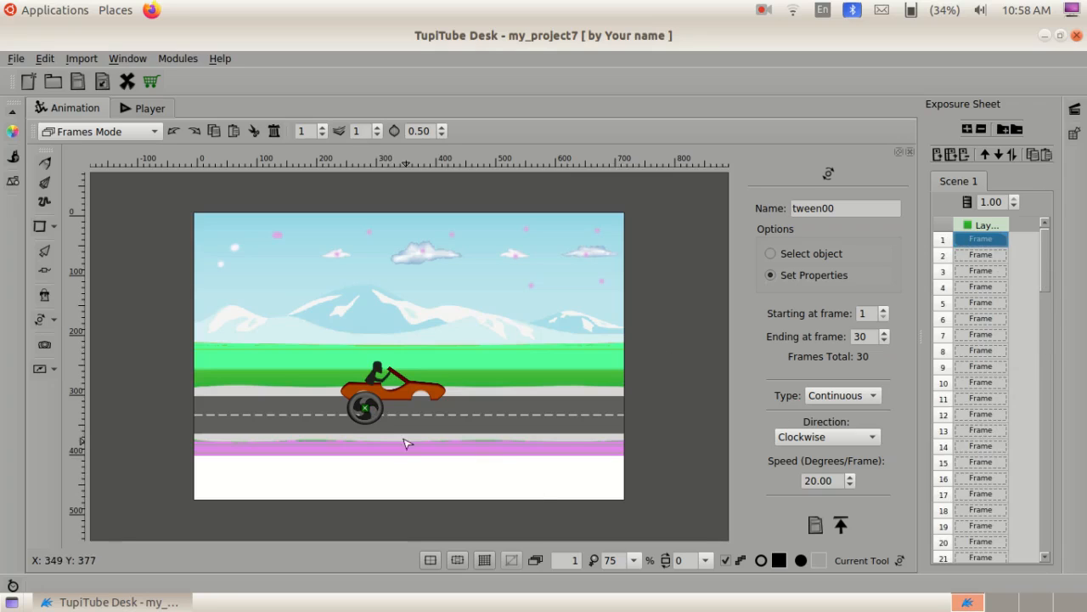
click(145, 110)
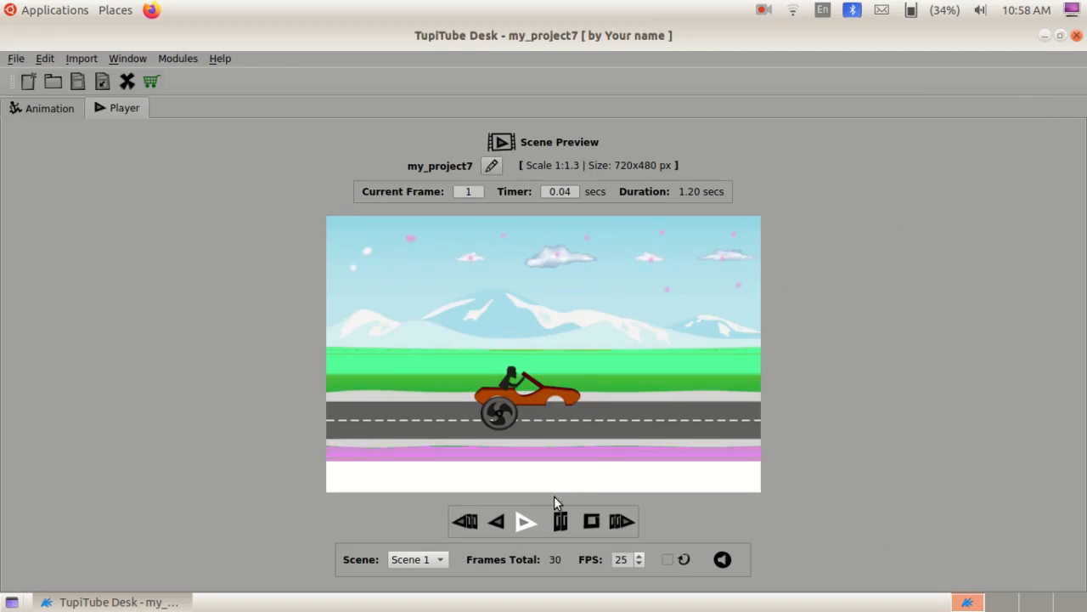
click(526, 527)
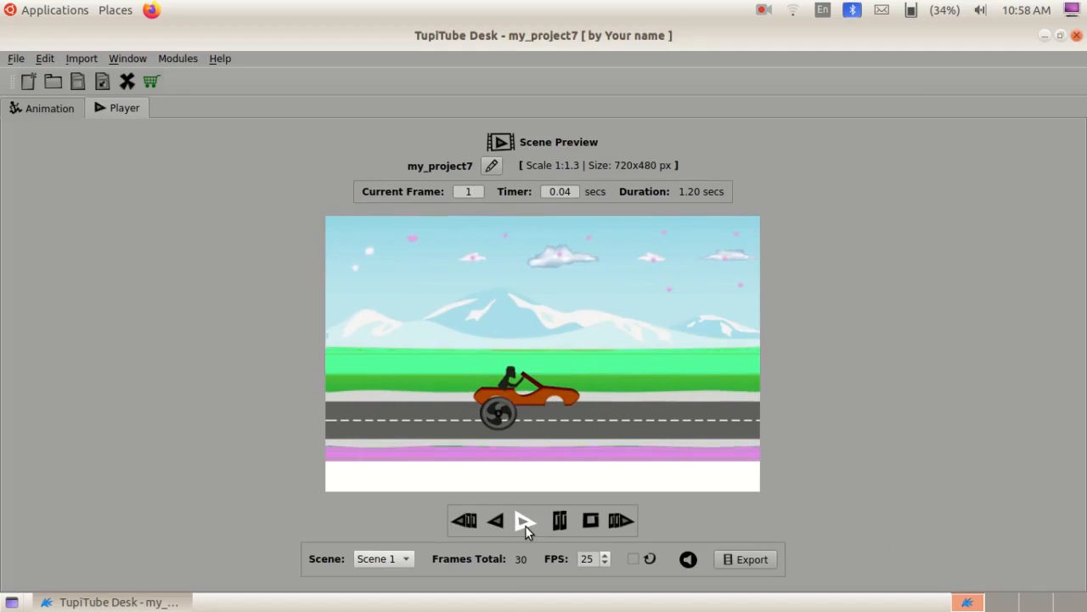
click(526, 528)
click(525, 526)
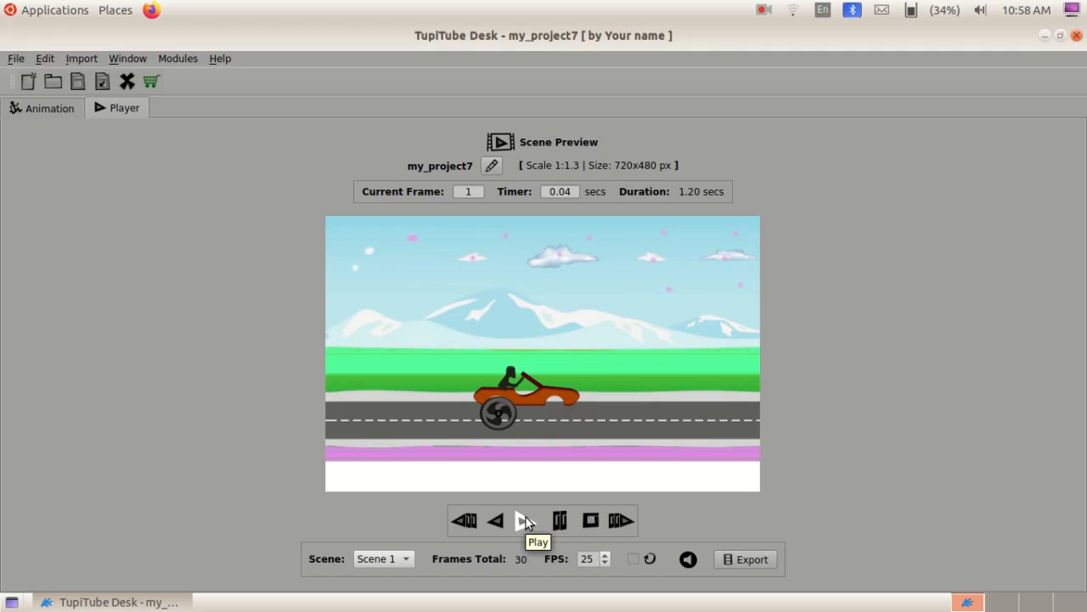
Step: Return to the animation workspace and import tyre.png again as a bitmap for the front wheel
click(49, 109)
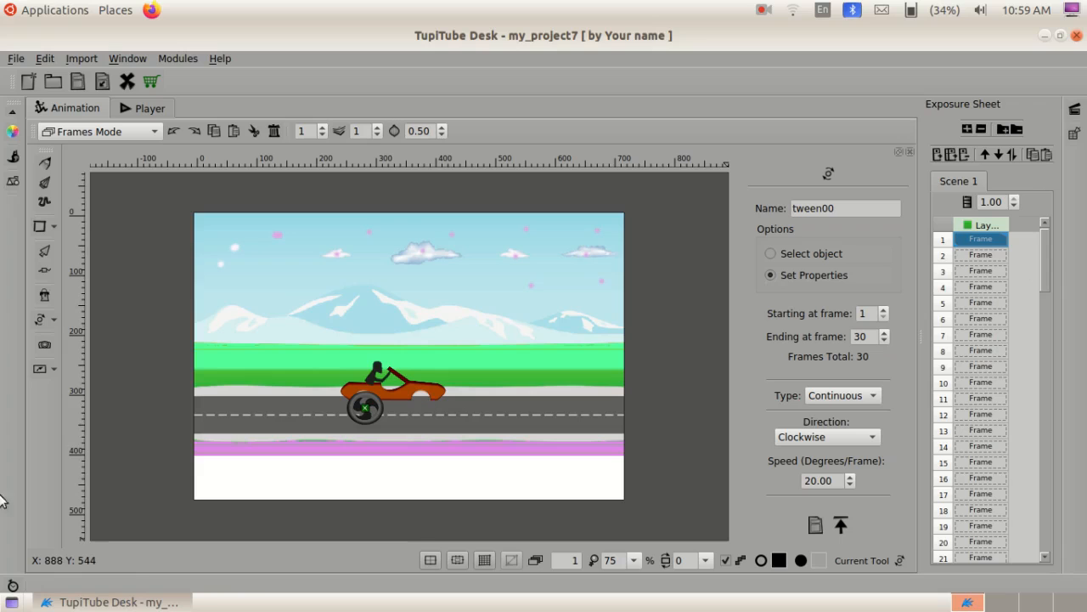
click(82, 57)
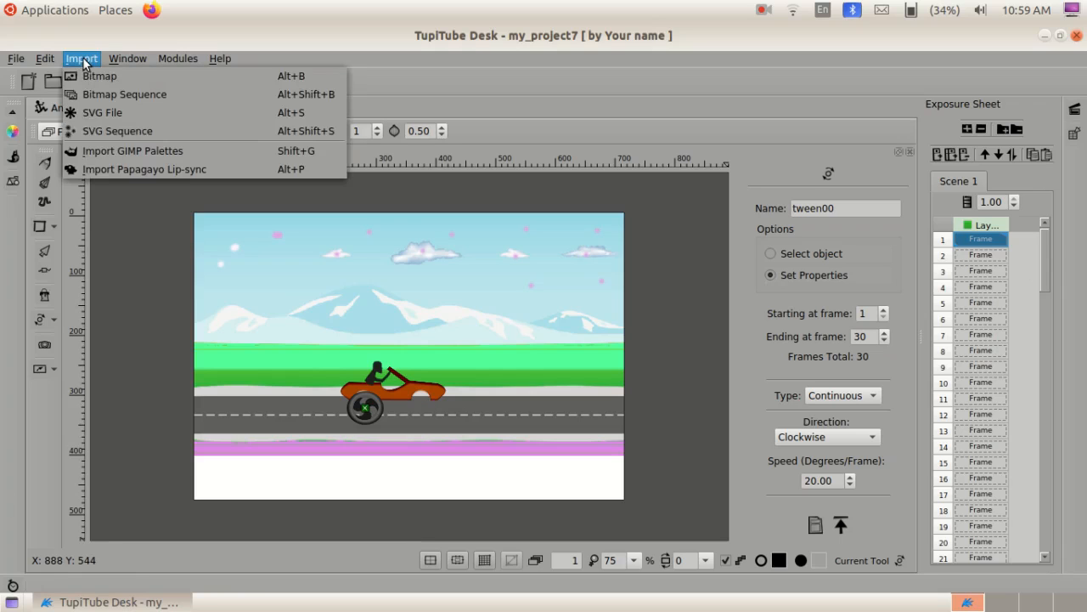
click(93, 75)
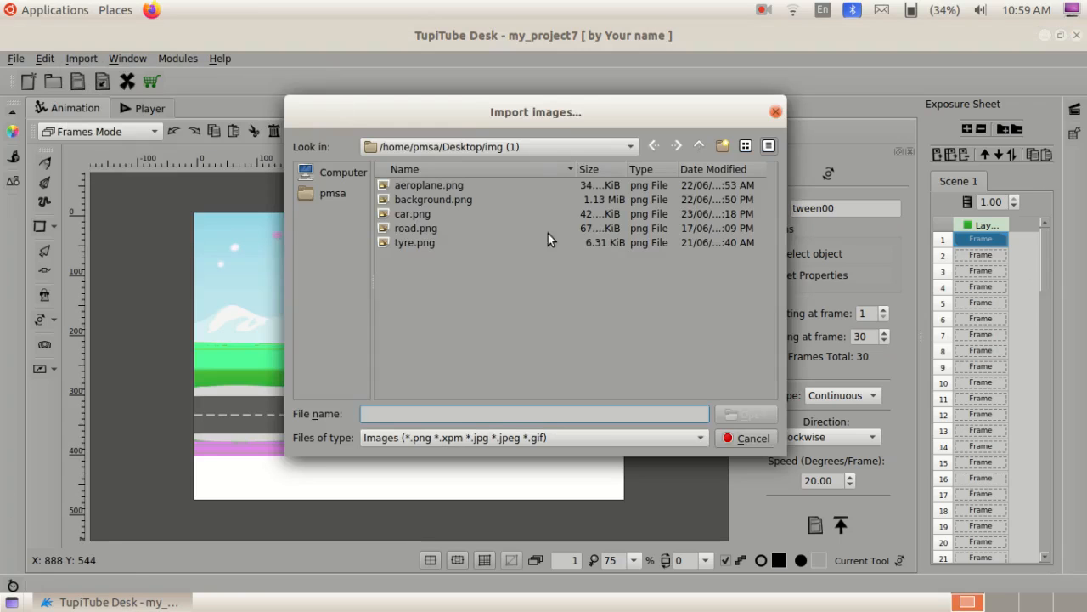
click(412, 242)
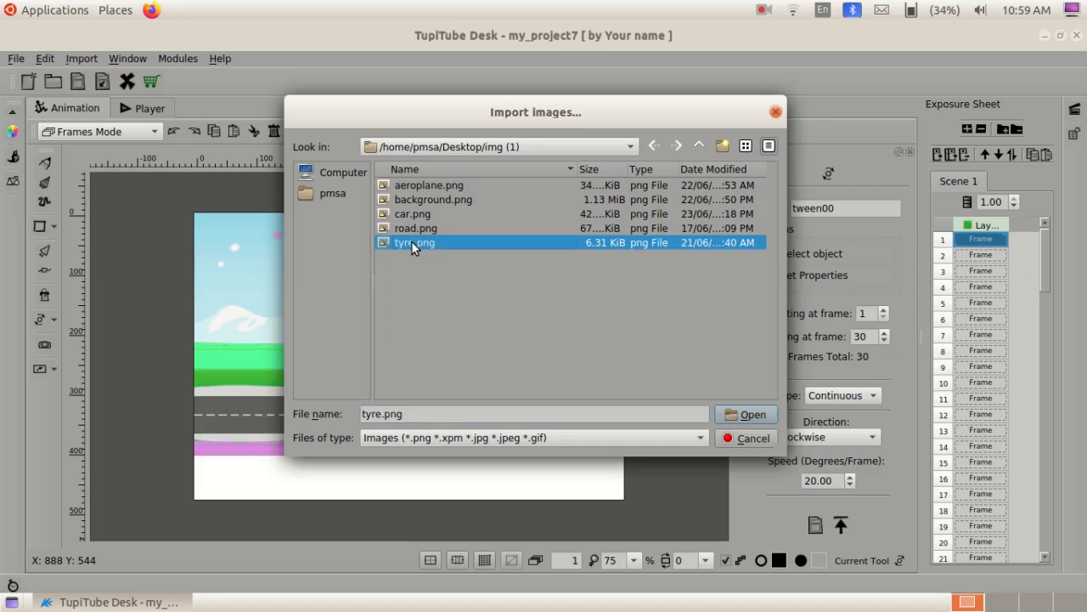
click(765, 417)
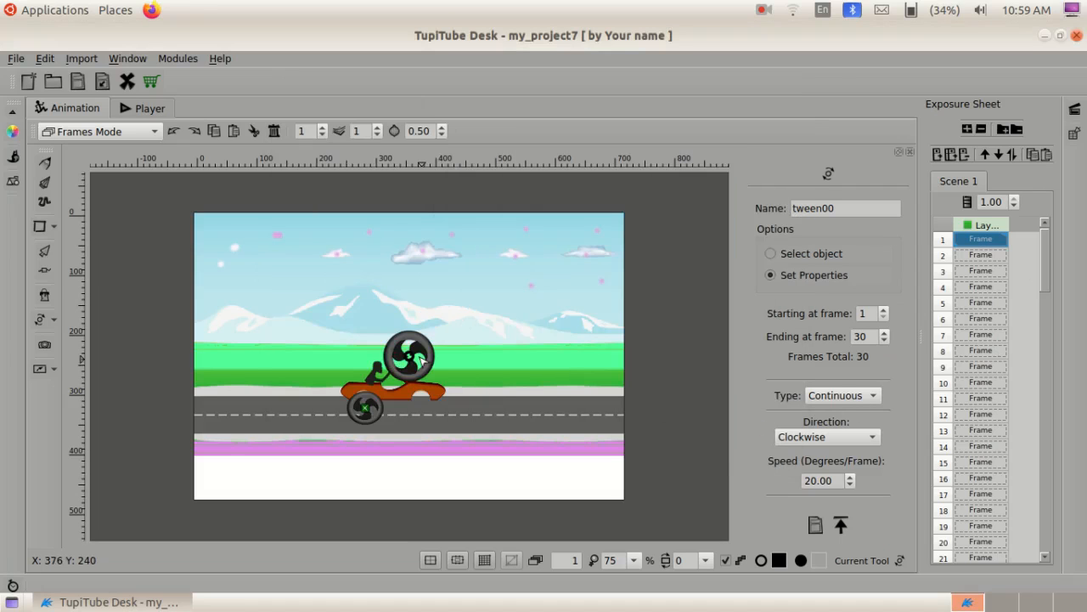
Step: Shrink the second tyre to match the rear one and place it under the car's front wheel arch
key(o)
click(450, 366)
drag(449, 366, 485, 435)
click(566, 375)
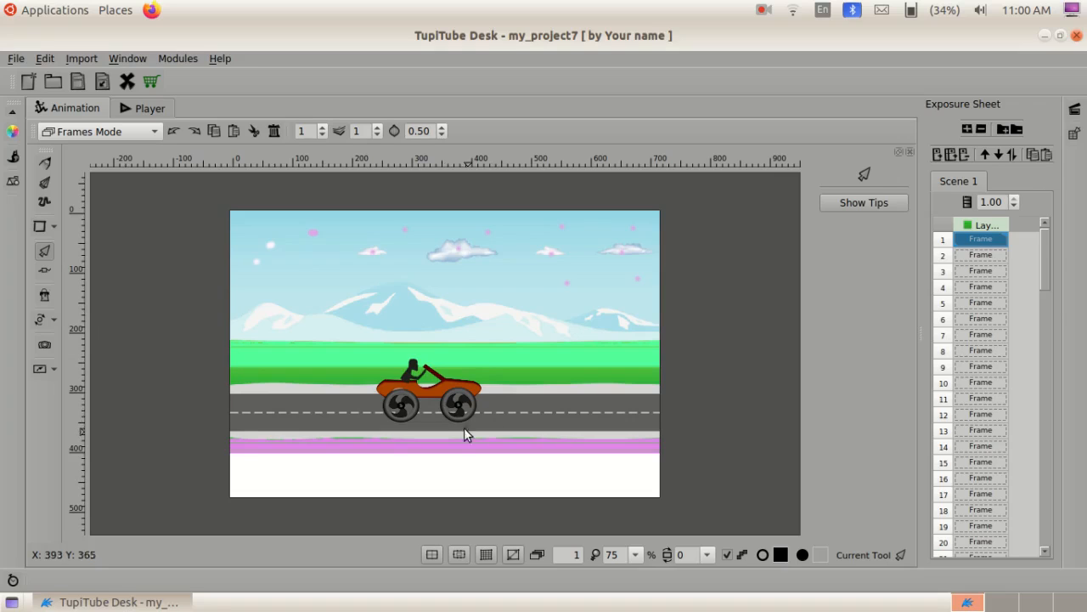
Step: Create and save a continuous clockwise Rotation Tween for the front tyre over frames 1 to 30, with a speed of 20 degrees per frame
click(53, 320)
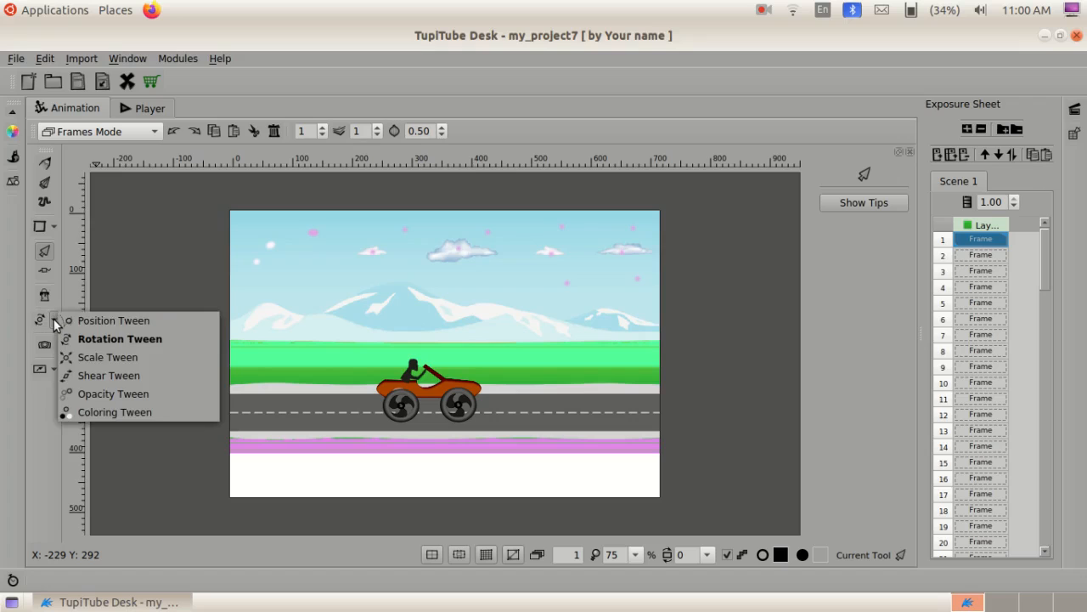
click(100, 339)
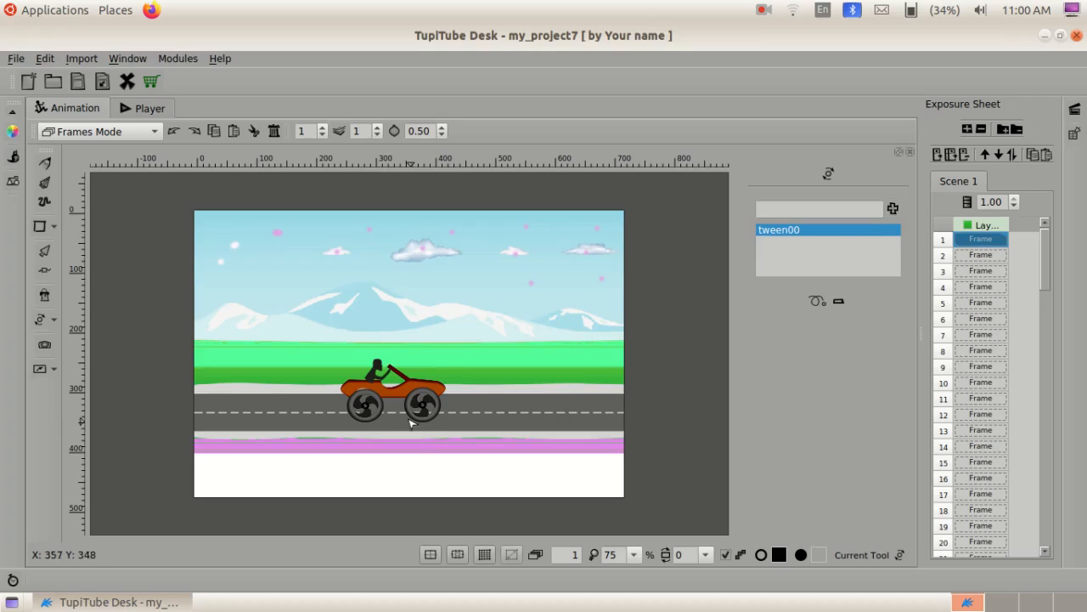
click(892, 208)
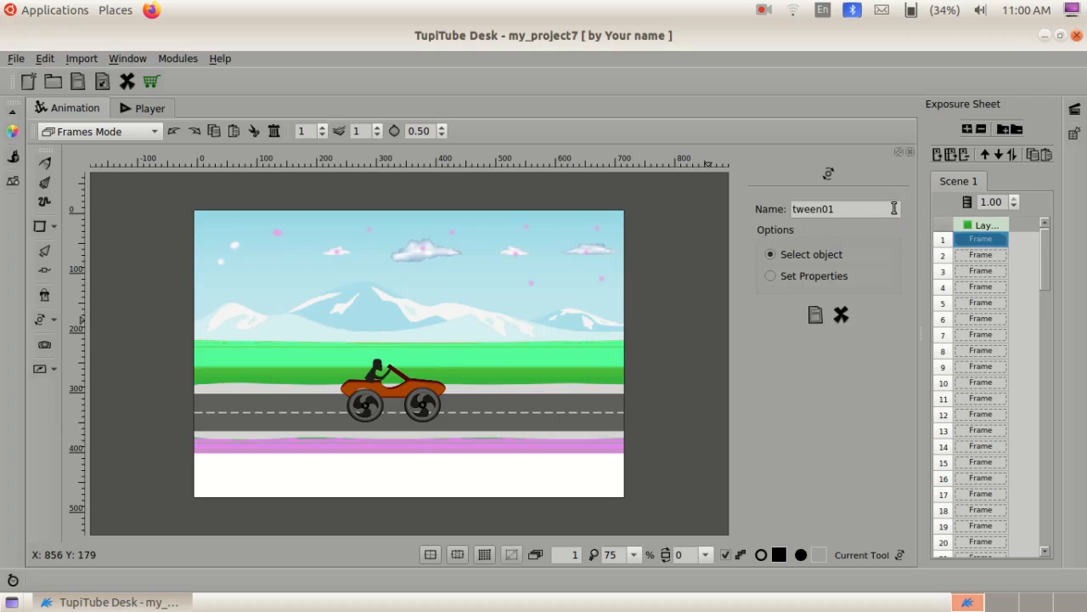
click(429, 407)
click(770, 276)
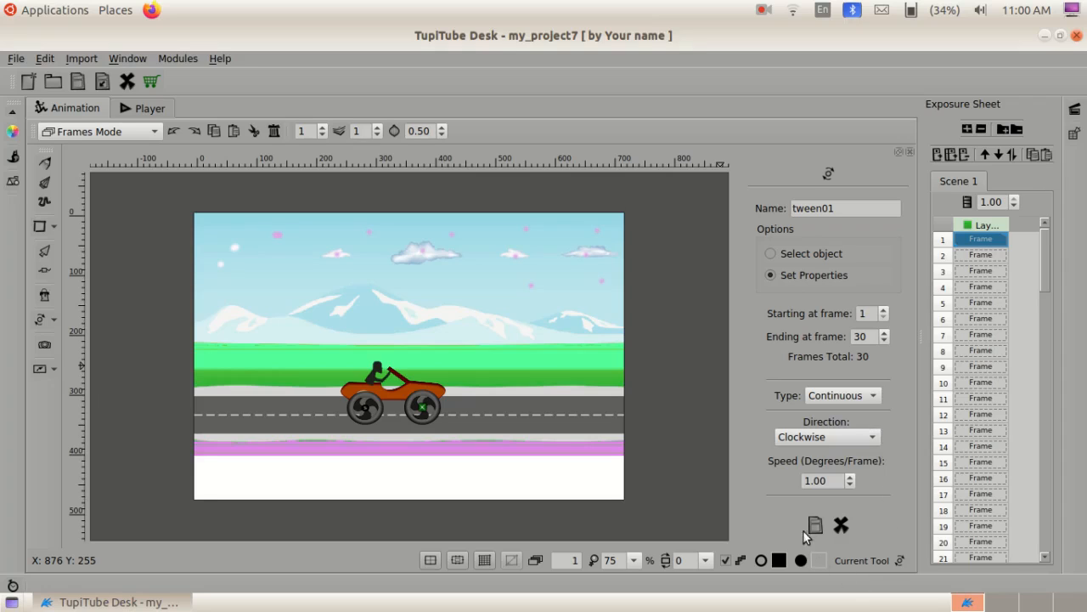
drag(813, 481, 796, 482)
text(20)
click(814, 525)
Step: Play the scene preview several times to review both tyres rotating
click(151, 113)
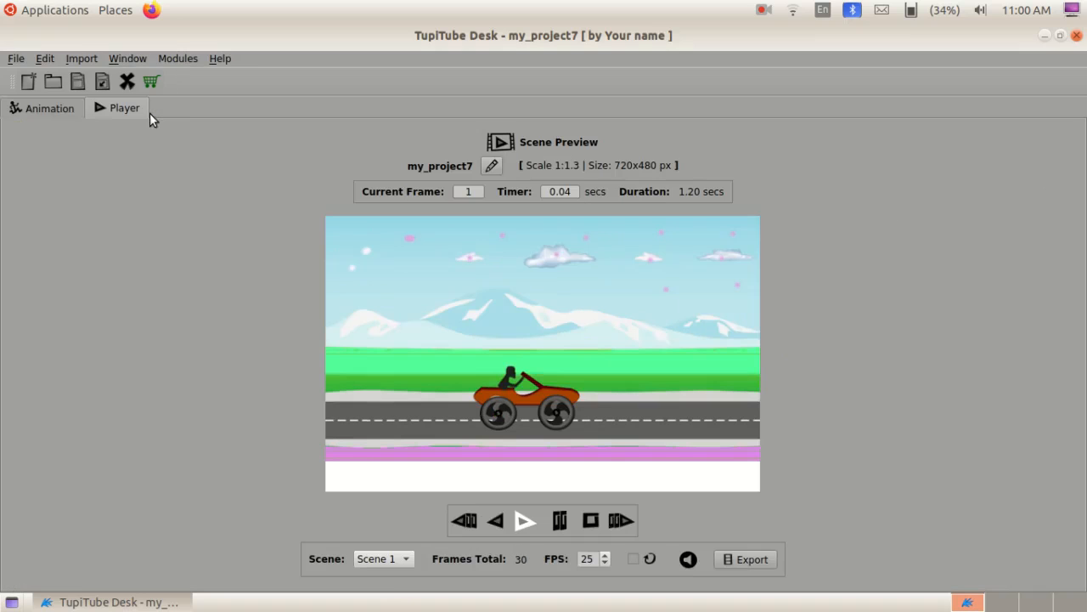
click(523, 522)
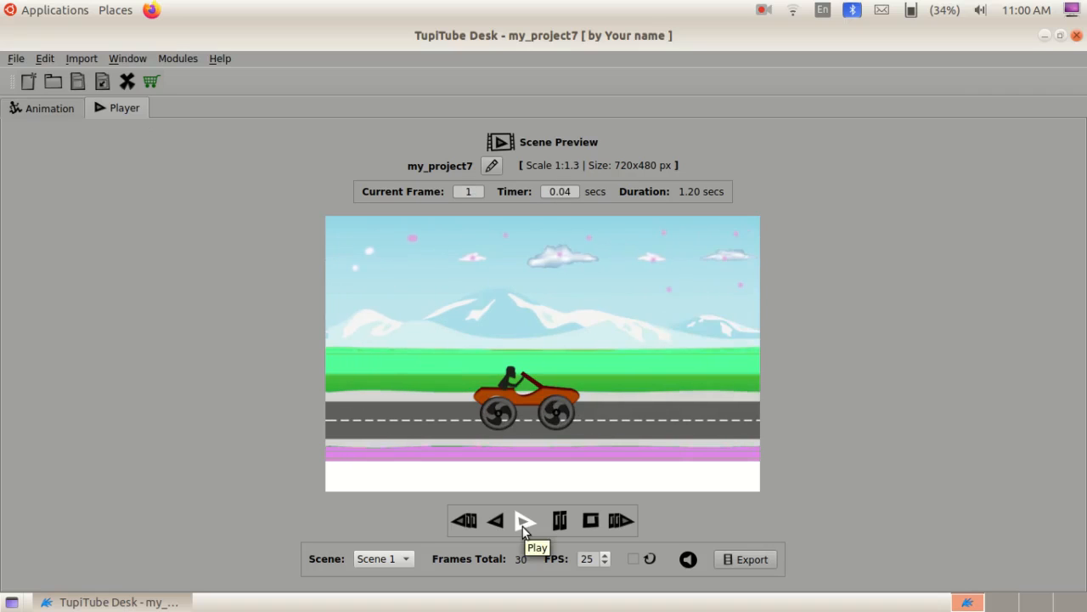
click(523, 524)
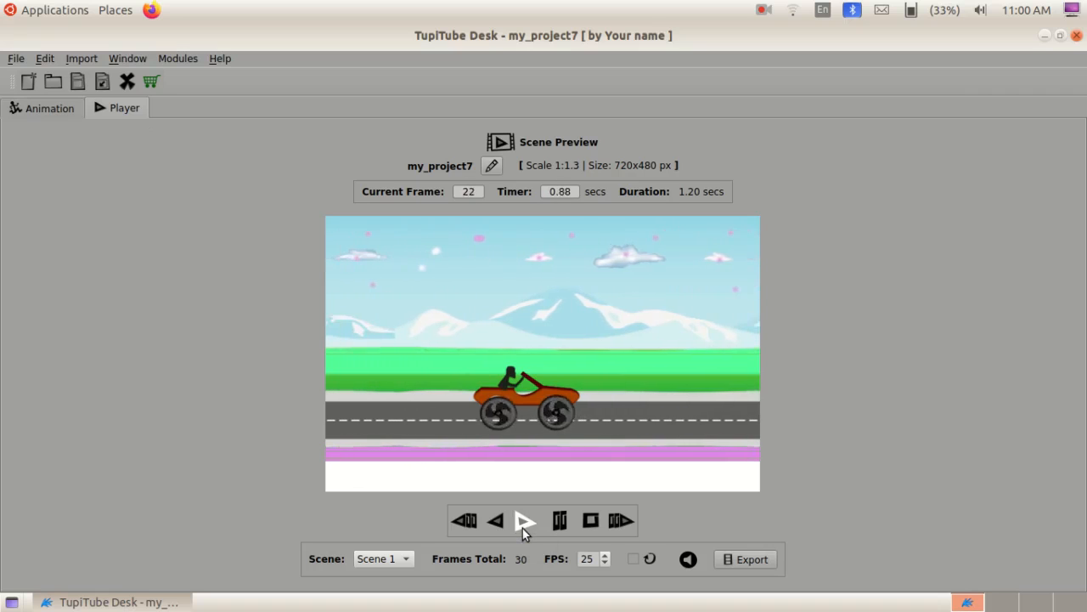
click(522, 523)
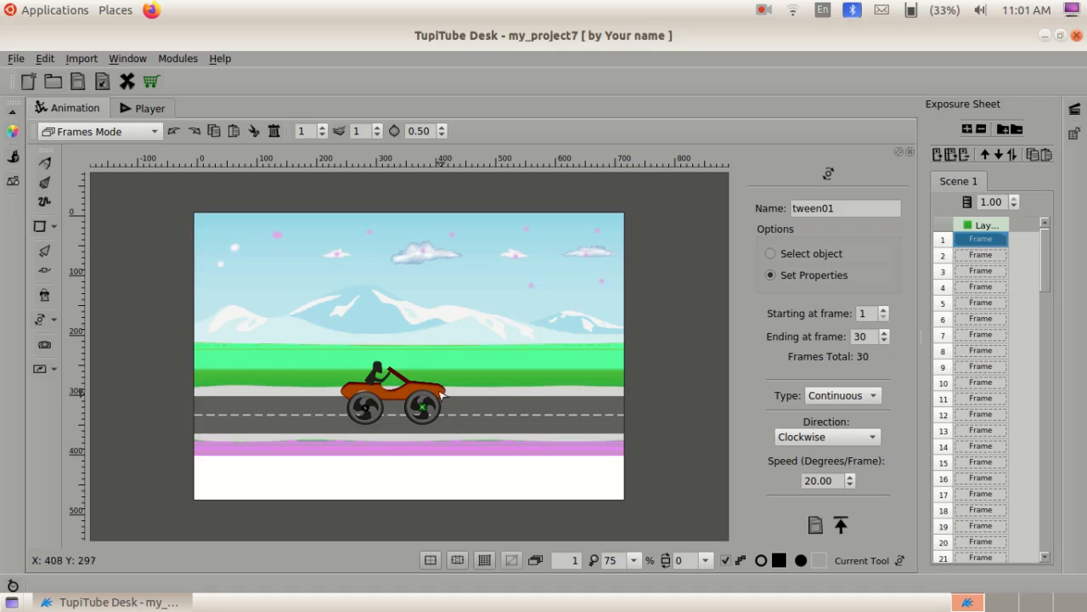
Step: Return to the animation workspace and import aeroplane.png as a bitmap, resized to fit the workspace
click(88, 60)
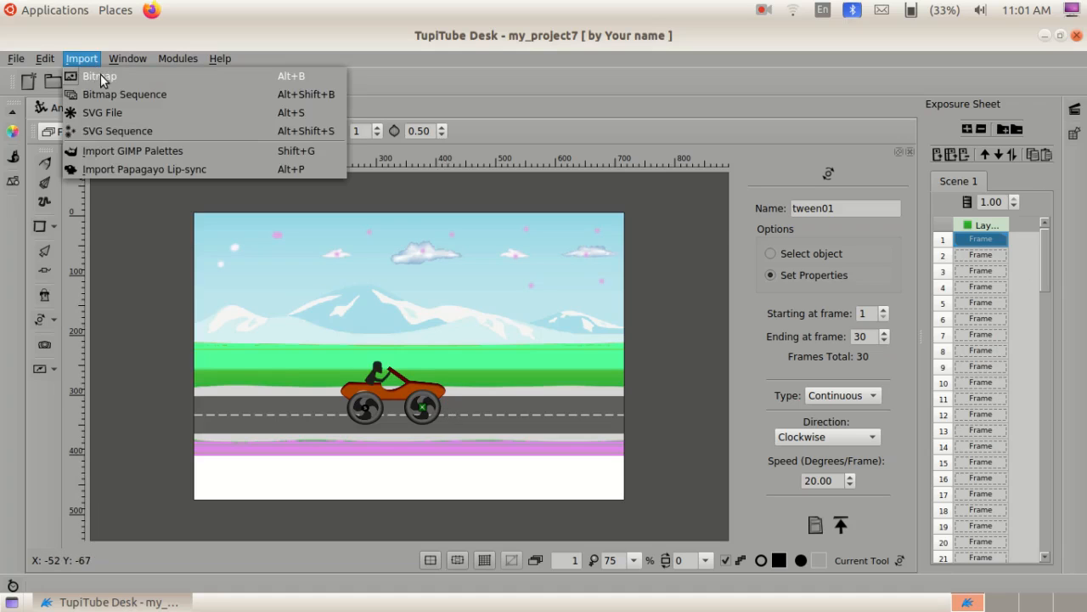
click(101, 76)
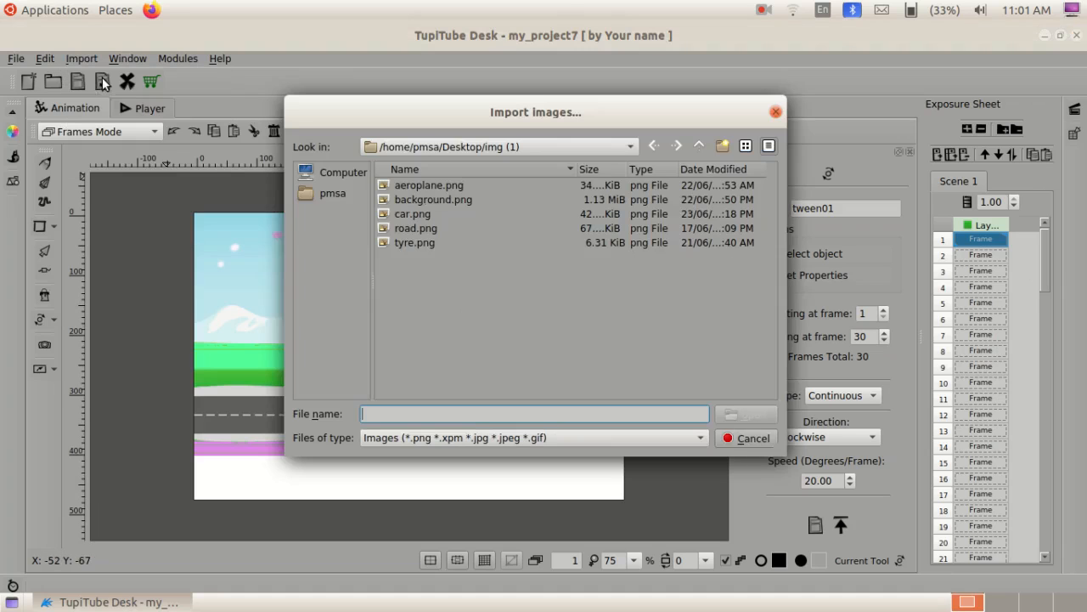
click(420, 184)
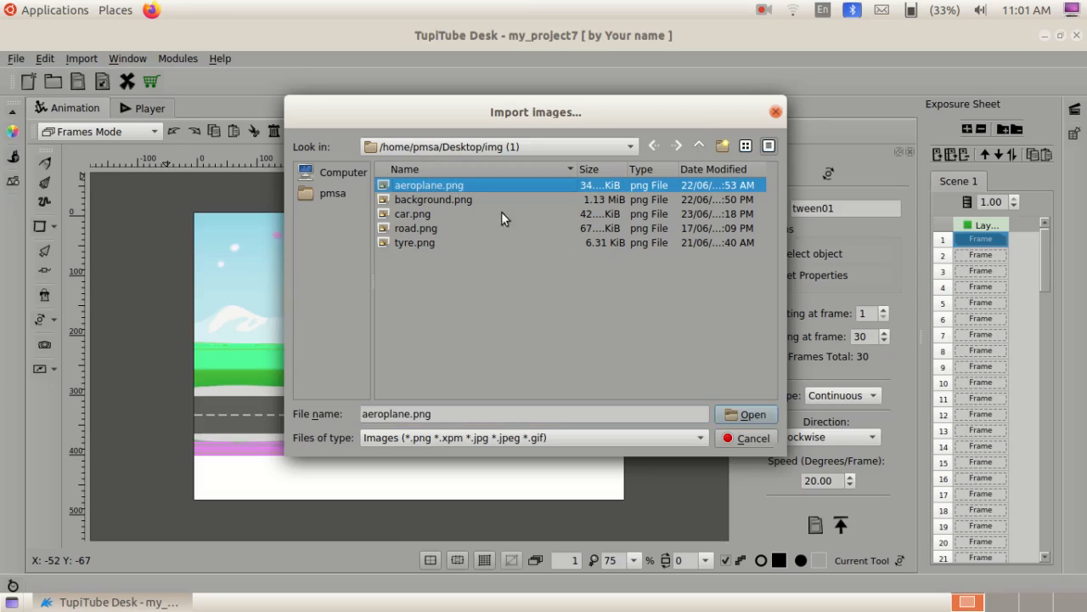
click(750, 413)
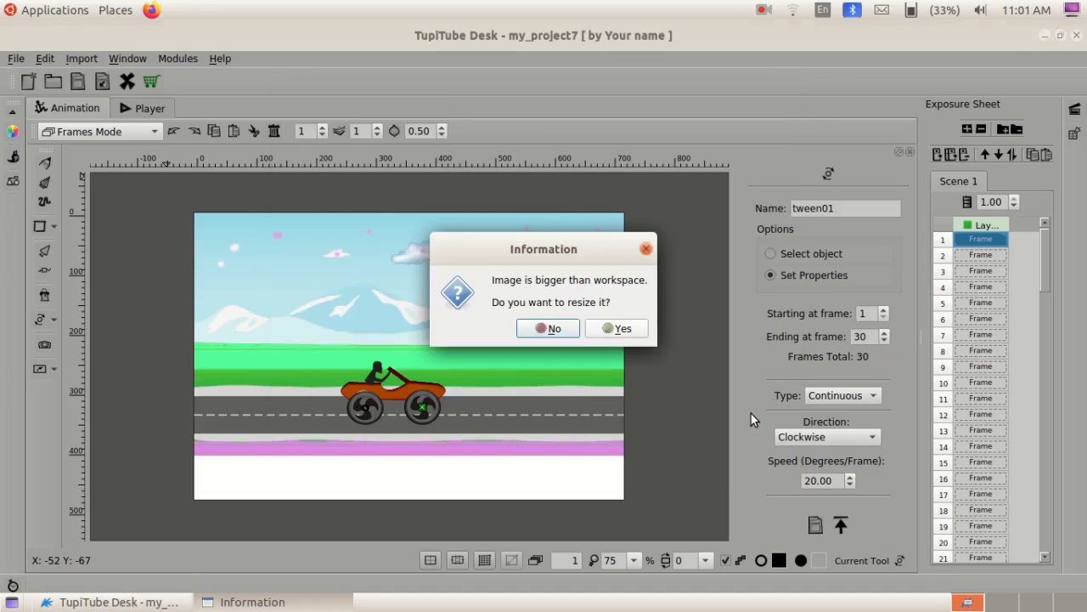
click(635, 333)
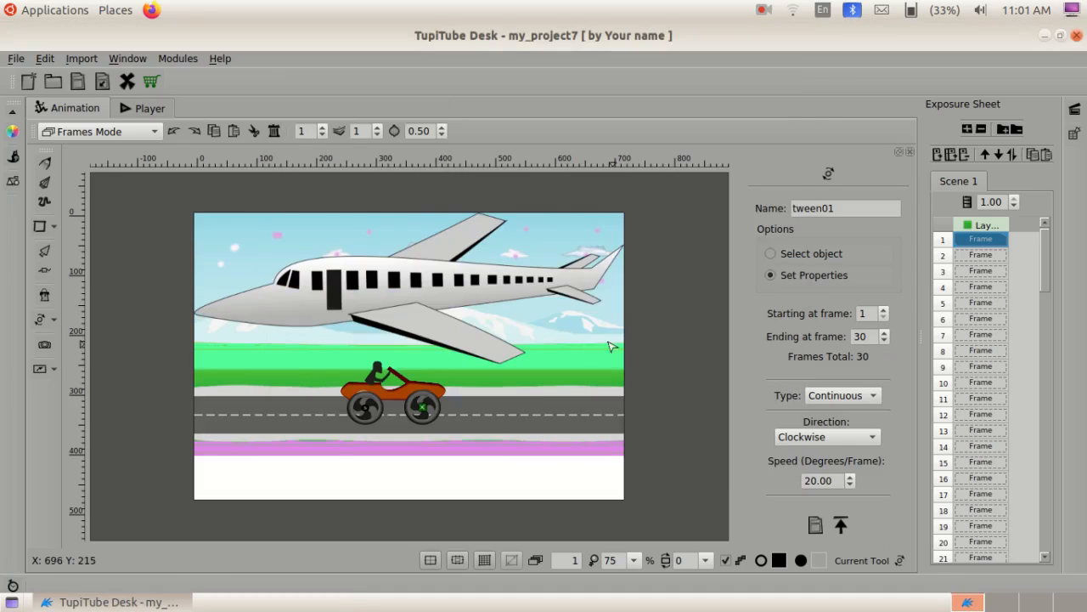
Step: Shrink the aeroplane to a scale of about 0.24 by 0.29 and place it in the upper-right sky at about X 632, Y 71
click(45, 252)
click(368, 307)
drag(235, 383, 405, 345)
drag(491, 247, 608, 267)
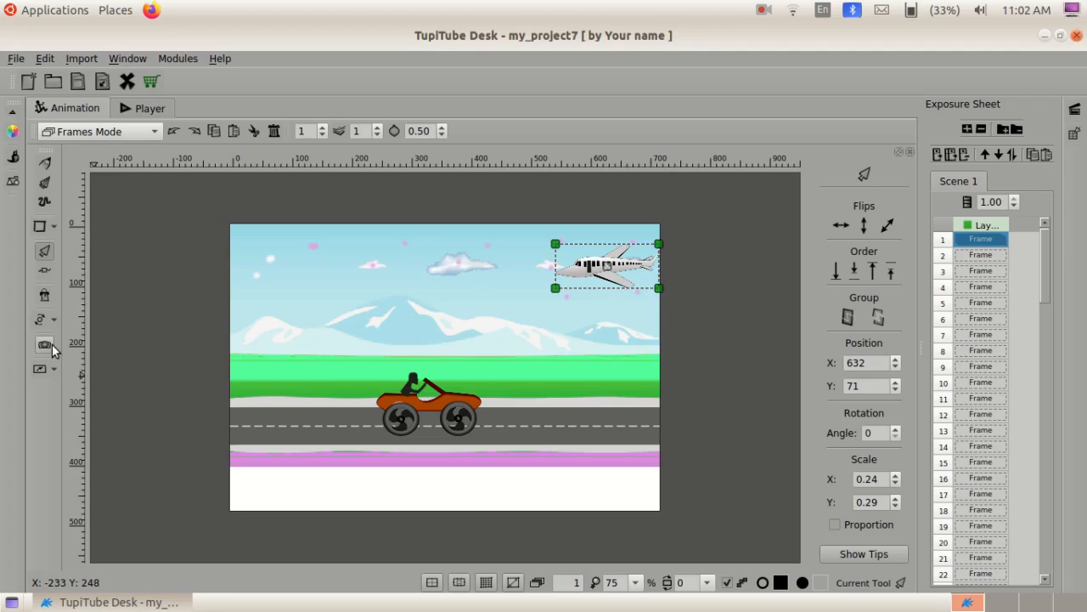
Step: Start a new Position Tween with the aeroplane as its object and switch to setting its path properties
click(54, 321)
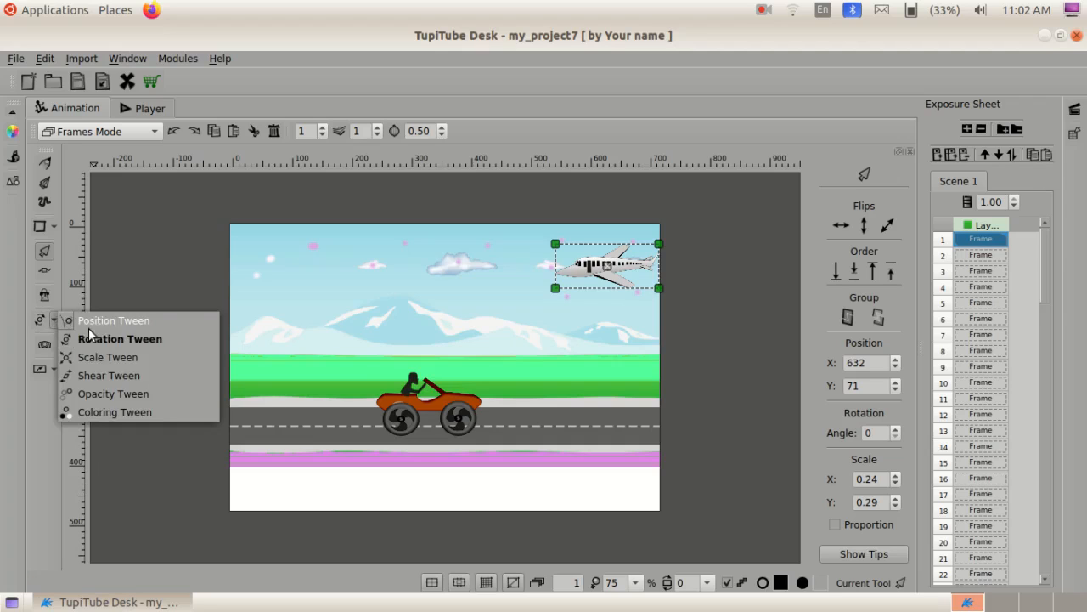
click(147, 321)
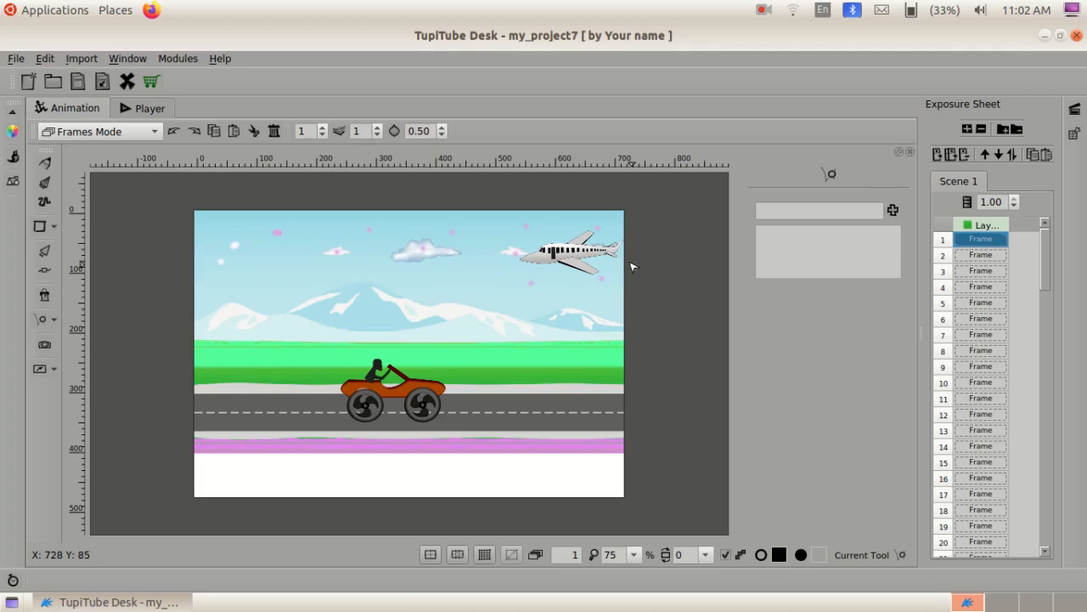
click(561, 259)
click(892, 210)
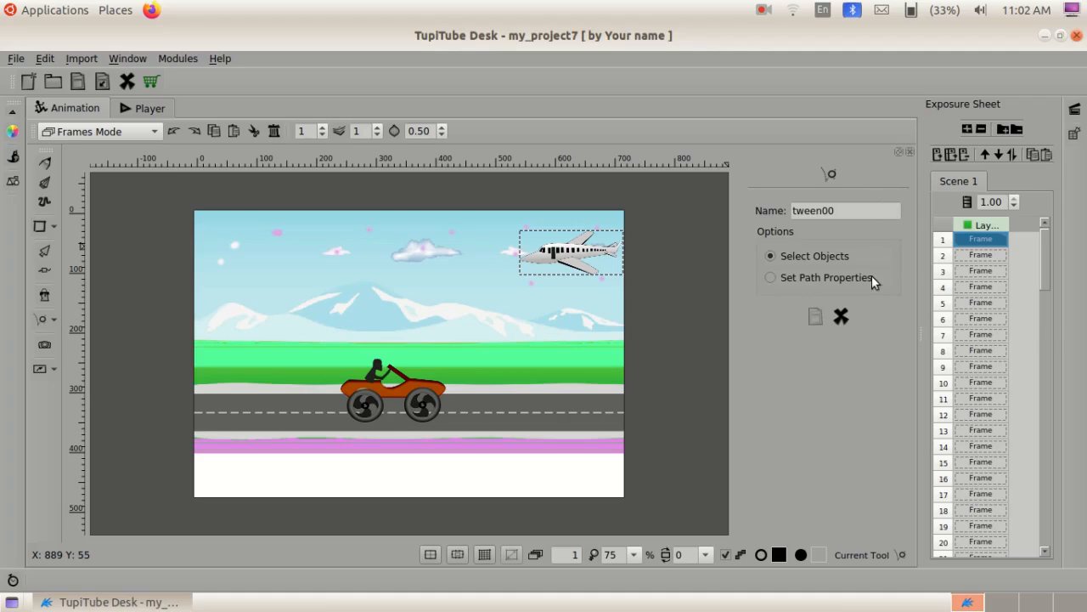
click(771, 278)
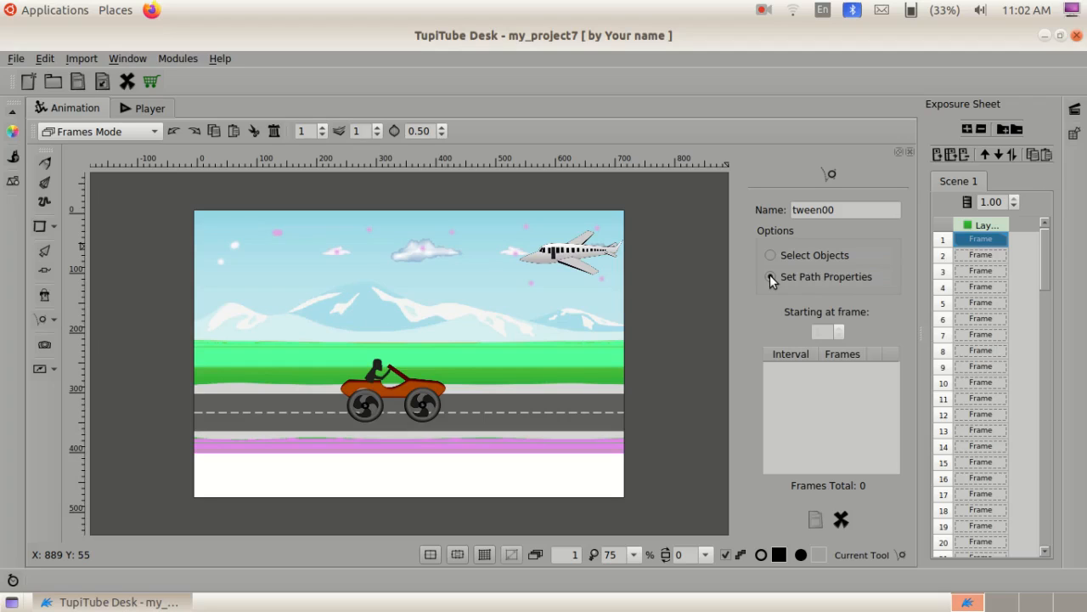
Step: Lay out a nearly horizontal seven-interval flight path from the aeroplane across the sky to the scene's left edge, and save the tween
click(501, 250)
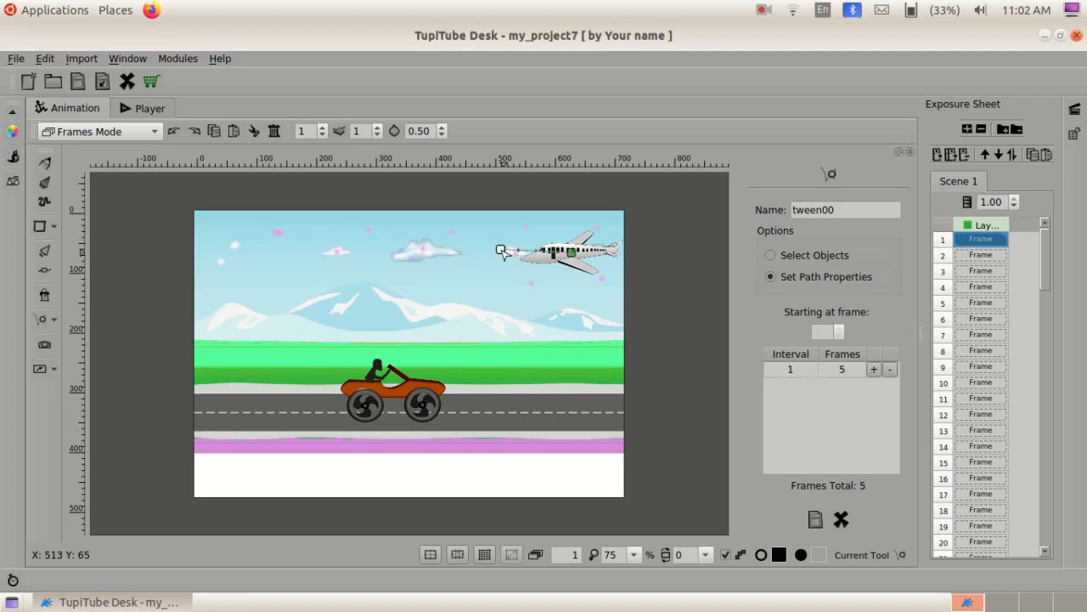
click(441, 252)
click(377, 253)
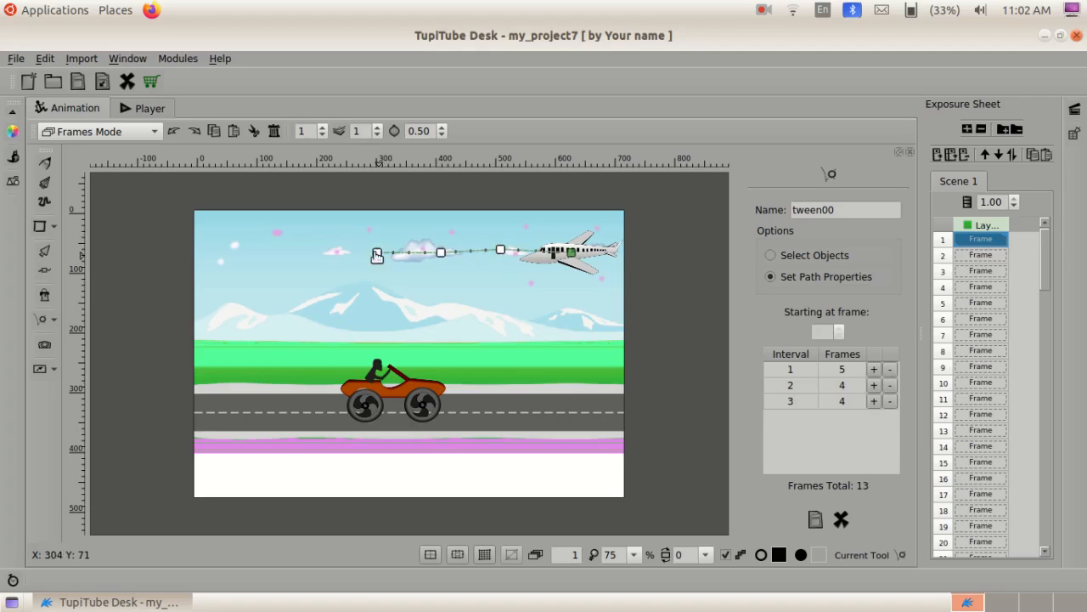
click(314, 255)
click(254, 253)
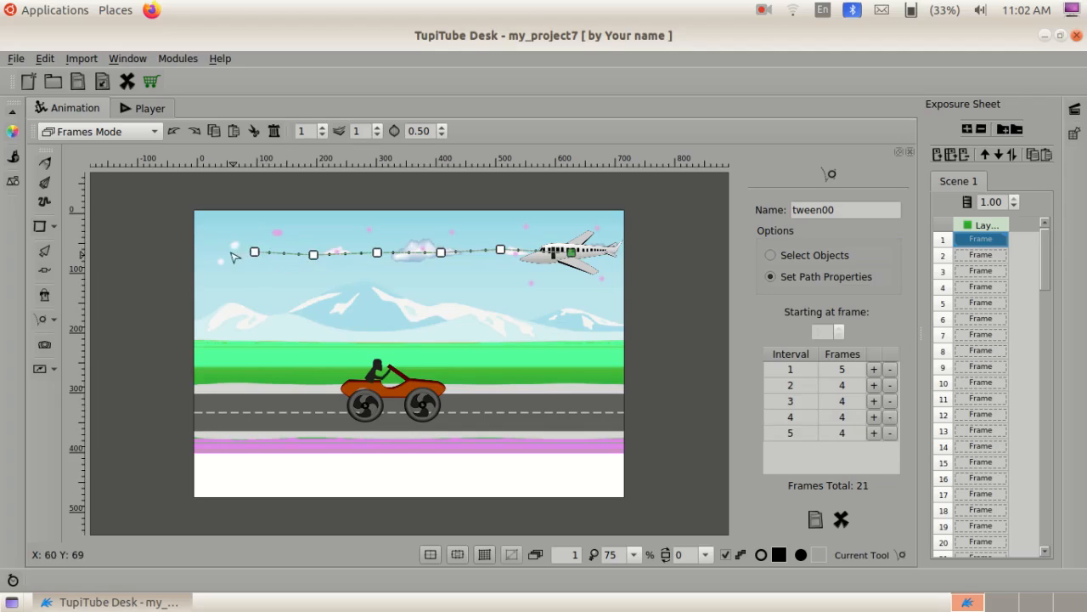
click(207, 251)
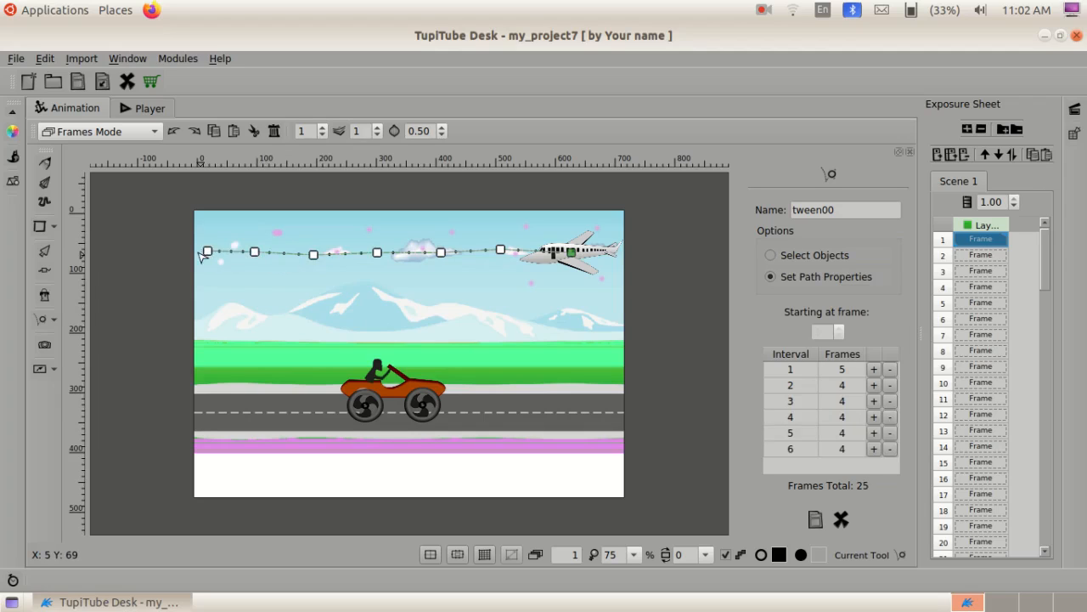
click(196, 251)
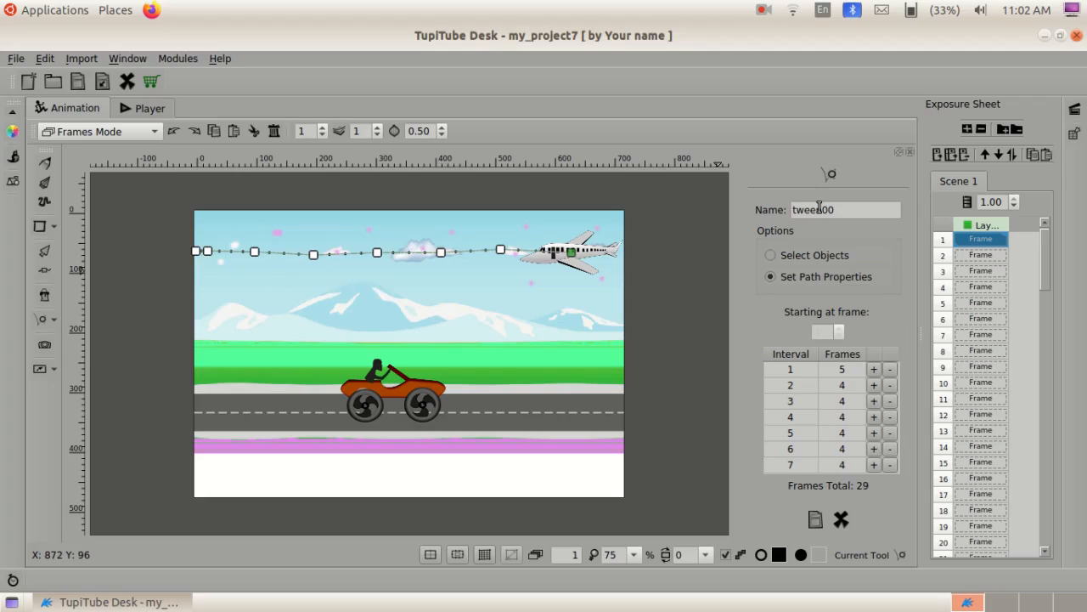
click(815, 519)
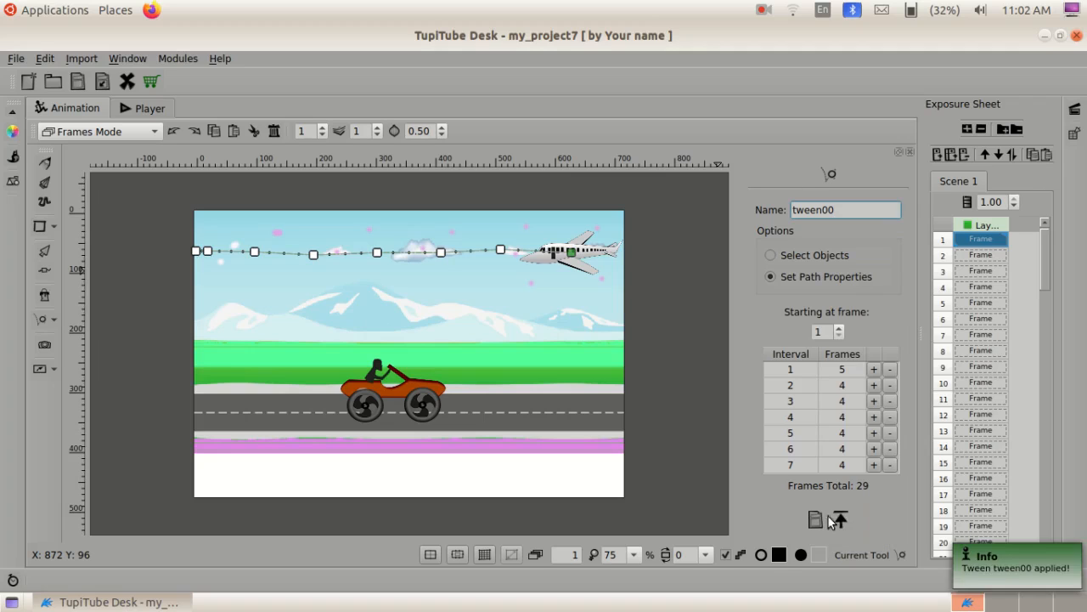
click(841, 519)
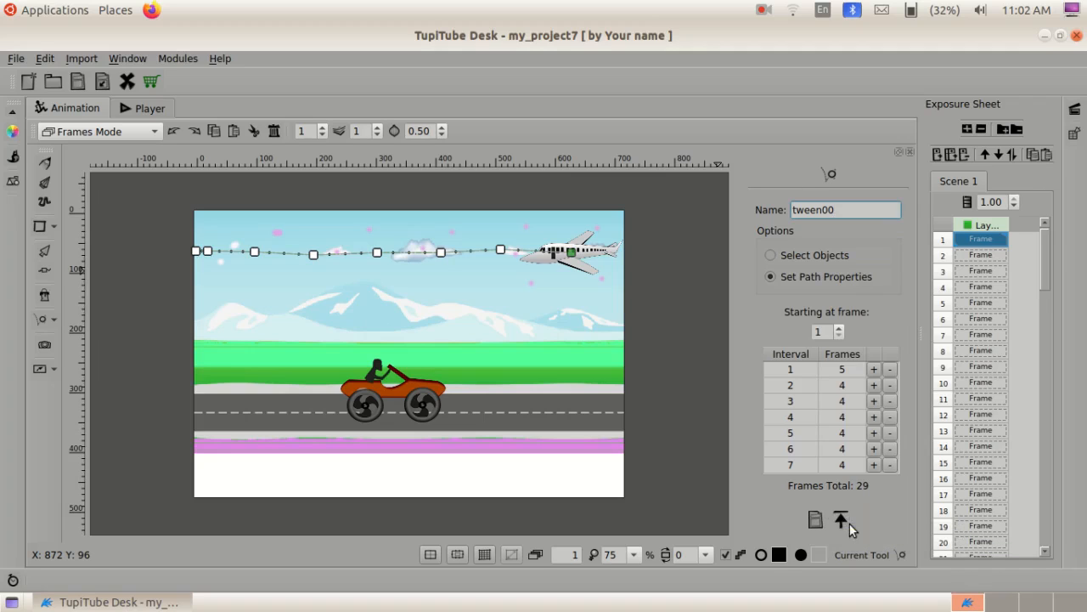
Step: Play the scene preview repeatedly to review the aeroplane's flight together with the car animation
click(146, 110)
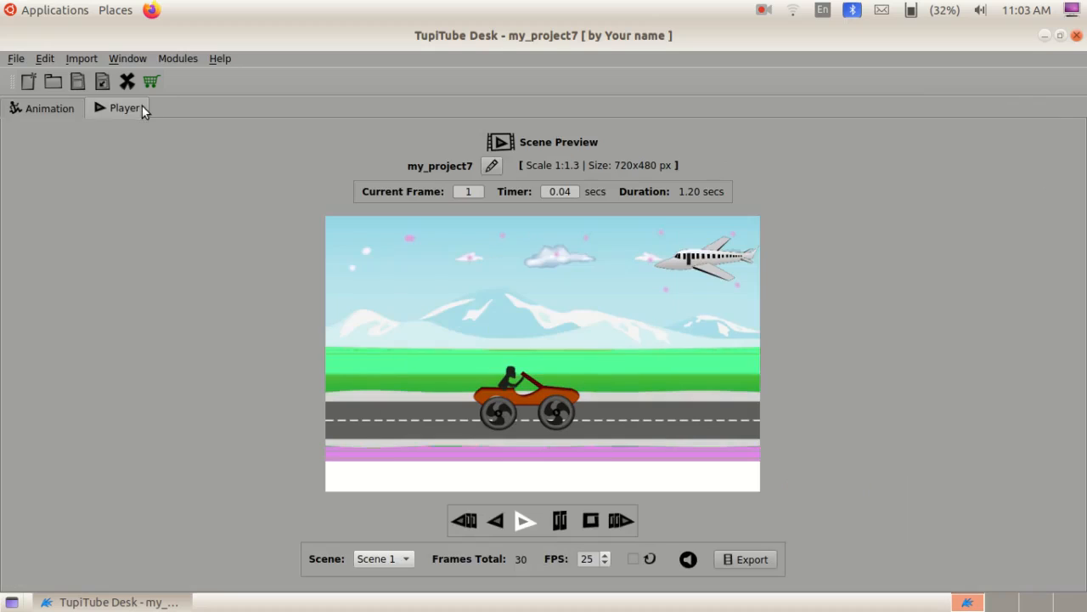
click(526, 525)
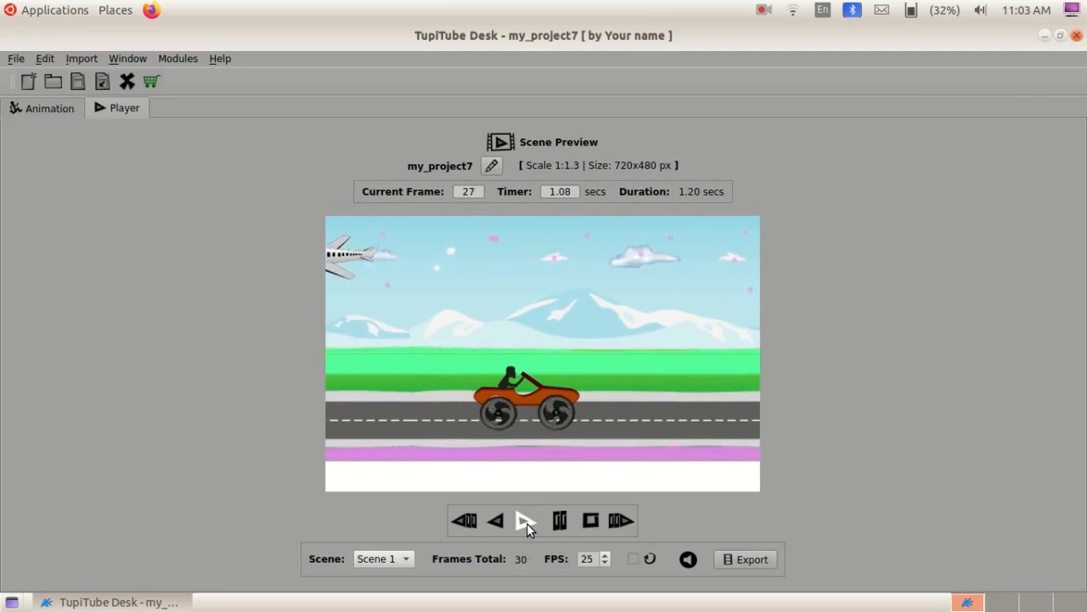
click(523, 526)
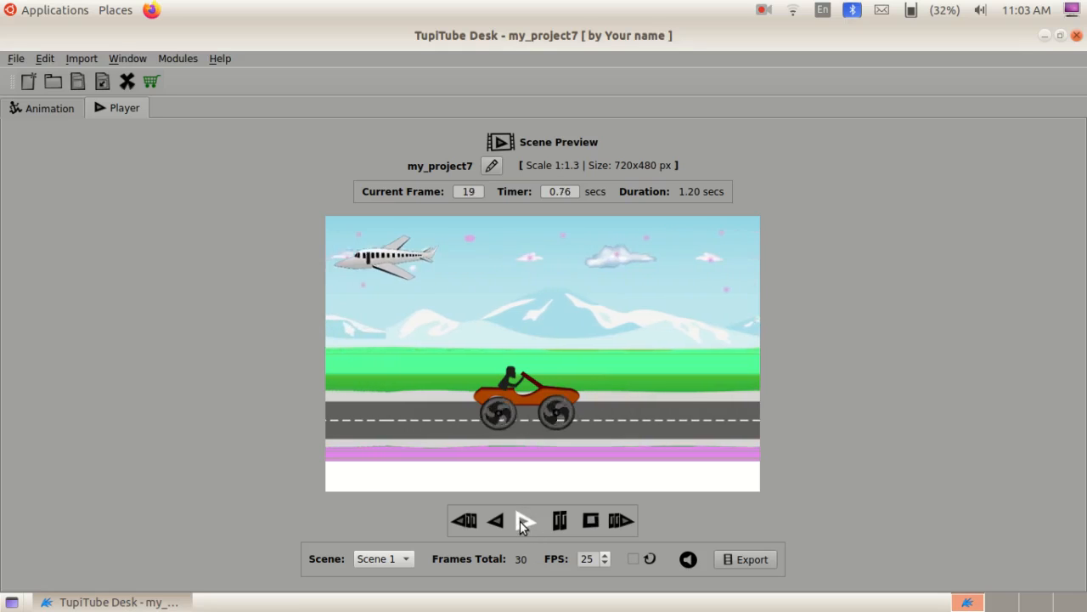
click(523, 526)
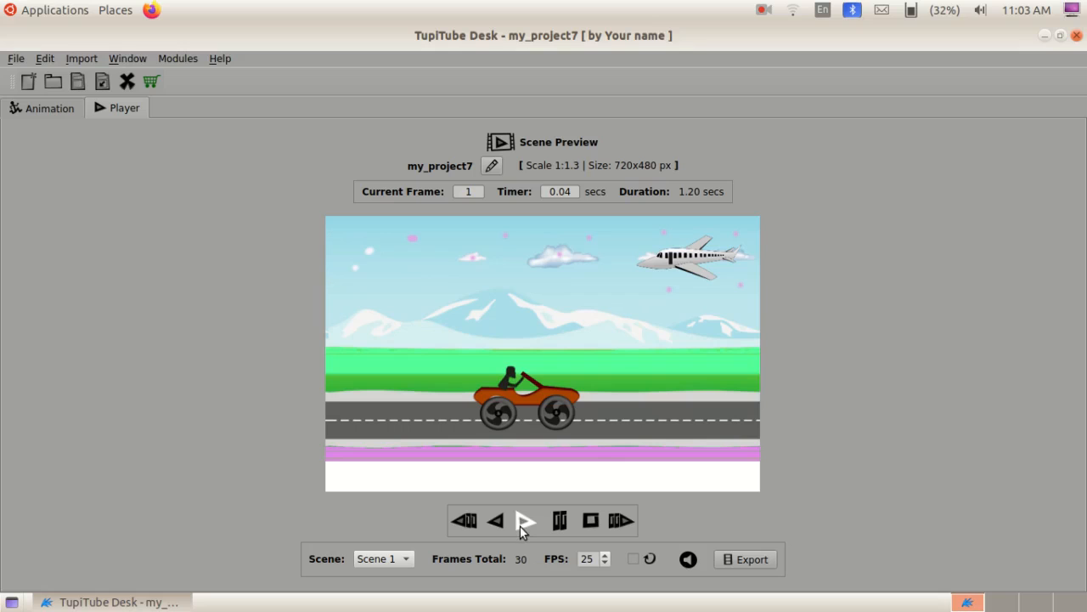
click(523, 526)
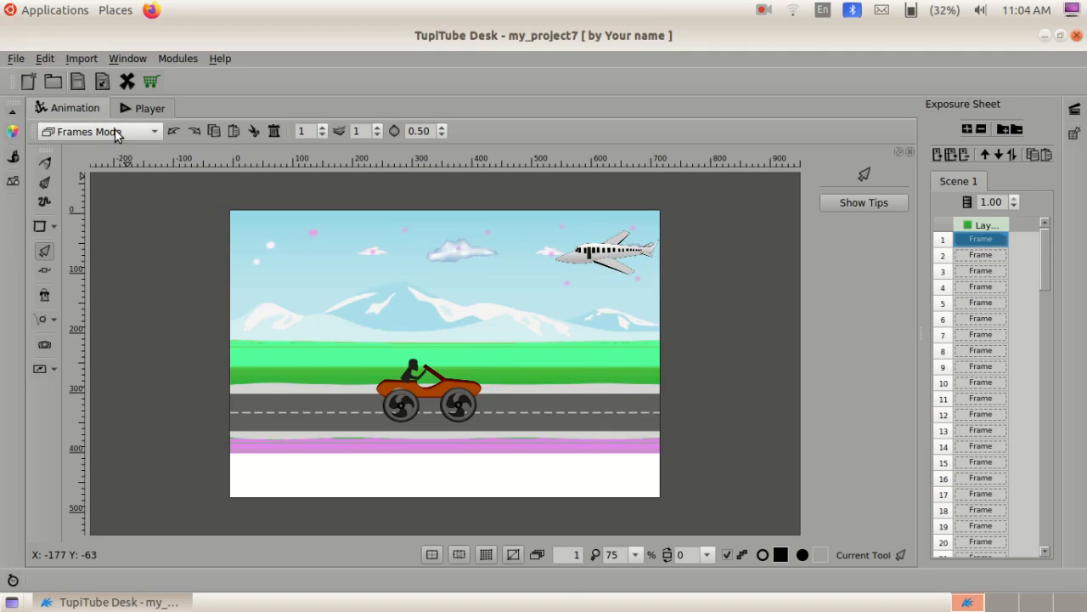
Step: Return to the animation workspace, import 1.png from the "lk part 7" folder as a bitmap, and select the flame image
click(75, 60)
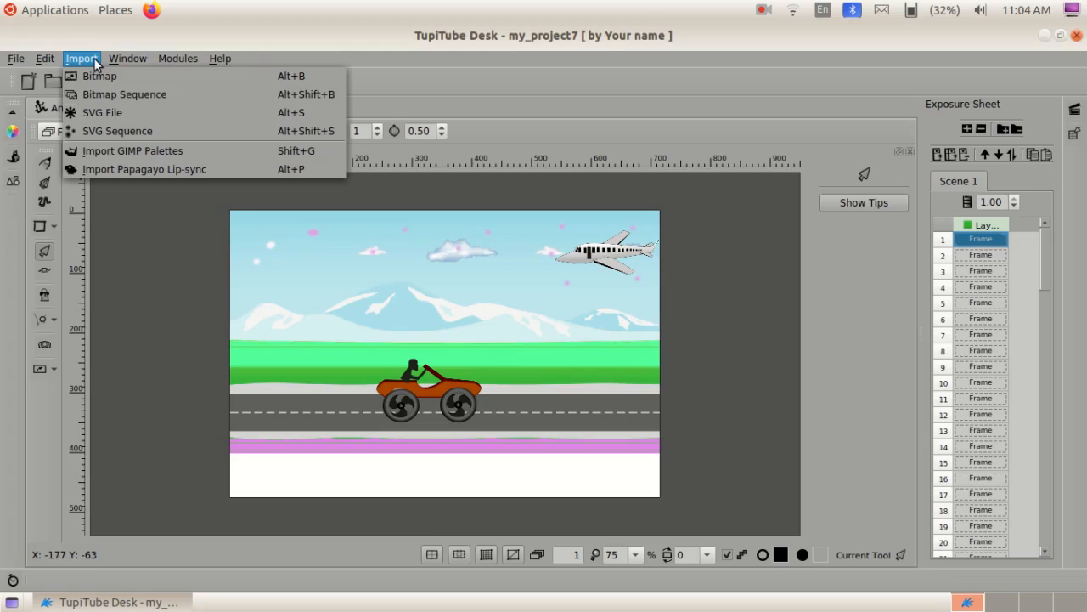
click(97, 78)
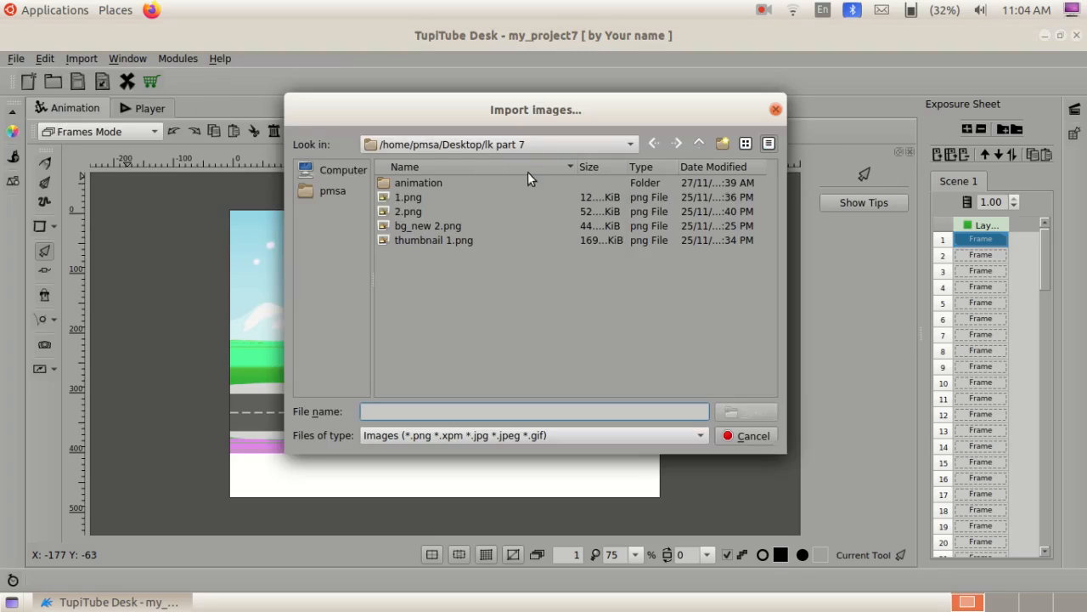
click(415, 198)
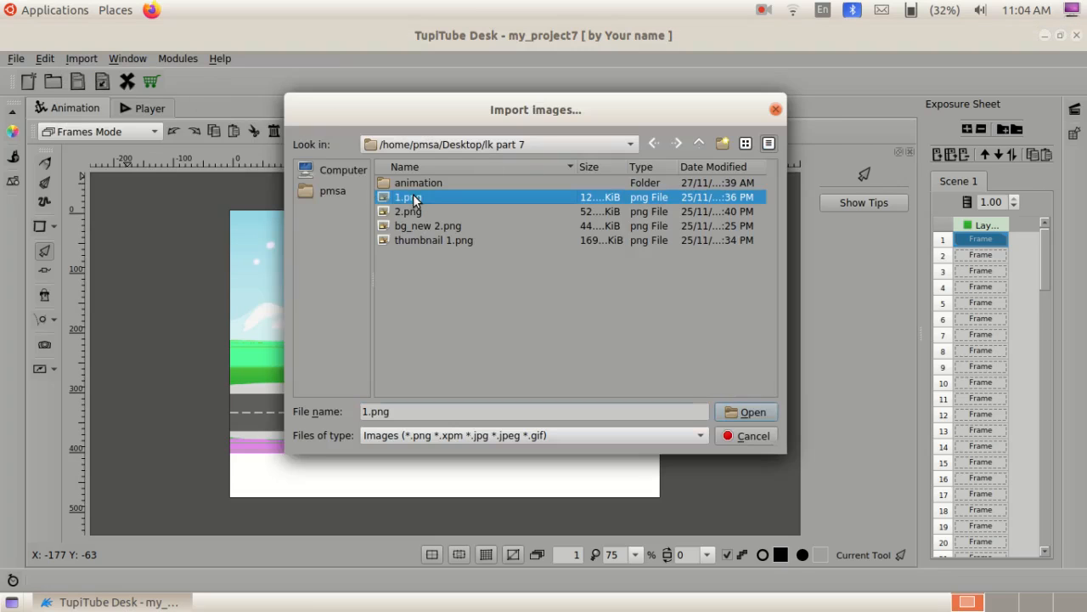
click(770, 415)
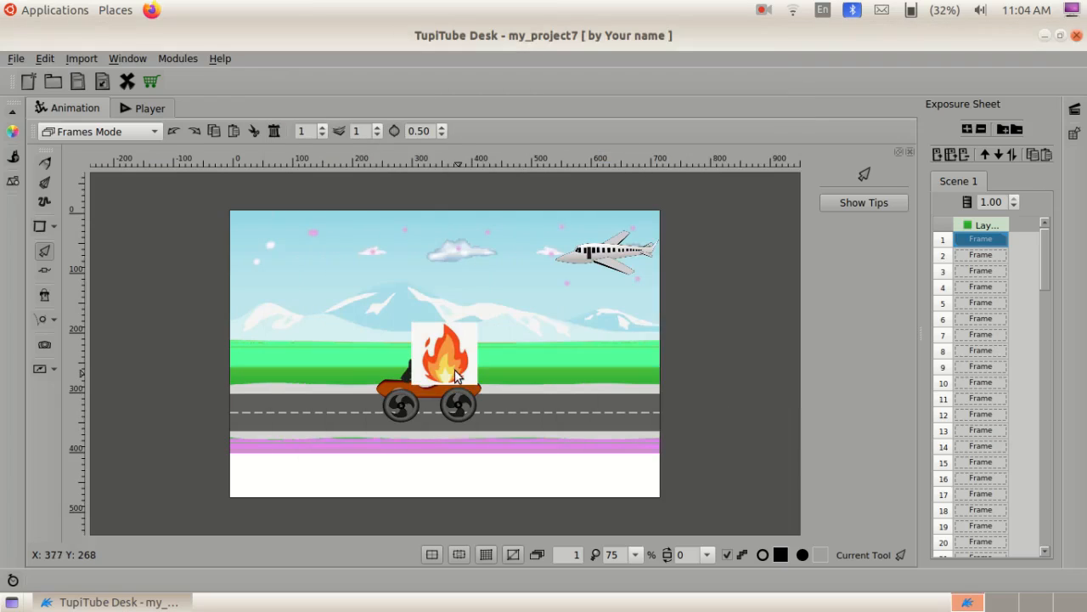
click(440, 359)
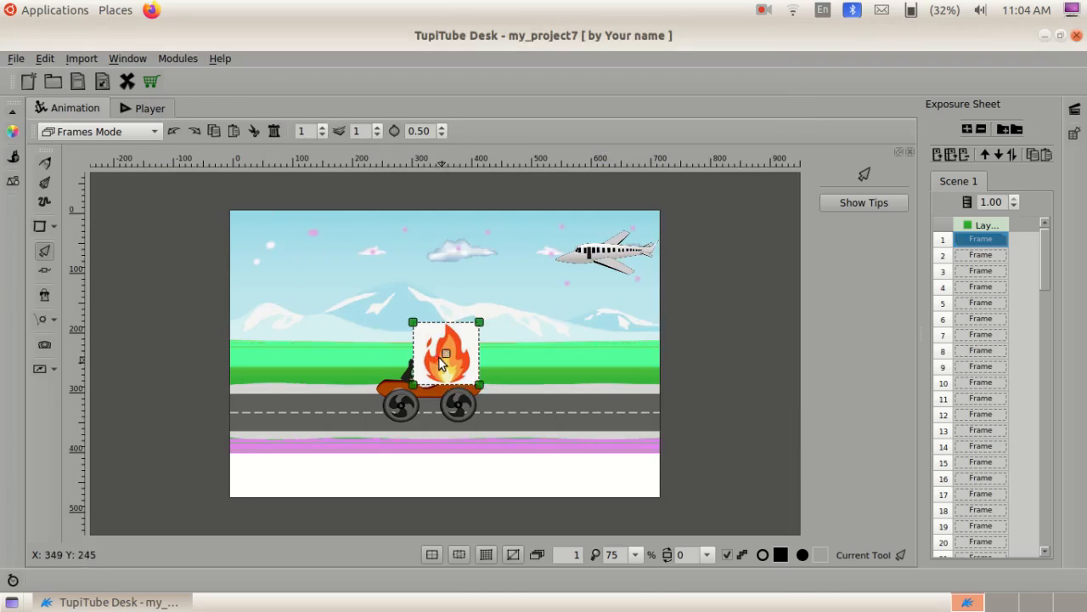
Step: Shrink the flame to about 0.26 by 0.33 scale beneath the aeroplane's nose and start a new Position Tween on it, switching to path properties
drag(446, 366, 583, 289)
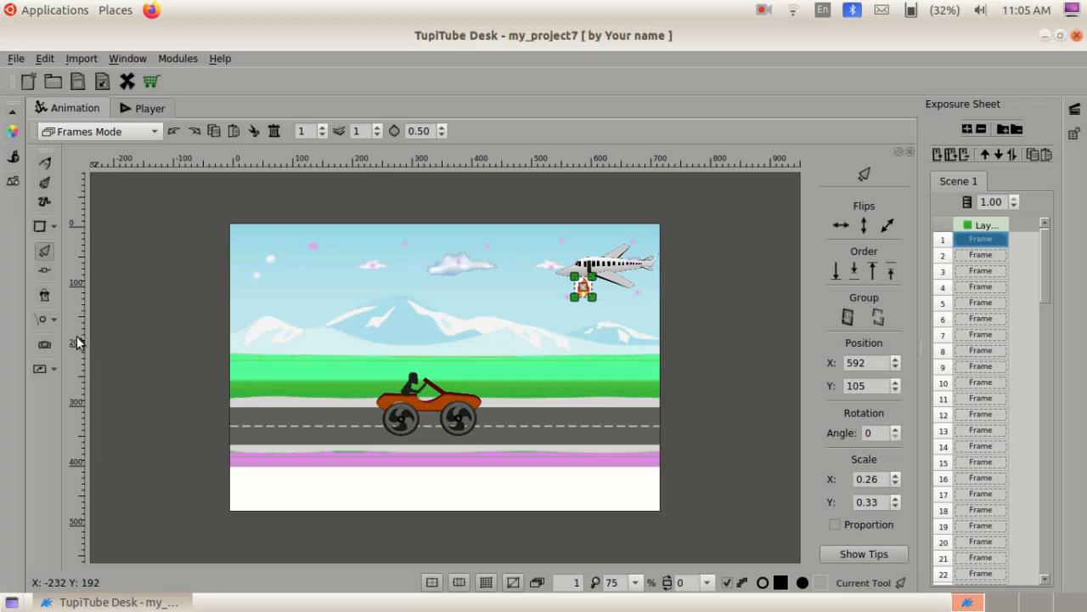
click(50, 319)
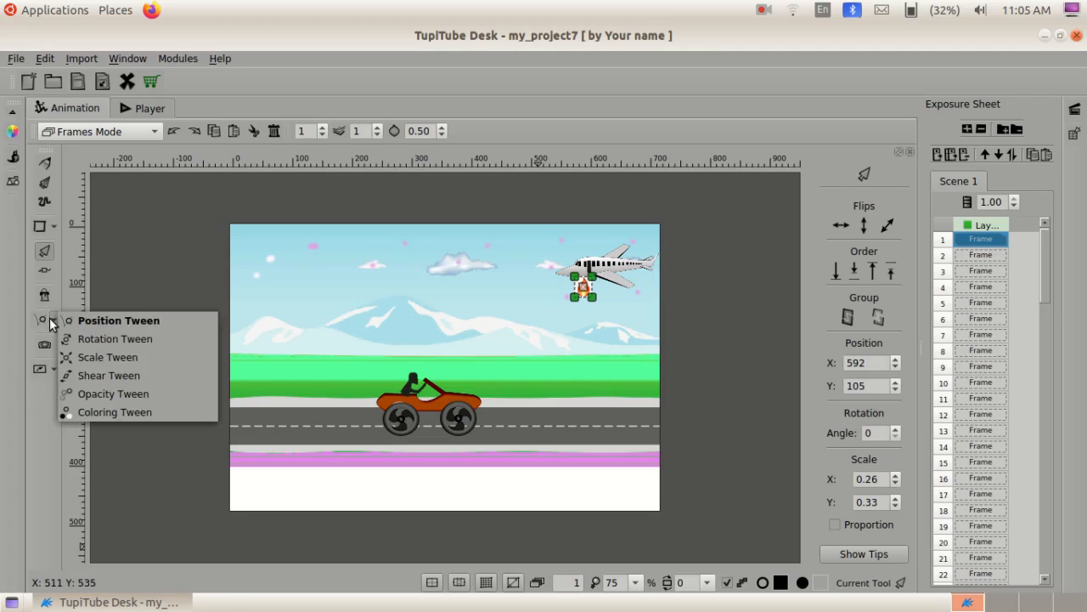
click(111, 321)
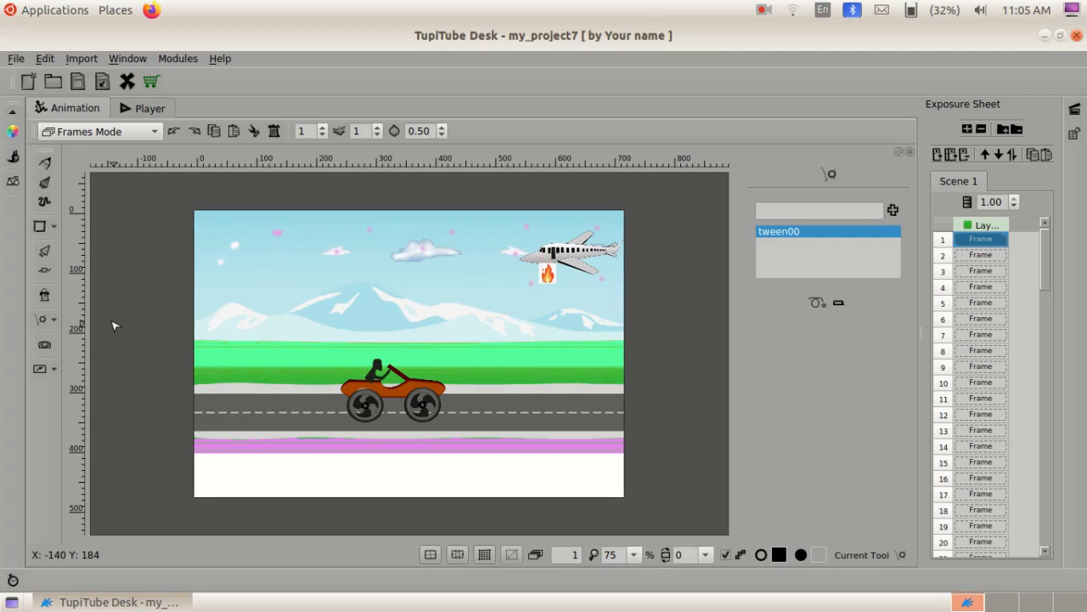
click(890, 208)
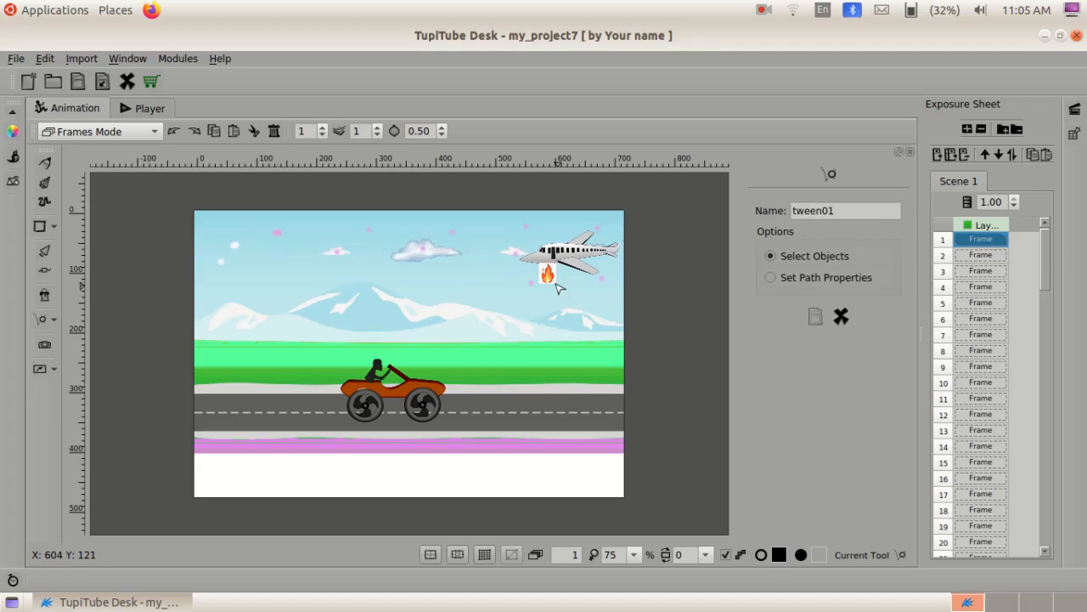
click(772, 277)
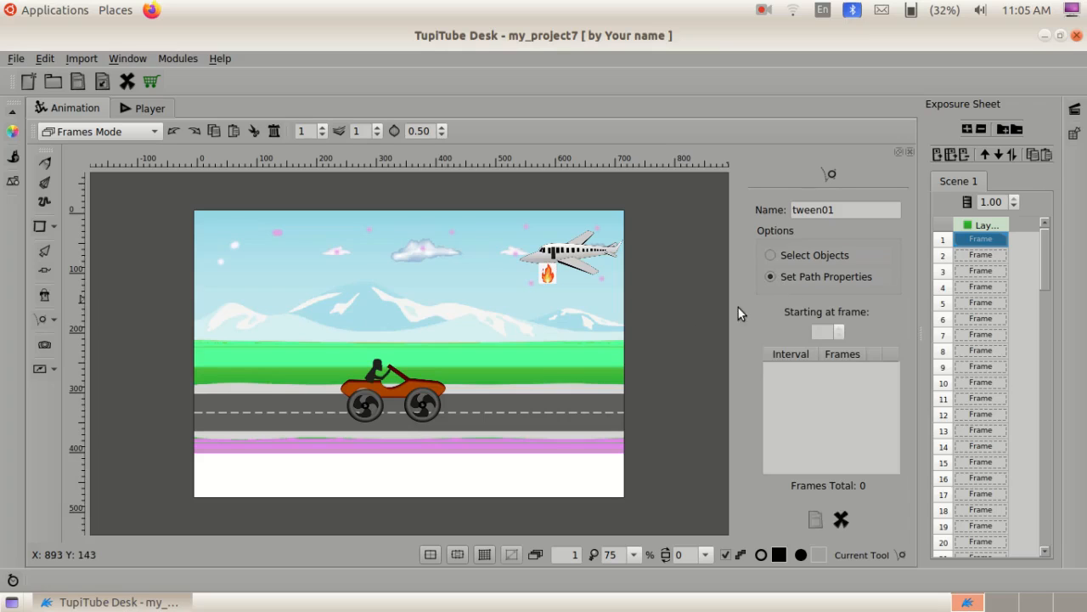
Step: Lay out a five-interval path running diagonally from the flame down to the front of the car, and save the tween
click(528, 291)
click(498, 313)
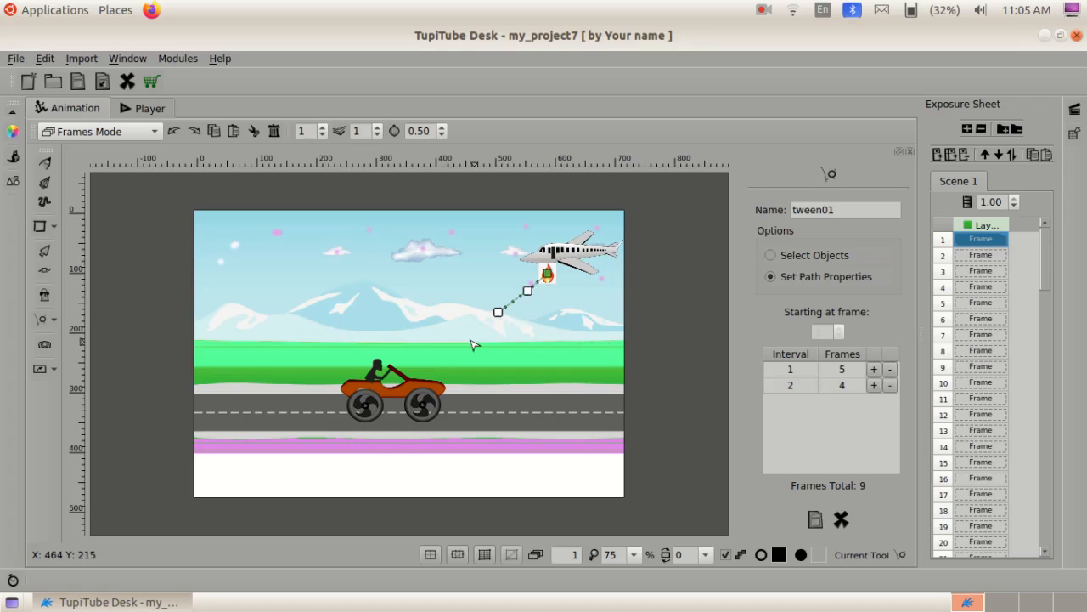
click(460, 342)
click(442, 359)
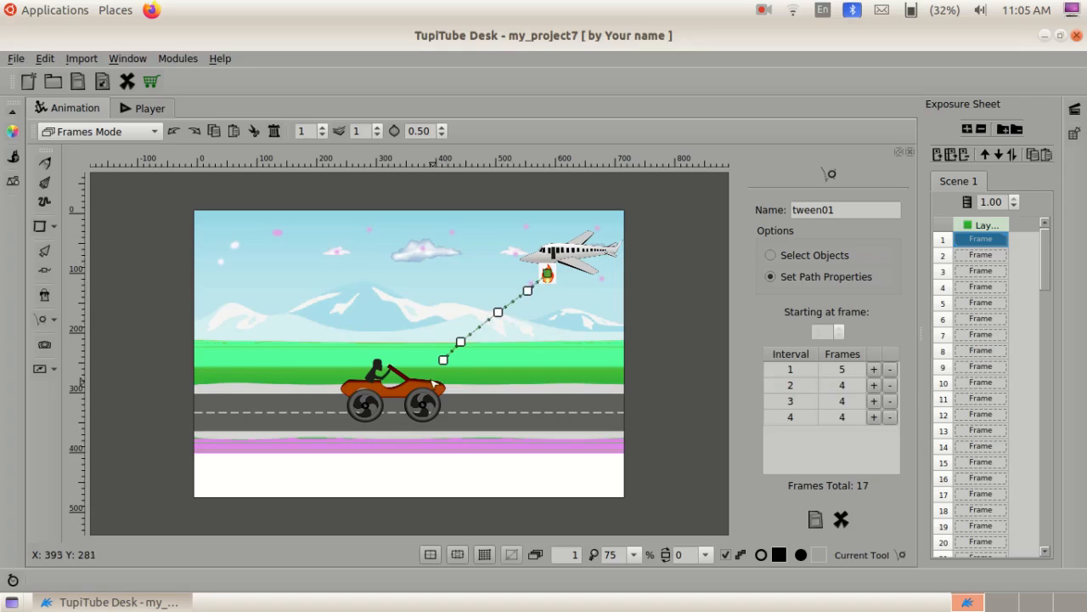
click(425, 374)
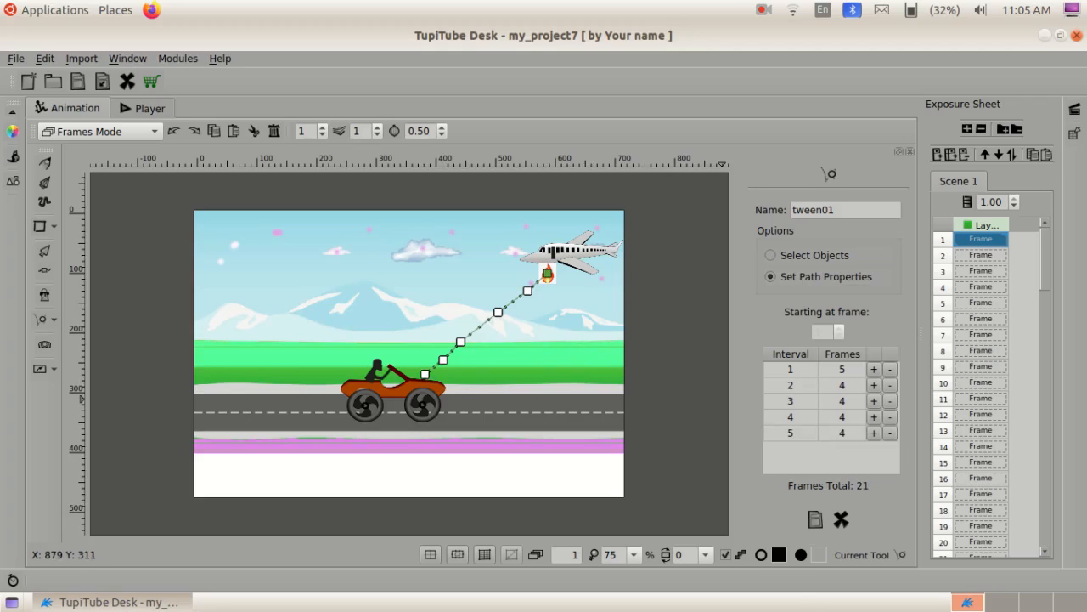
click(813, 524)
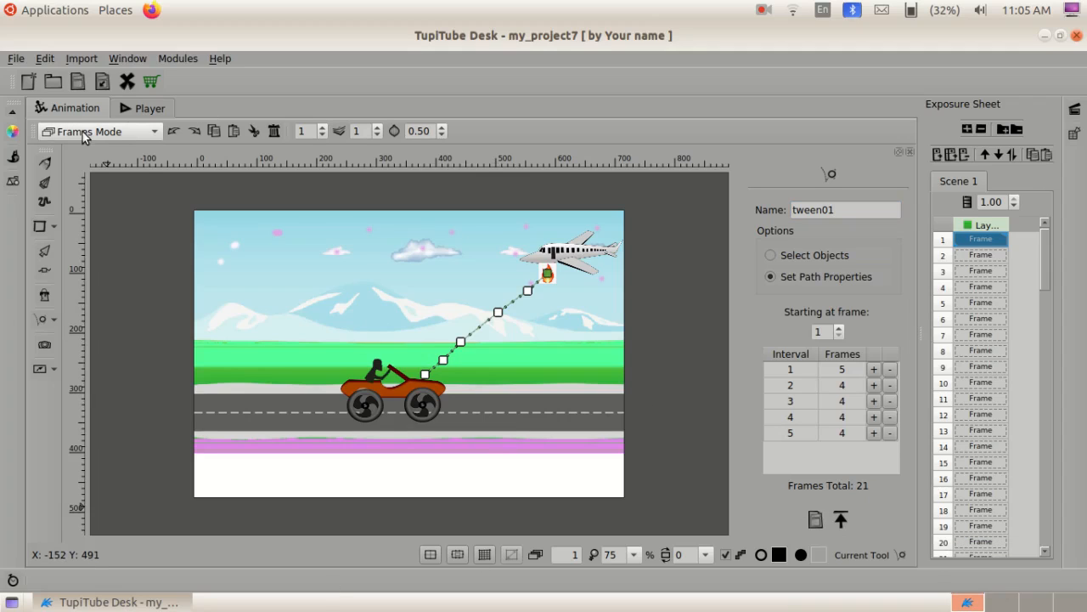
Step: Play the scene preview several times to review the flame falling from the aeroplane towards the car
click(140, 111)
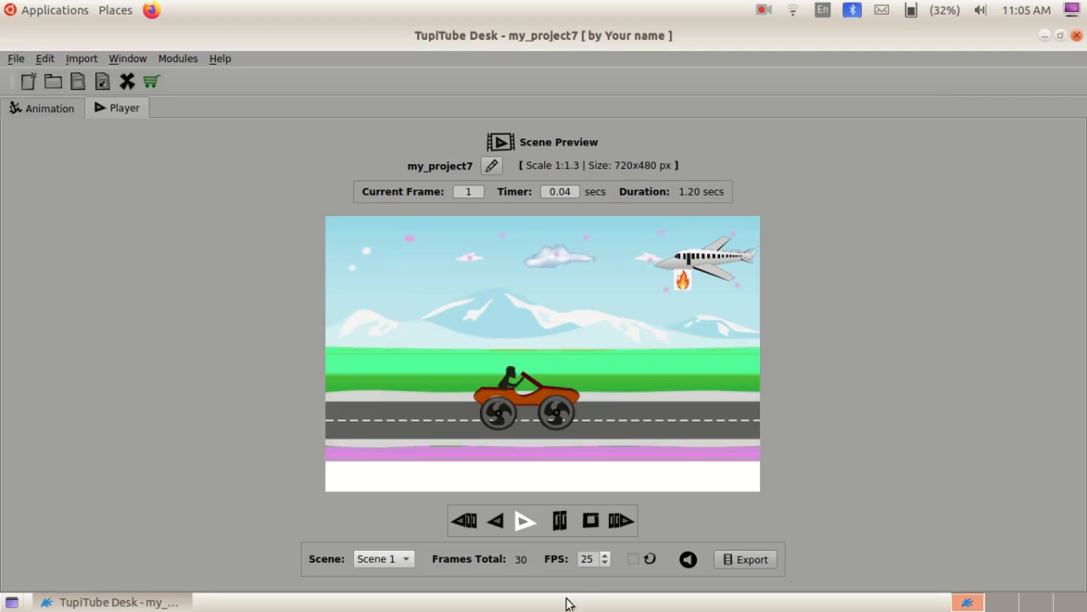
click(522, 526)
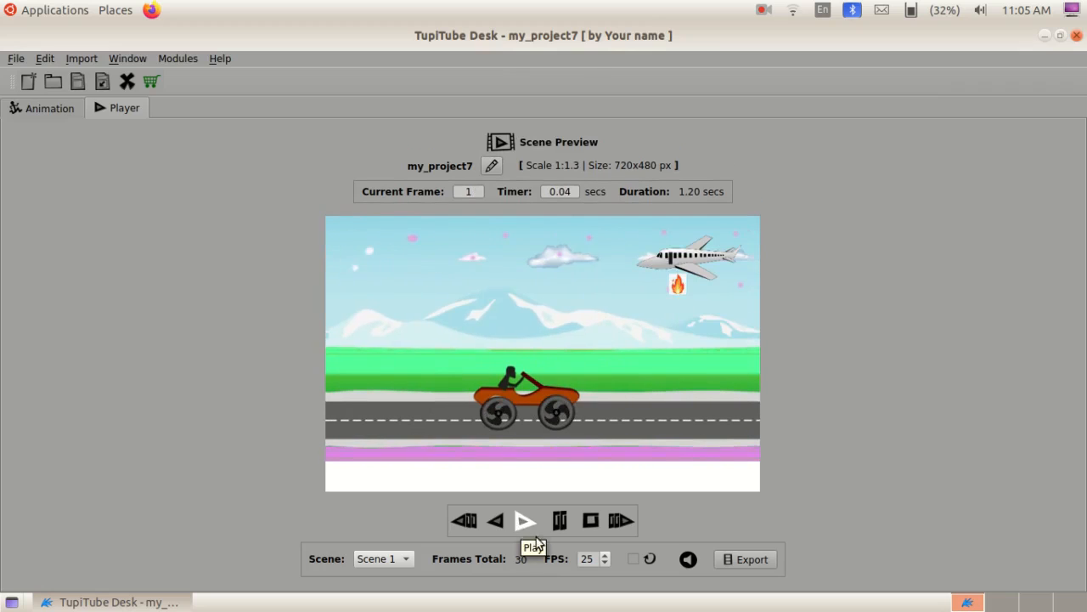
click(521, 526)
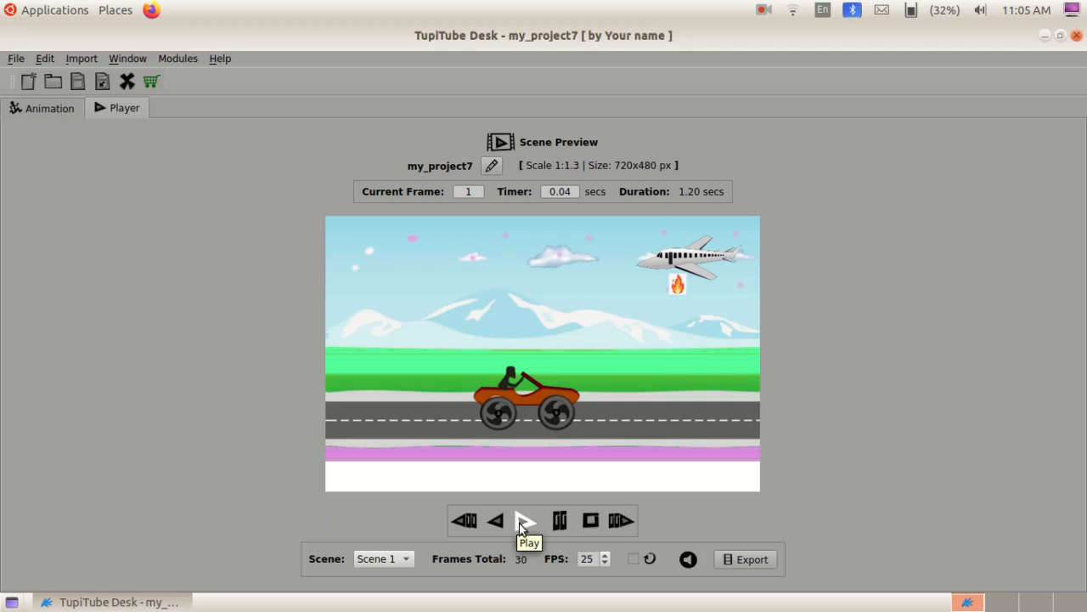
click(521, 526)
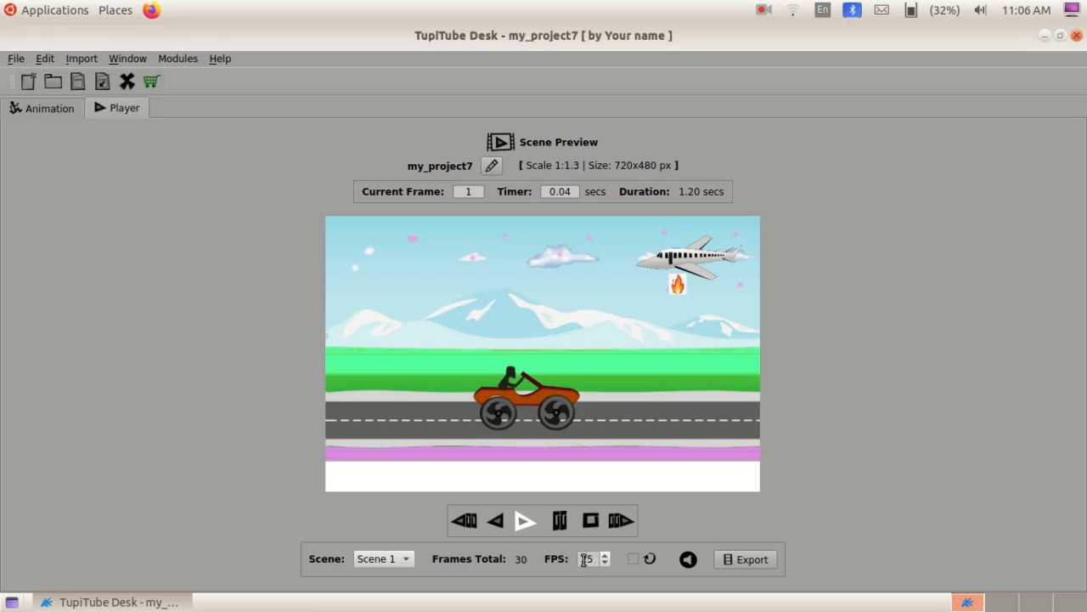
Step: Set the preview frame rate to 10 FPS and play the scene again
double_click(598, 558)
text(1)
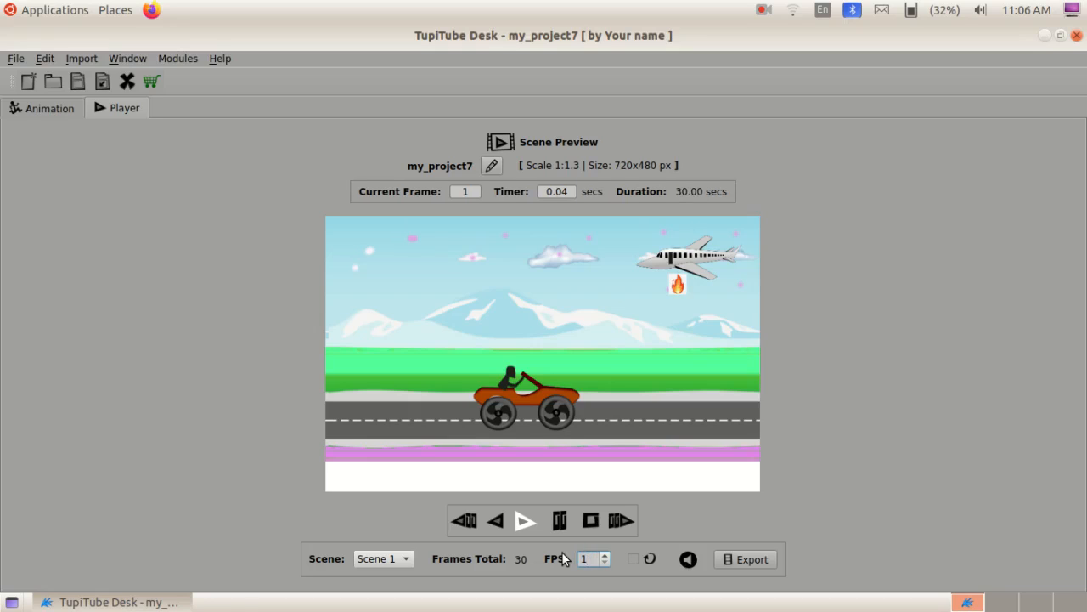
text(0)
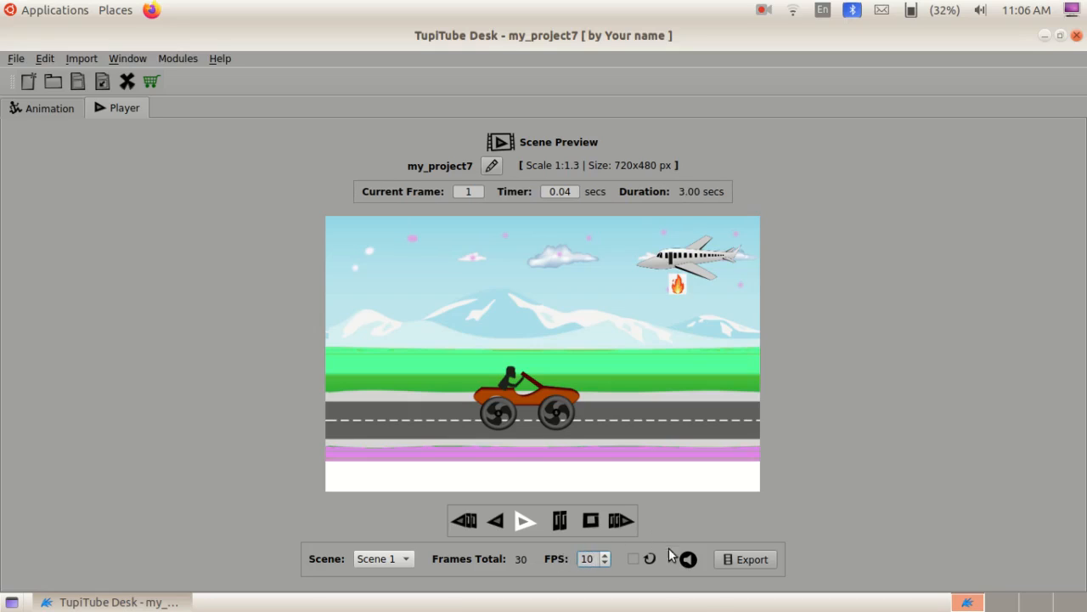
click(524, 524)
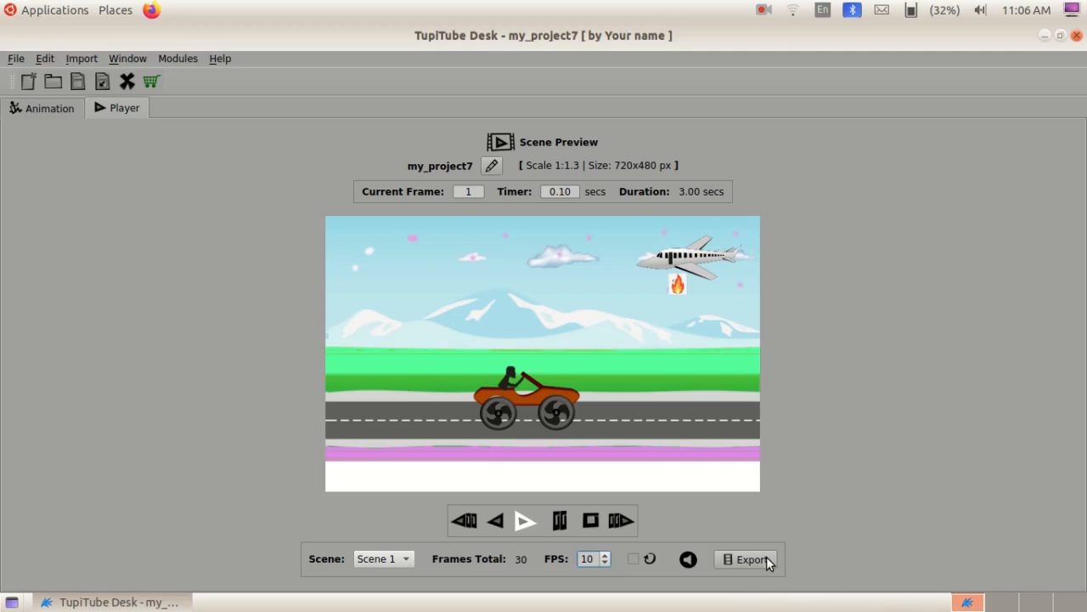
Step: Return to the animation workspace and start exporting the project in the MP4 Video format
click(34, 111)
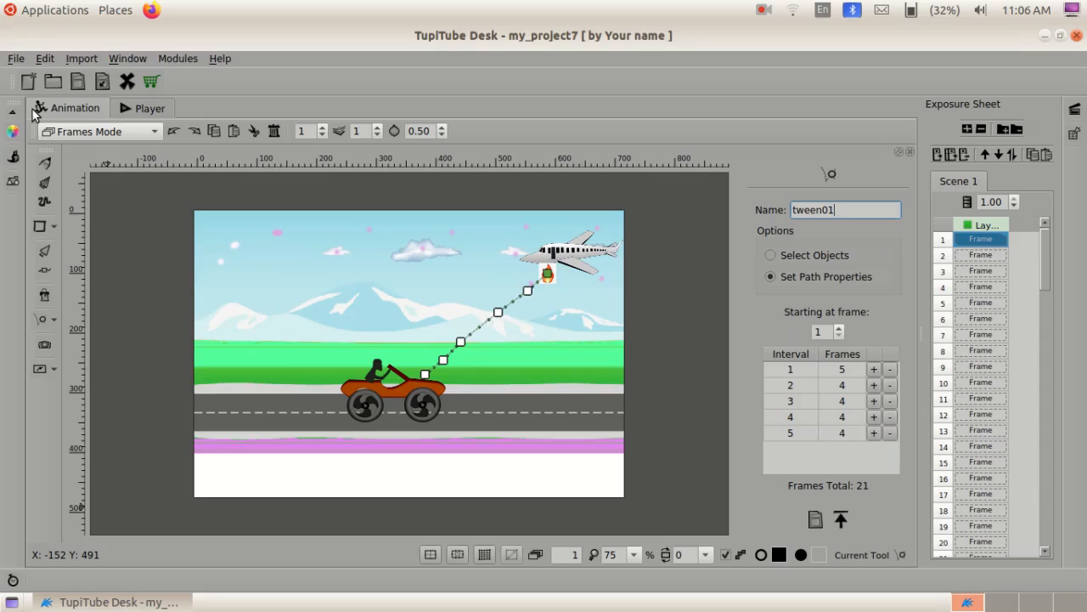
click(14, 57)
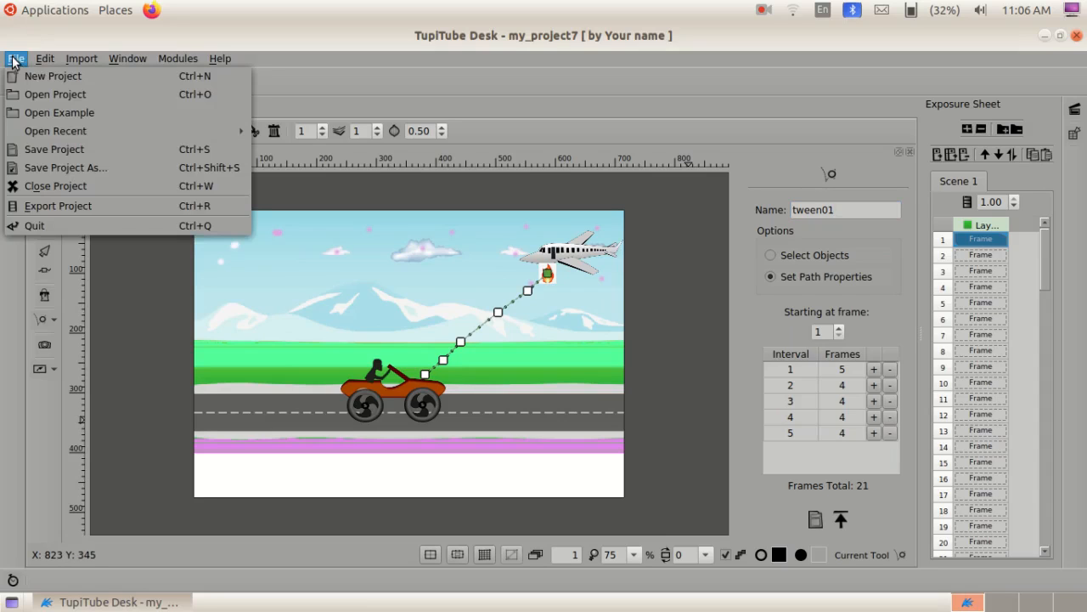
click(59, 204)
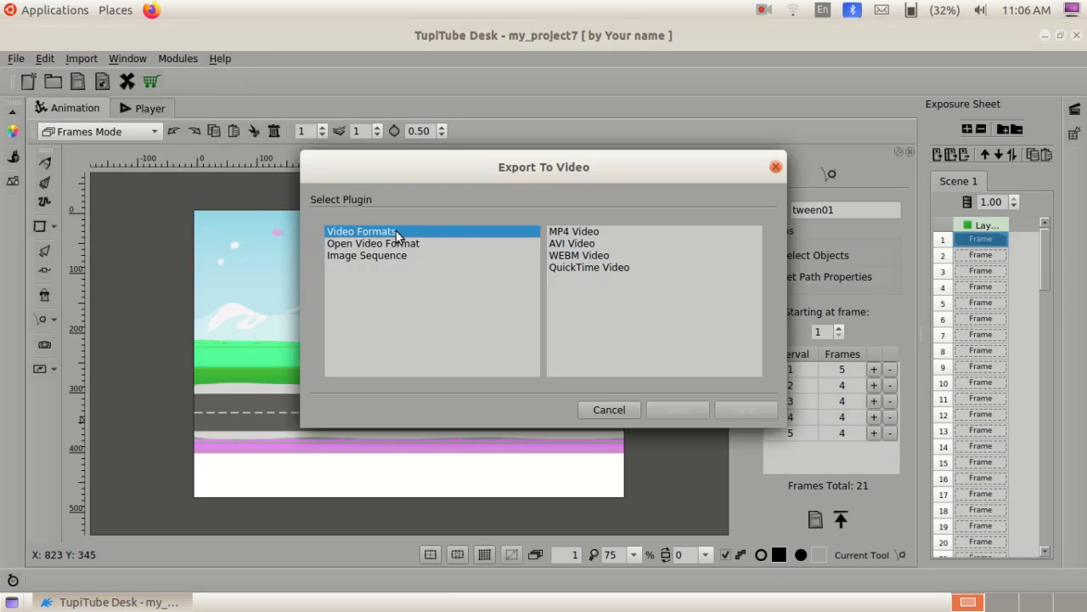
click(576, 231)
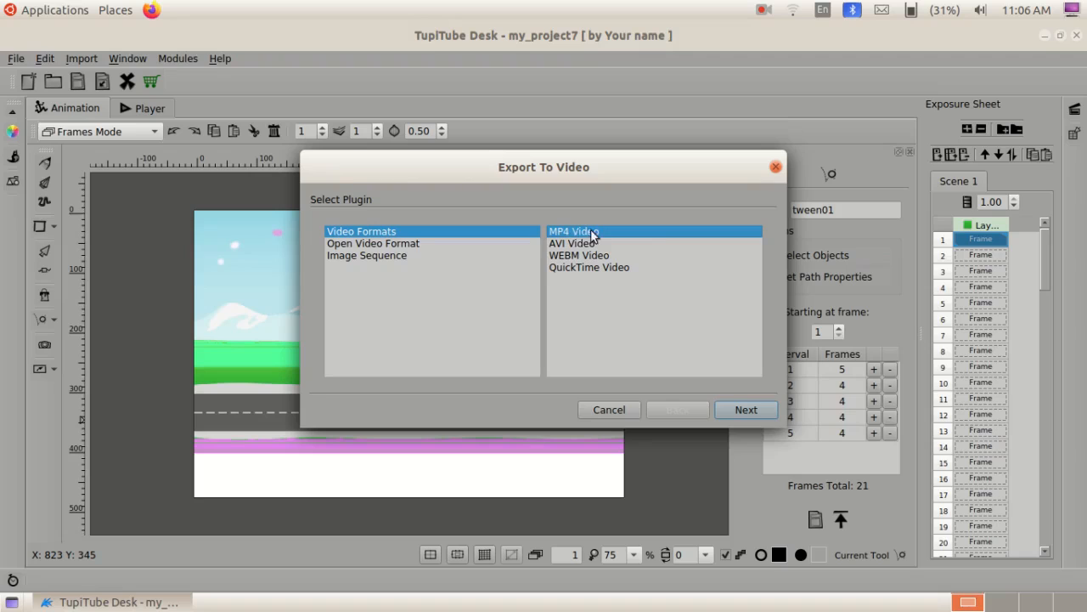
click(747, 410)
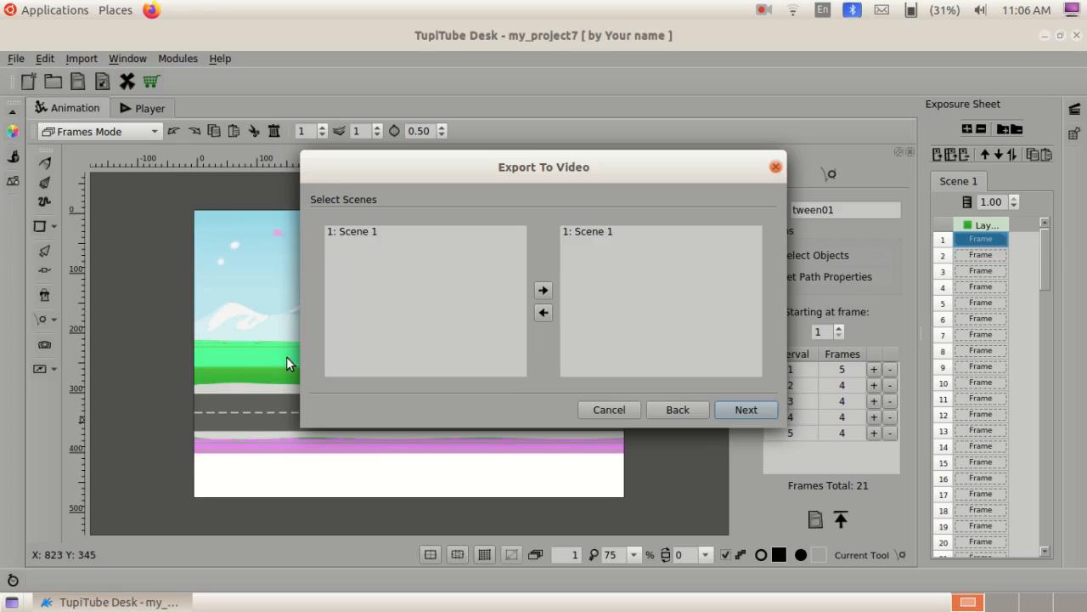
Step: Add Scene 1 to the export list four more times so it repeats five times, and continue to the file settings
click(369, 235)
click(545, 292)
click(545, 291)
click(544, 292)
click(545, 291)
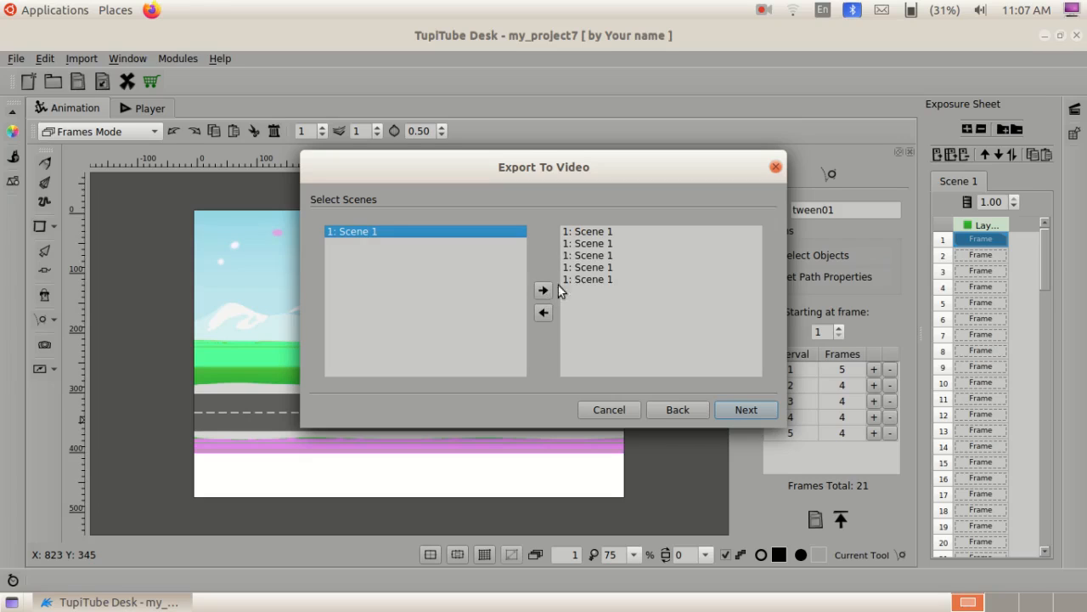
click(743, 410)
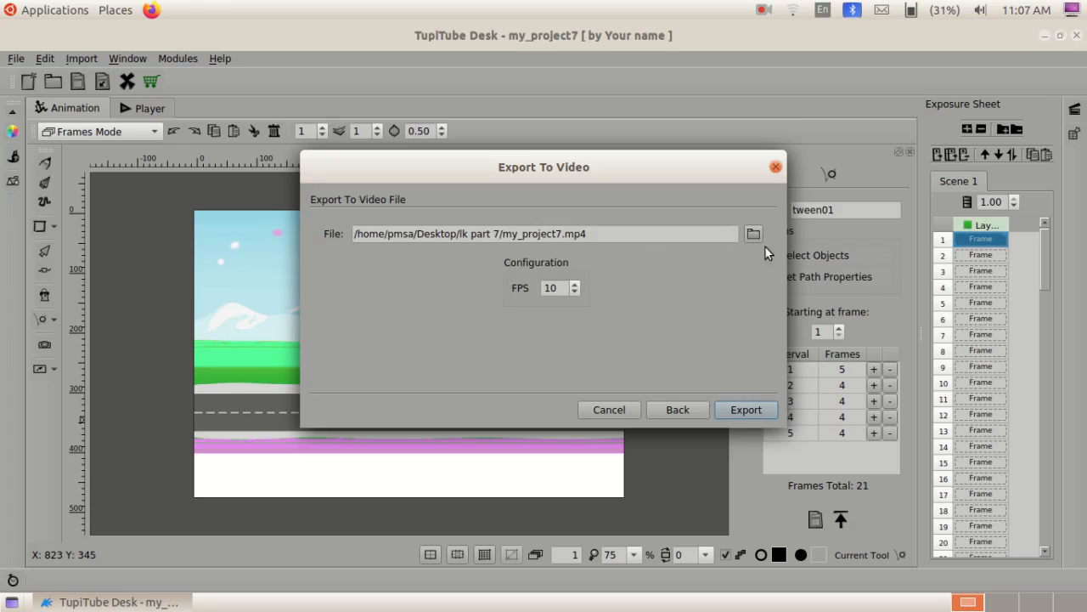
Step: Export the video at 10 FPS as "my project 7" into the "graphics and animation" folder
click(752, 414)
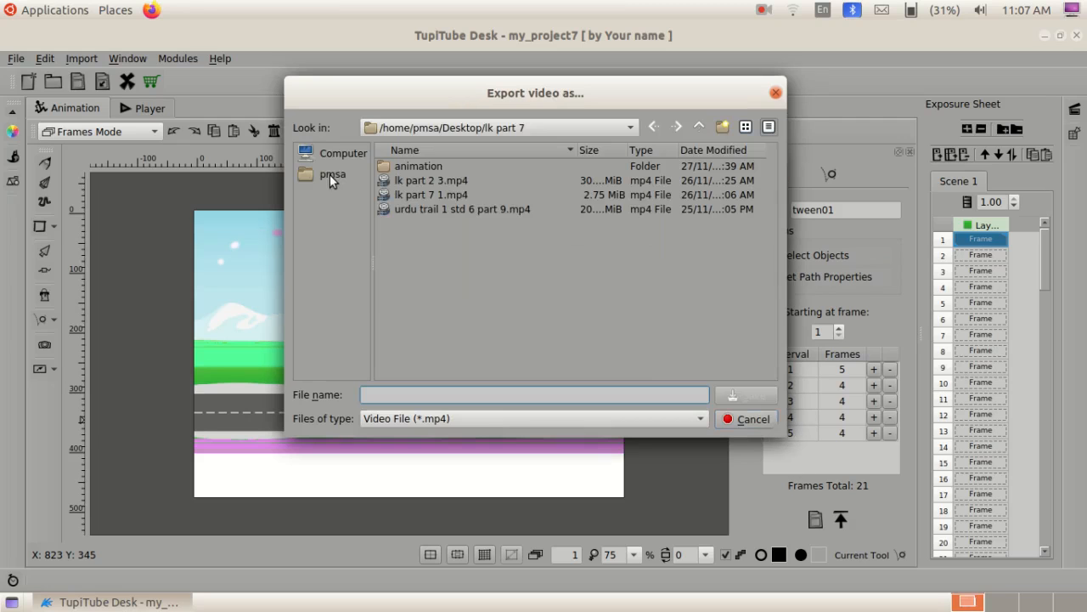
click(329, 175)
click(422, 168)
double_click(426, 167)
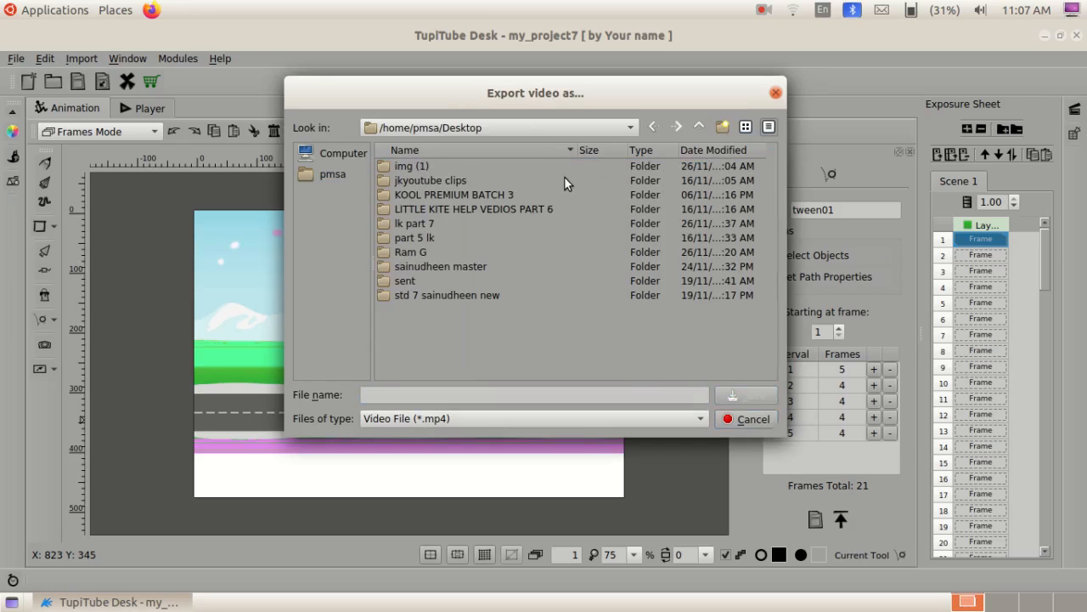
double_click(419, 251)
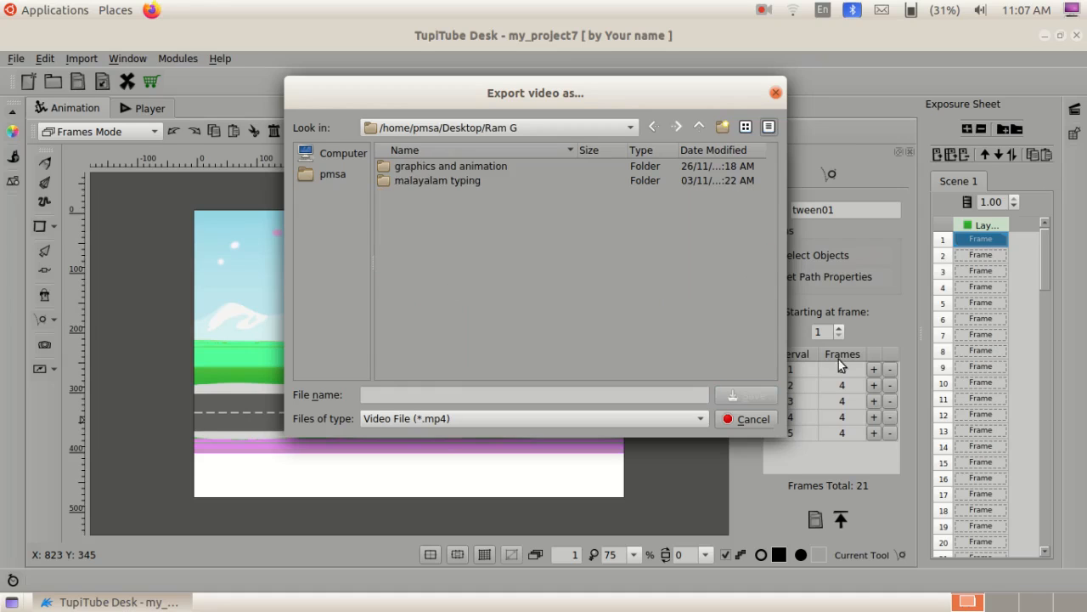
double_click(464, 165)
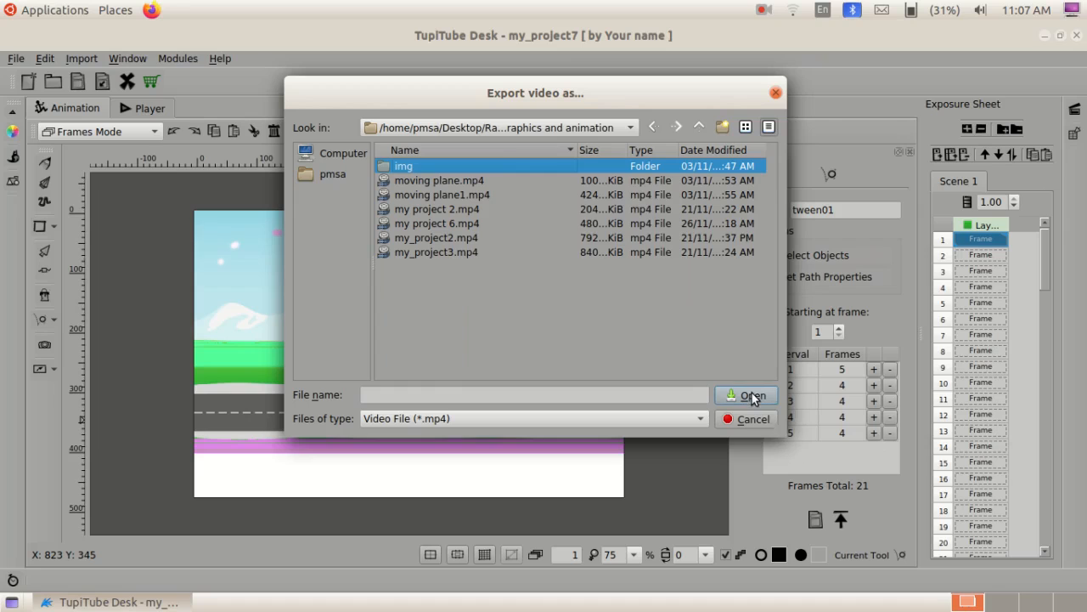
click(459, 396)
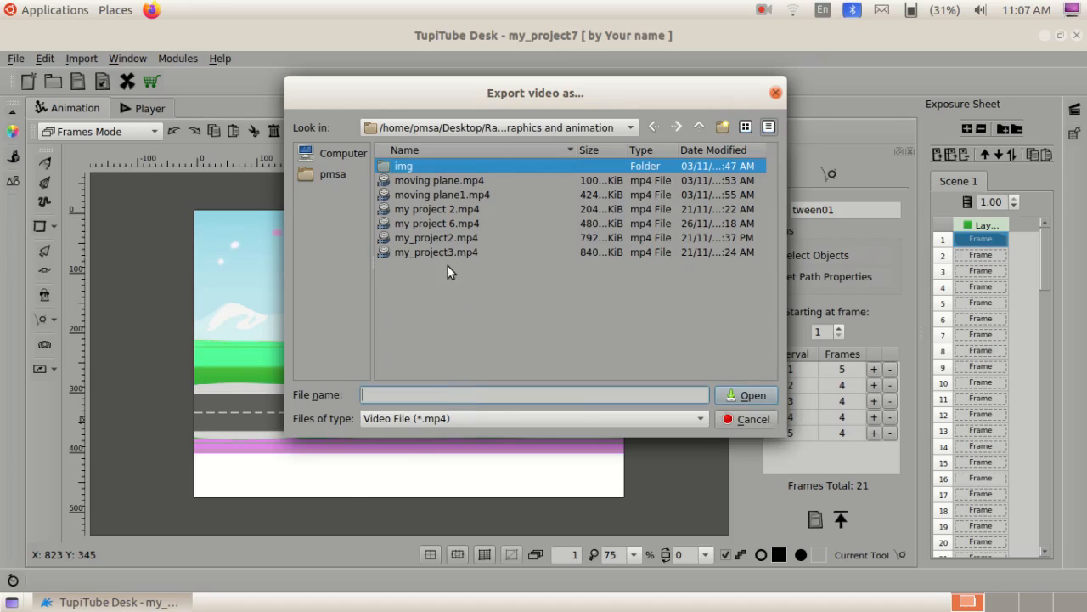
text(my)
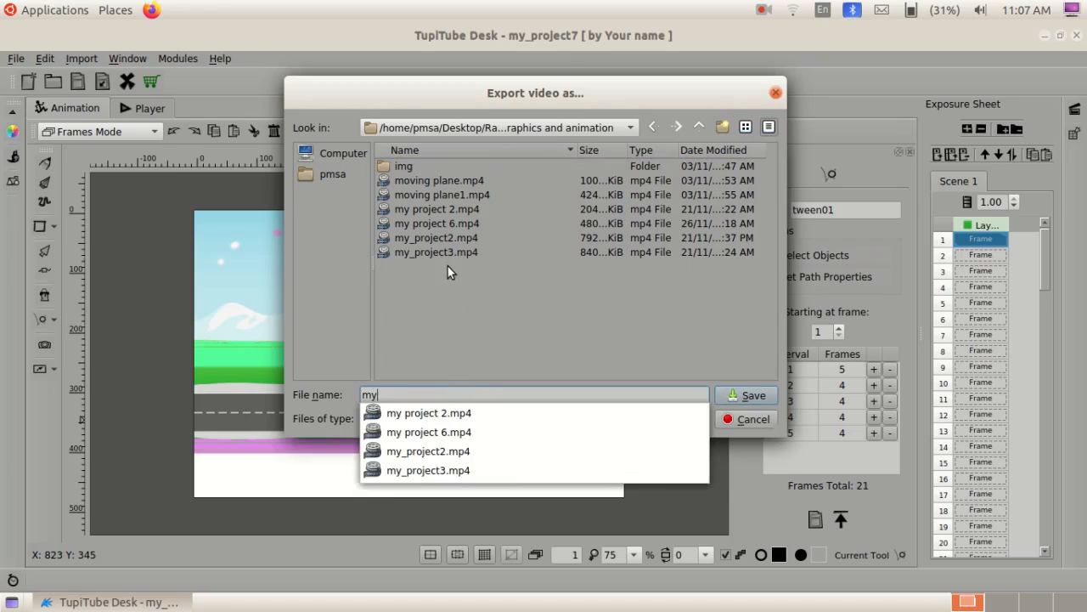
text( project )
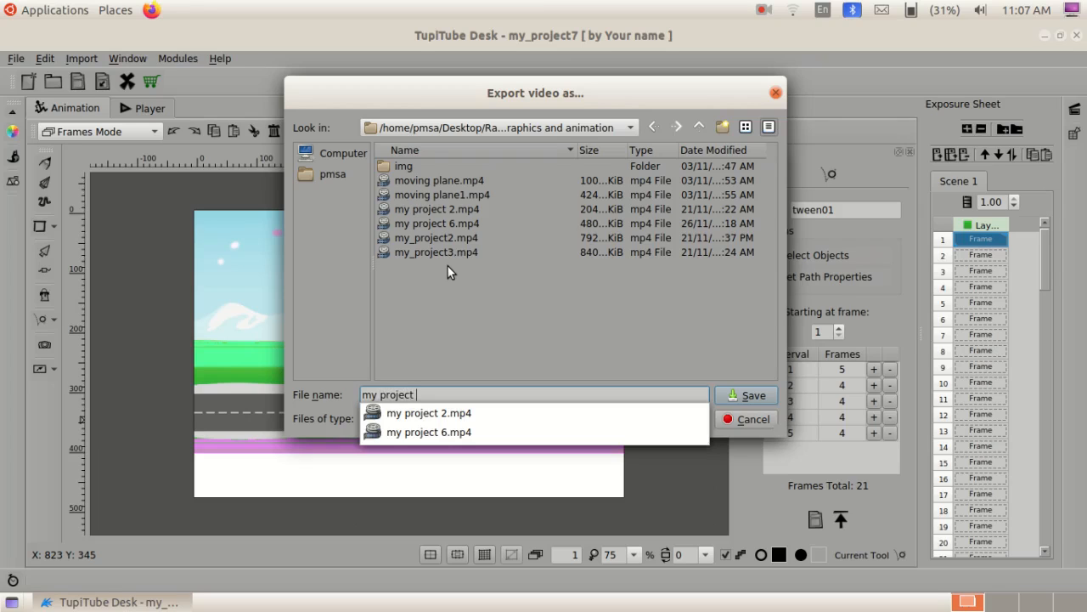
text(7)
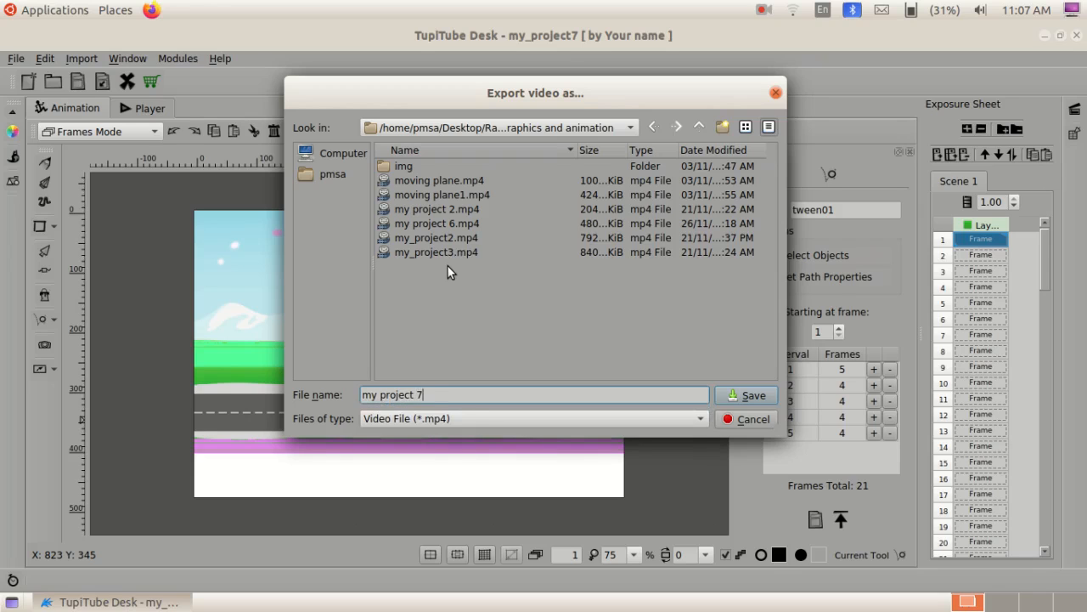
click(751, 396)
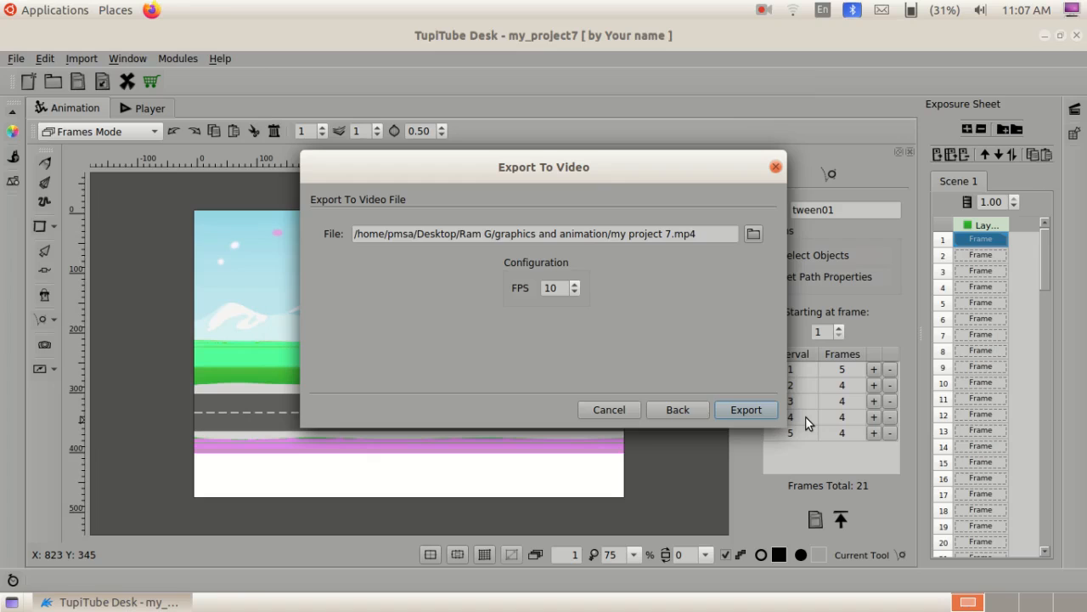
click(747, 410)
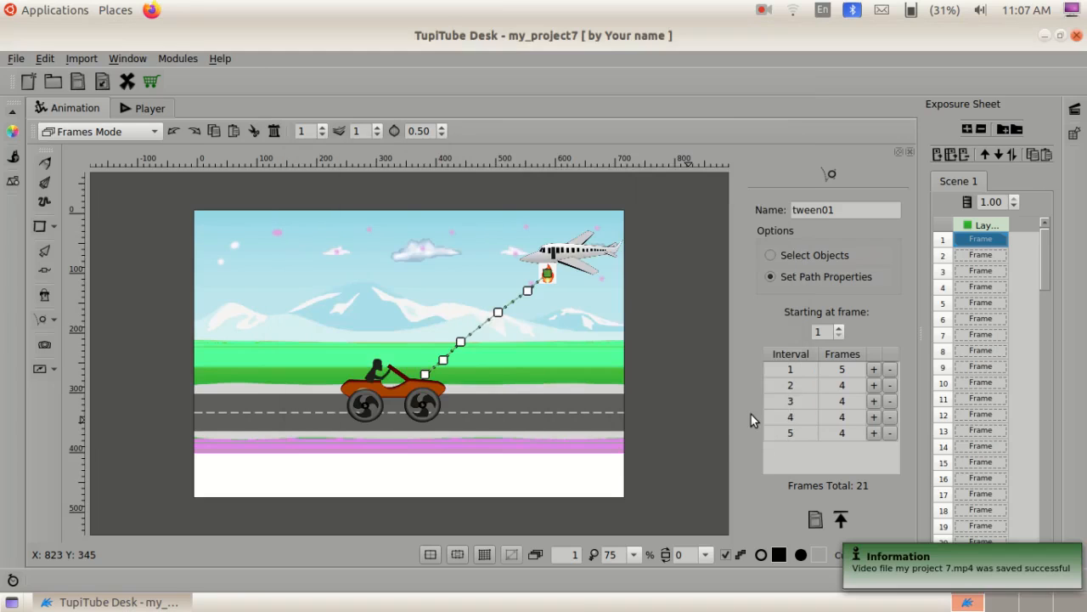
Step: Switch to the desktop and play my project 7.mp4 from the "graphics and animation" folder to check the exported animation
click(1045, 38)
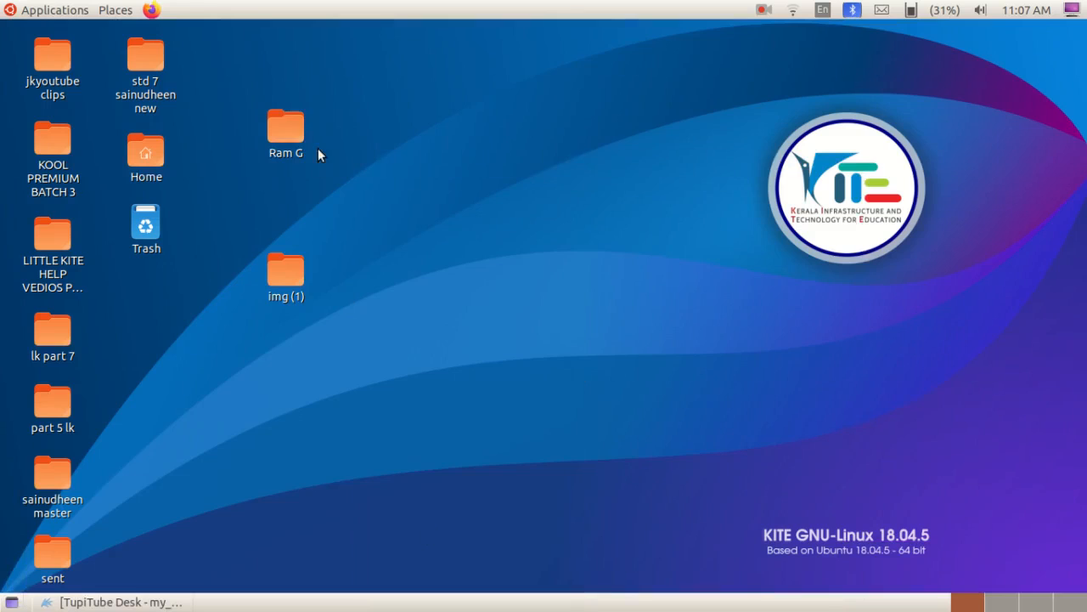
double_click(287, 133)
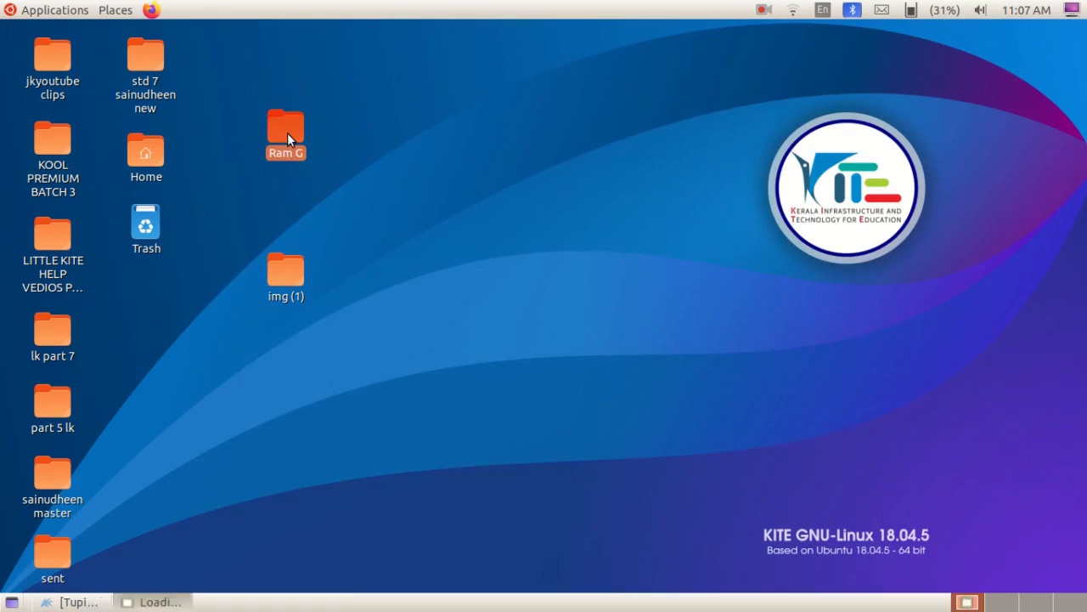
double_click(408, 129)
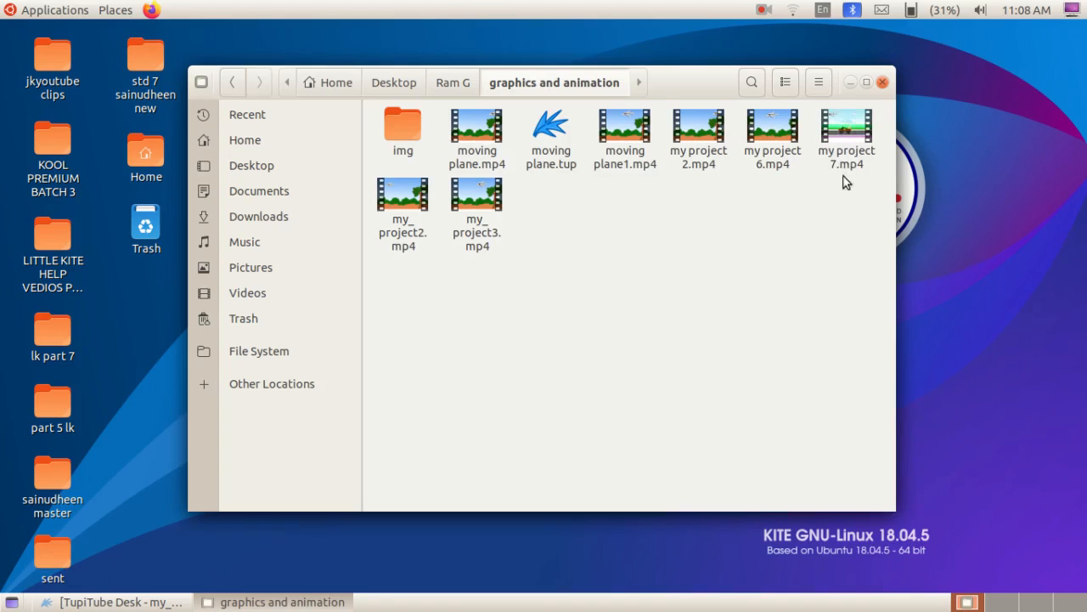
double_click(851, 134)
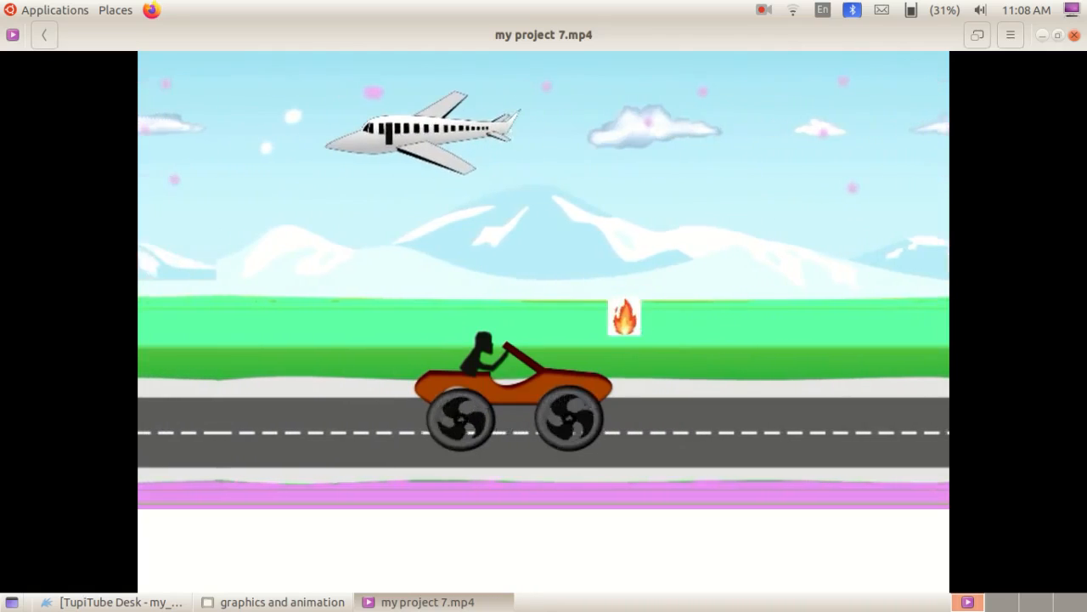
Step: Close the video player and the file browser, and switch back to TupiTube Desk
key(alt+F4)
click(884, 83)
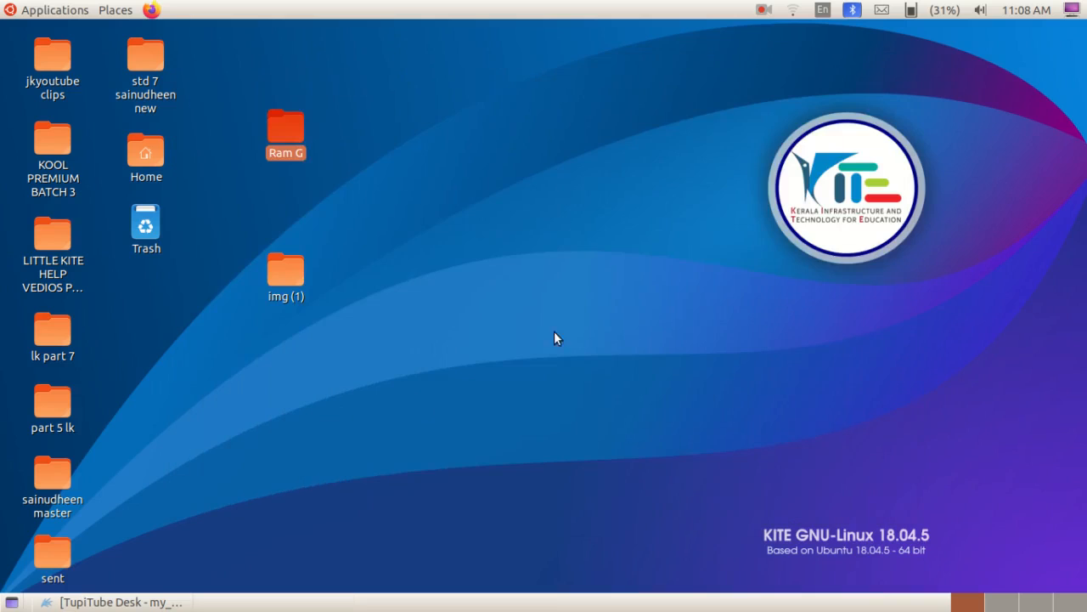
click(161, 601)
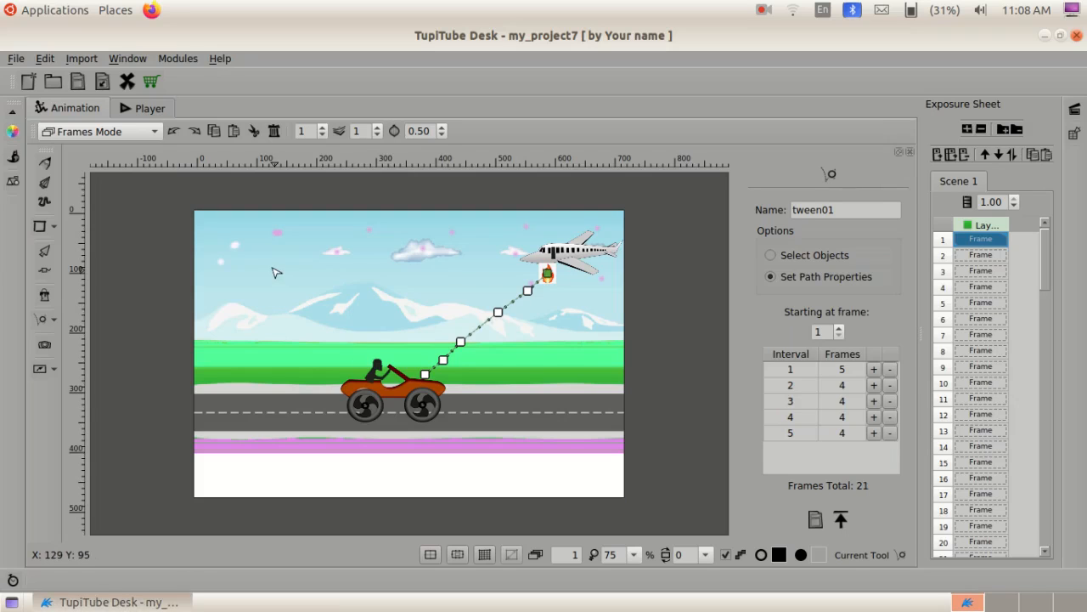